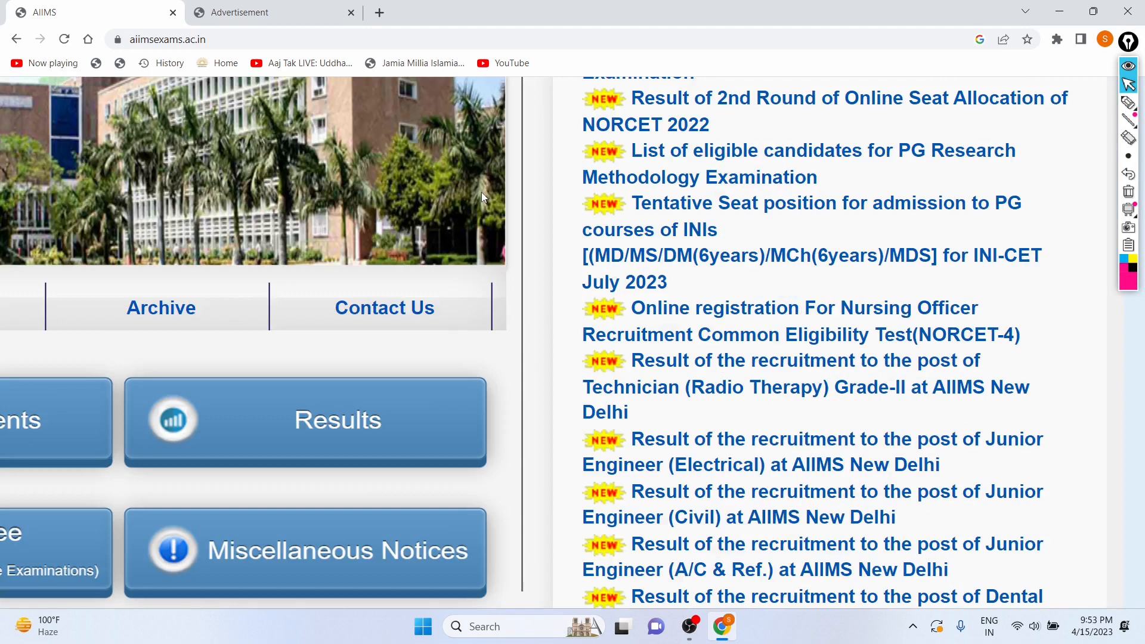
Scroll through the Important Announcements on the AIIMS examination homepage.
{"action": "scroll", "coordinate": [481, 192], "scroll_direction": "down", "scroll_amount": 3}
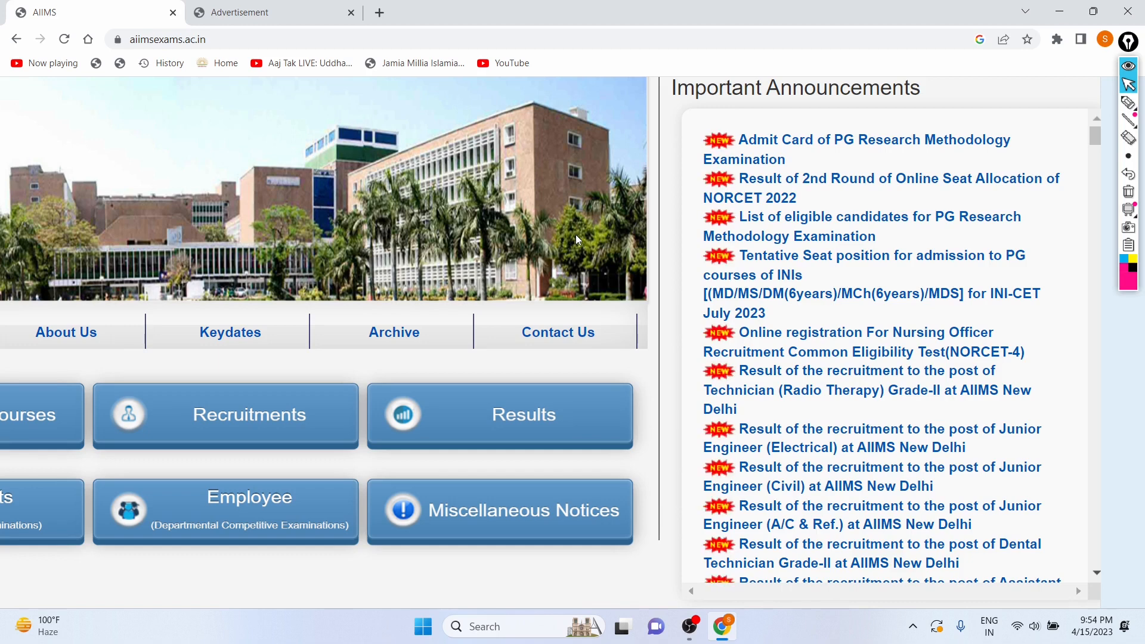
{"action": "scroll", "coordinate": [575, 235], "scroll_direction": "down", "scroll_amount": 1}
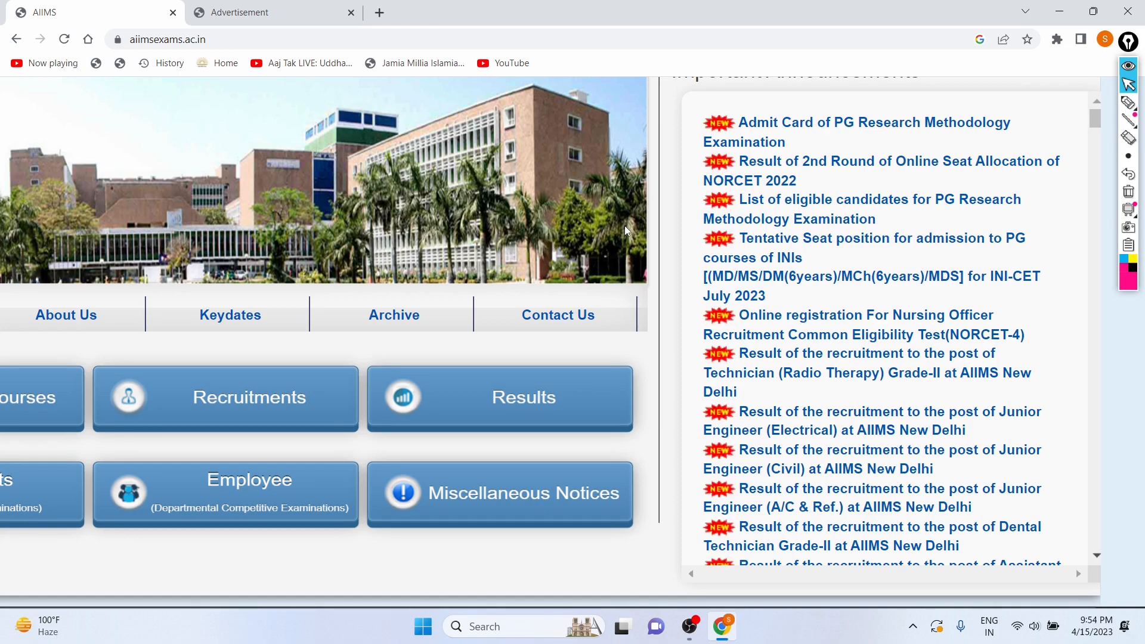
{"action": "scroll", "coordinate": [625, 226], "scroll_direction": "down", "scroll_amount": 1}
{"action": "scroll", "coordinate": [624, 225], "scroll_direction": "up", "scroll_amount": 2}
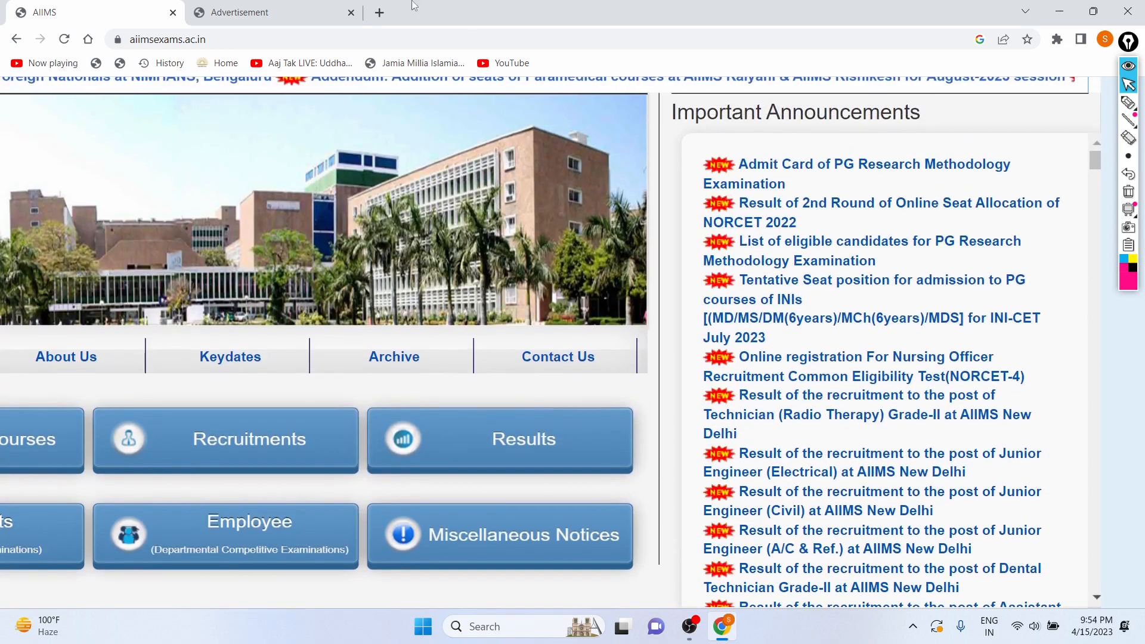
{"action": "left_click", "coordinate": [256, 11]}
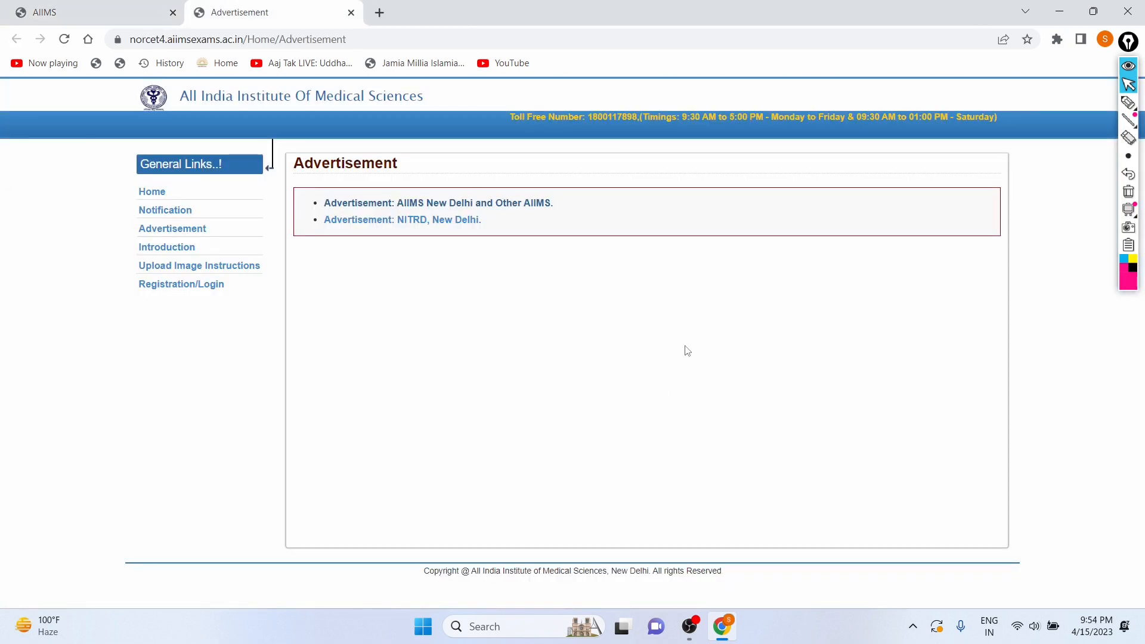
{"action": "left_click", "coordinate": [1129, 102]}
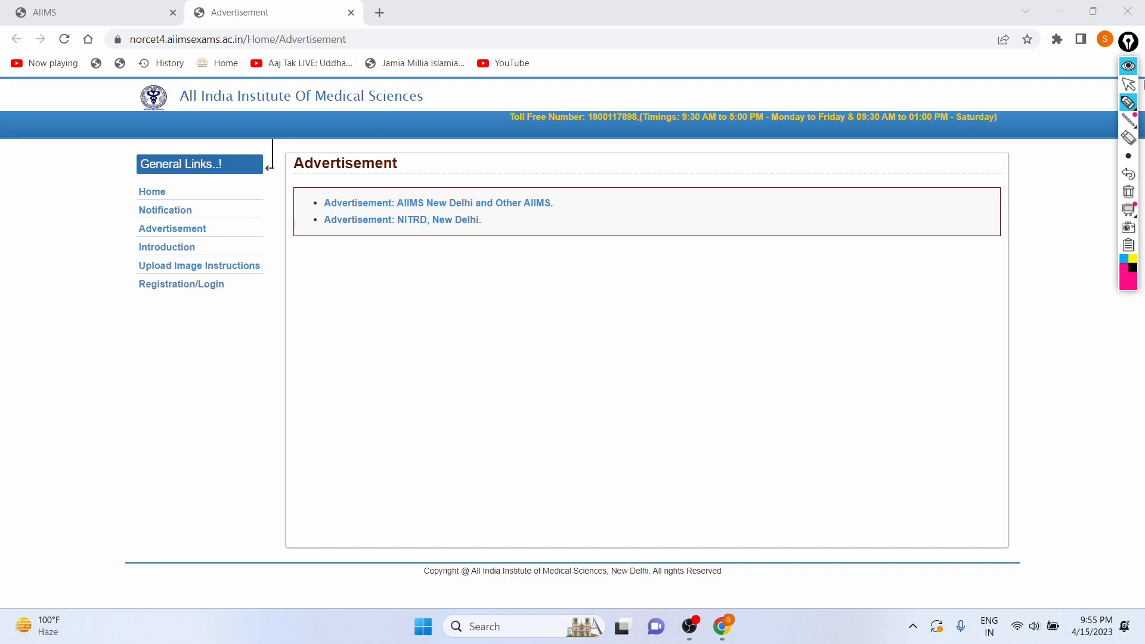
{"action": "left_click", "coordinate": [1128, 84]}
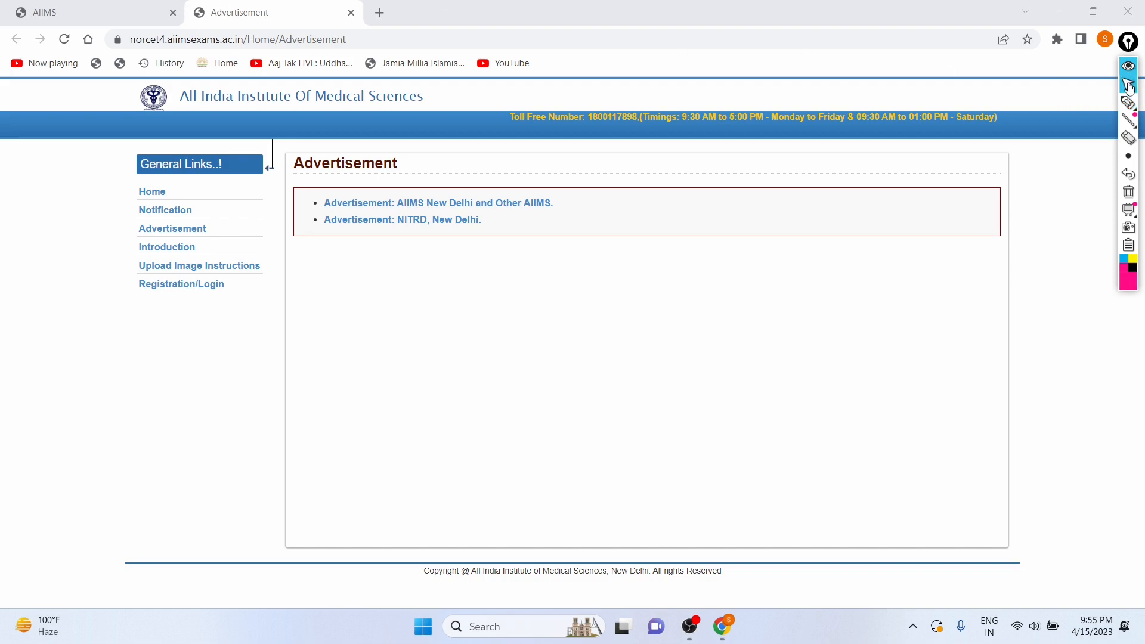
{"action": "left_click", "coordinate": [110, 9]}
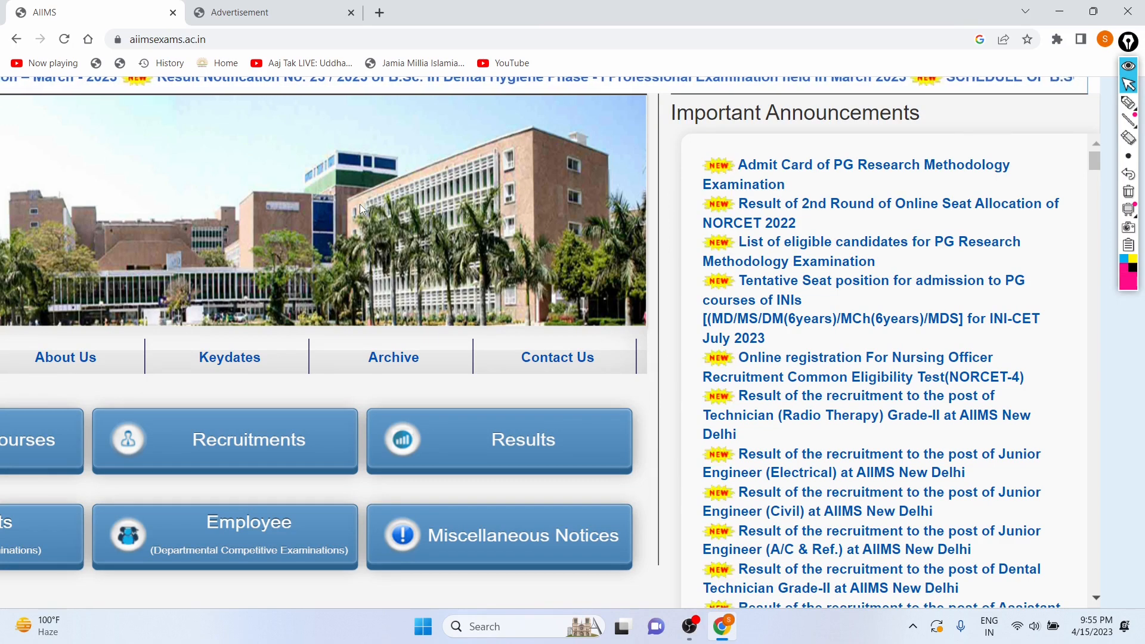
Locate the Online registration for Nursing Officer Recruitment Common Eligibility Test (NORCET-4) announcement on the homepage.
{"action": "scroll", "coordinate": [449, 231], "scroll_direction": "up", "scroll_amount": 2}
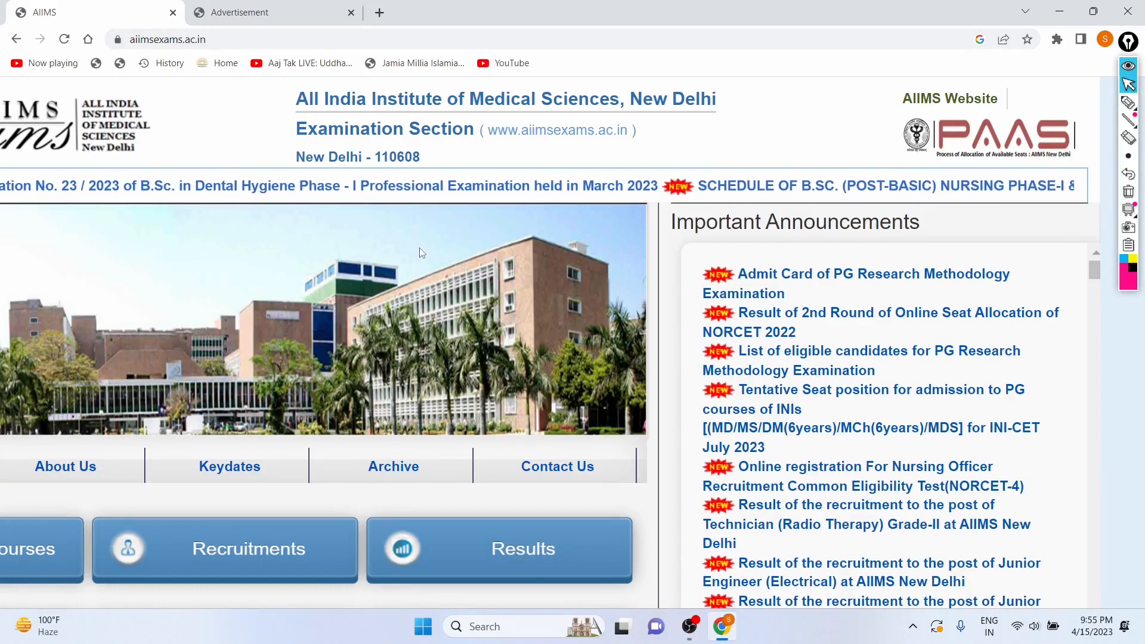
{"action": "scroll", "coordinate": [420, 248], "scroll_direction": "down", "scroll_amount": 1}
{"action": "scroll", "coordinate": [420, 248], "scroll_direction": "up", "scroll_amount": 1}
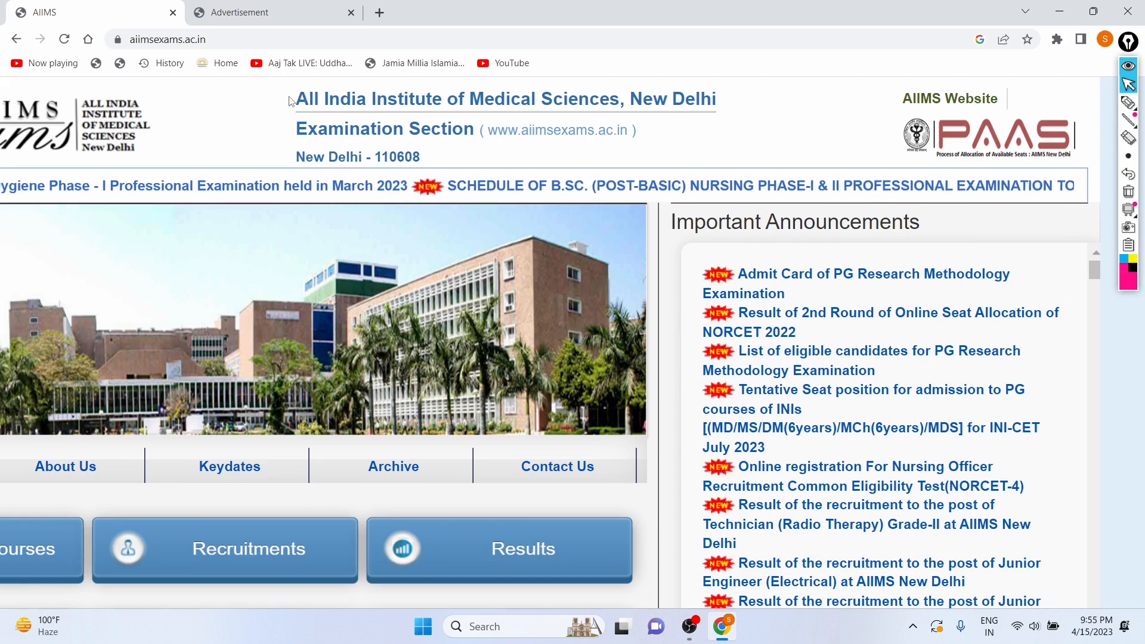
{"action": "left_click_drag", "start_coordinate": [292, 99], "coordinate": [712, 109]}
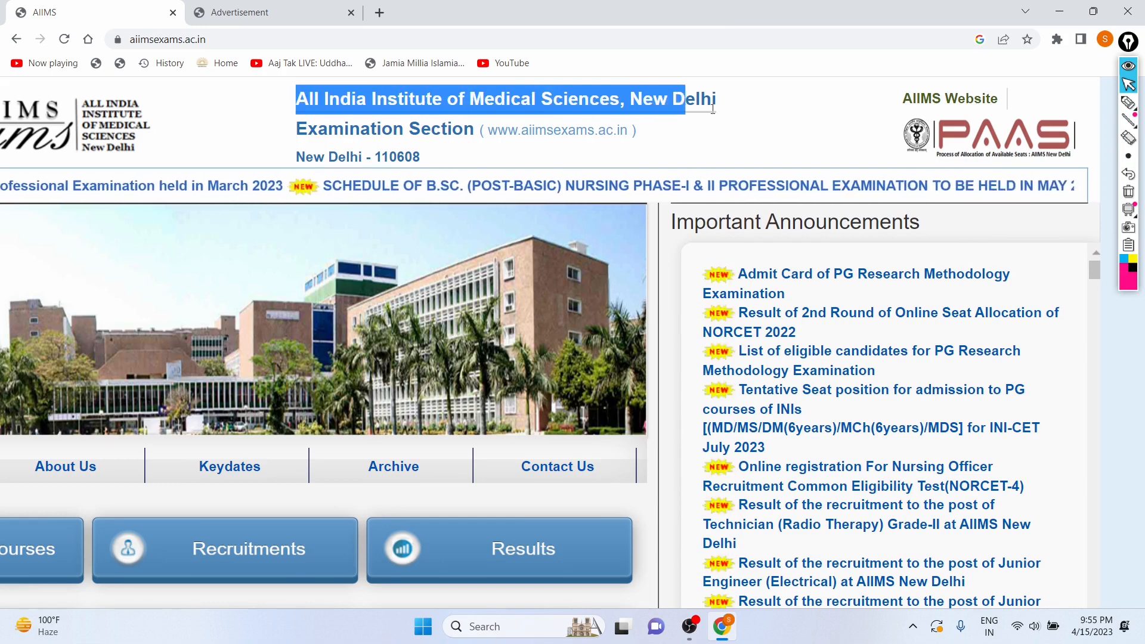
{"action": "left_click", "coordinate": [746, 108]}
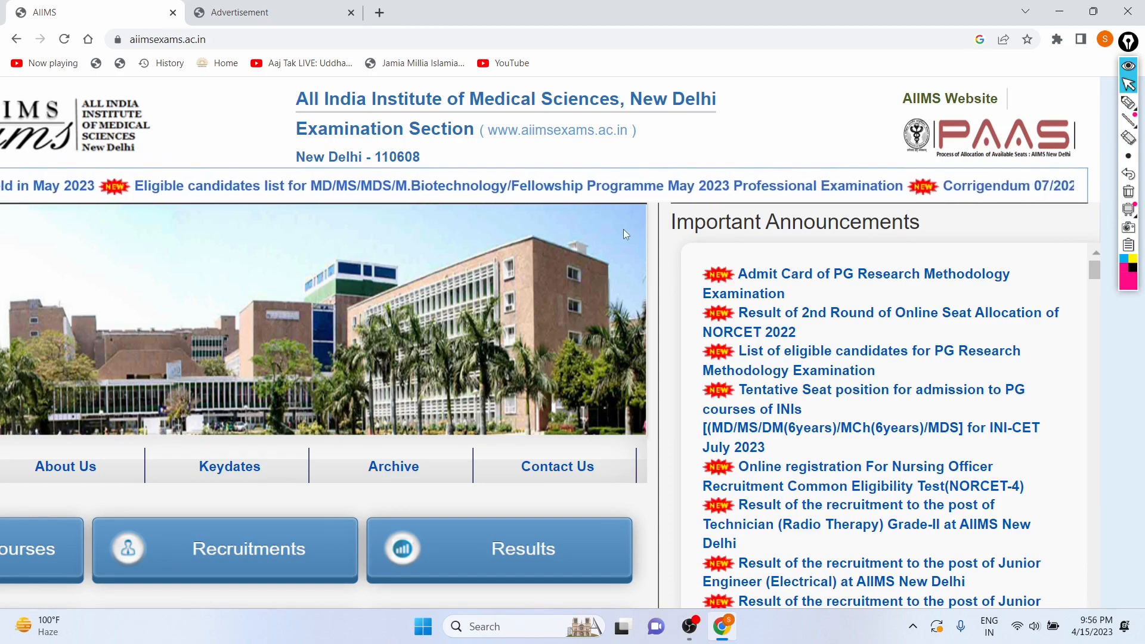
{"action": "scroll", "coordinate": [773, 313], "scroll_direction": "down", "scroll_amount": 2}
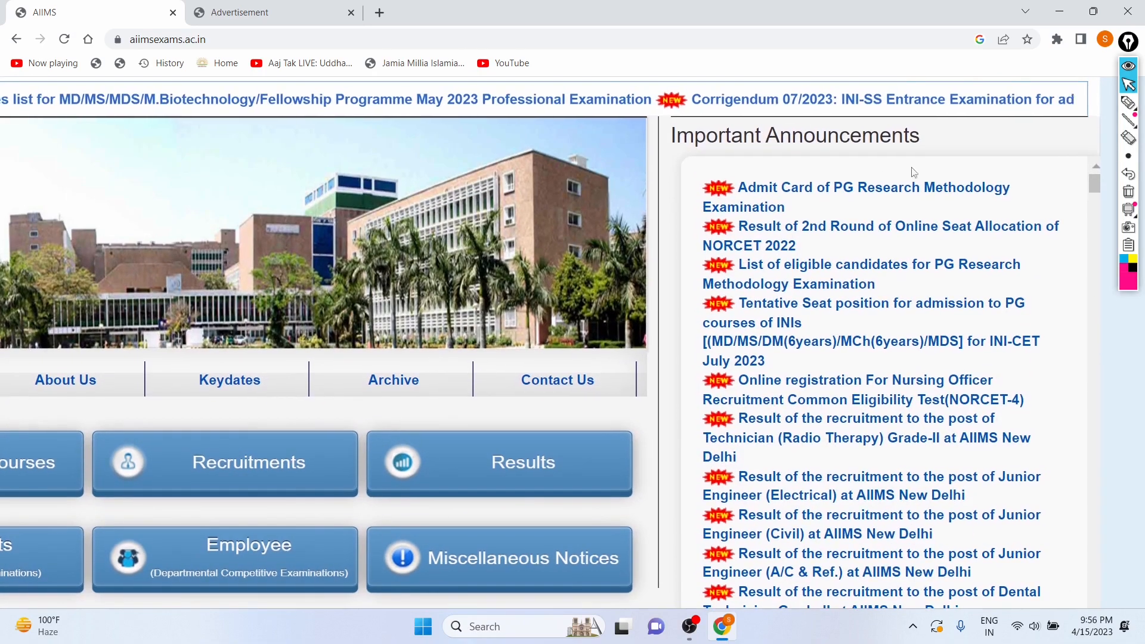
{"action": "left_click_drag", "start_coordinate": [672, 136], "coordinate": [826, 134]}
{"action": "left_click", "coordinate": [830, 133]}
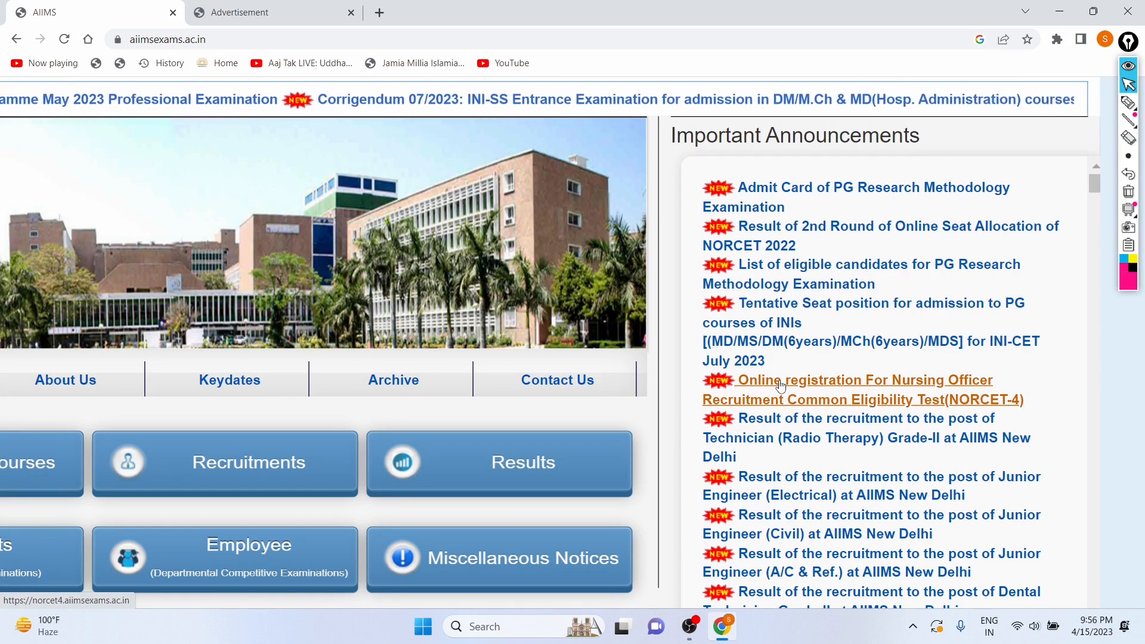
{"action": "left_click", "coordinate": [1130, 105]}
{"action": "mouse_move", "coordinate": [806, 363]}
{"action": "left_mouse_down"}
{"action": "mouse_move", "coordinate": [696, 394]}
{"action": "mouse_move", "coordinate": [732, 416]}
{"action": "mouse_move", "coordinate": [796, 420]}
{"action": "mouse_move", "coordinate": [1067, 410]}
{"action": "mouse_move", "coordinate": [1027, 374]}
{"action": "mouse_move", "coordinate": [942, 353]}
{"action": "mouse_move", "coordinate": [801, 362]}
{"action": "left_mouse_up"}
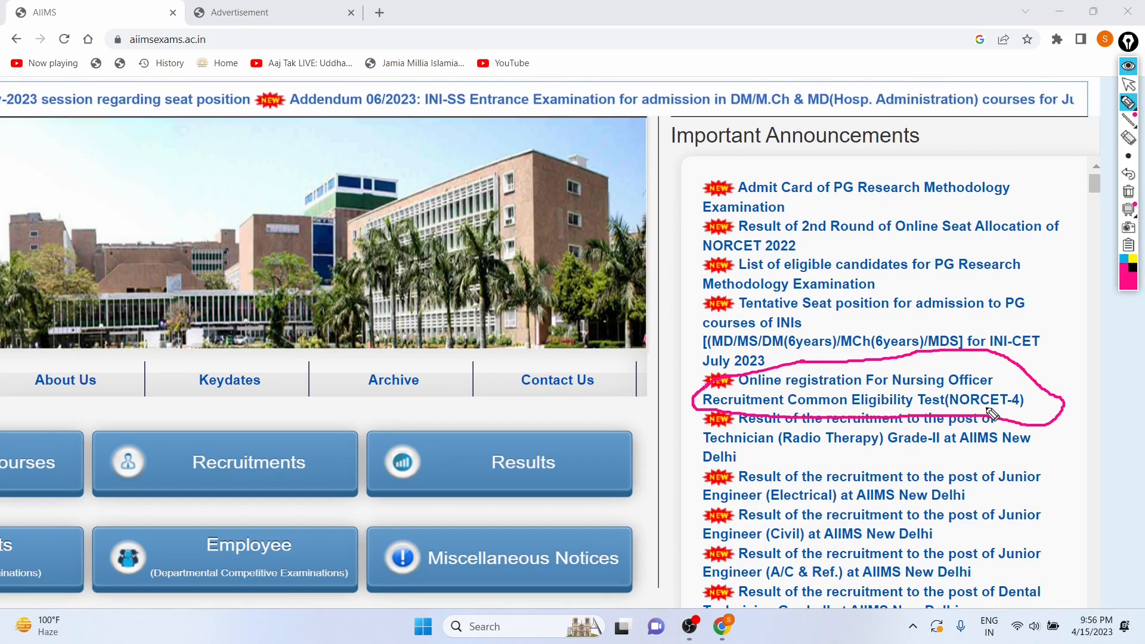
{"action": "left_click", "coordinate": [1126, 101]}
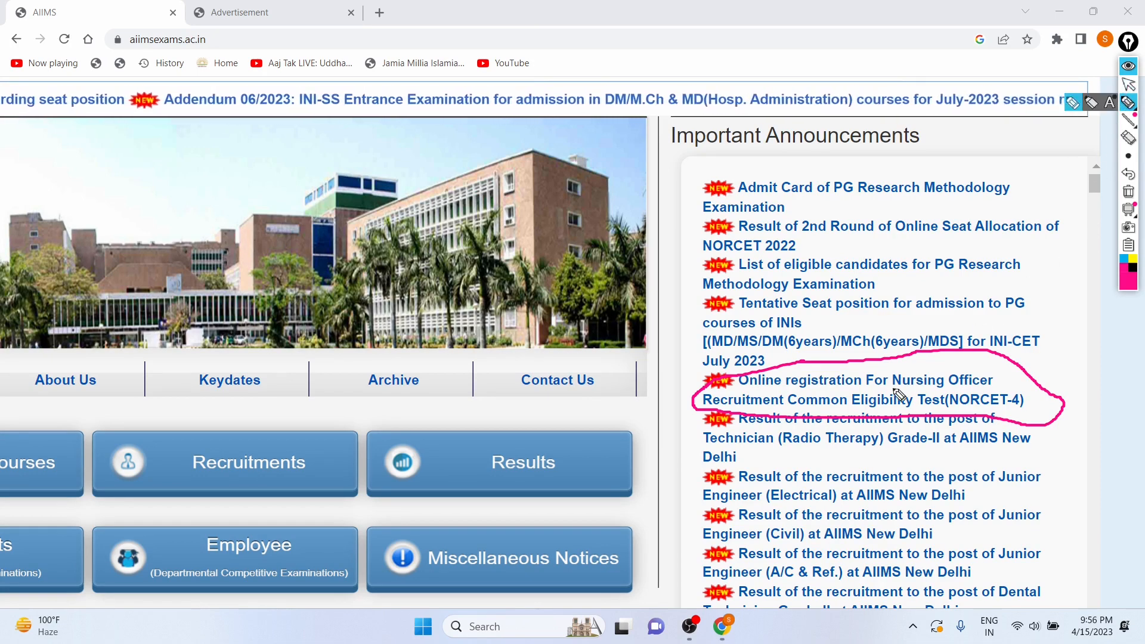
{"action": "left_click_drag", "start_coordinate": [909, 388], "coordinate": [954, 387]}
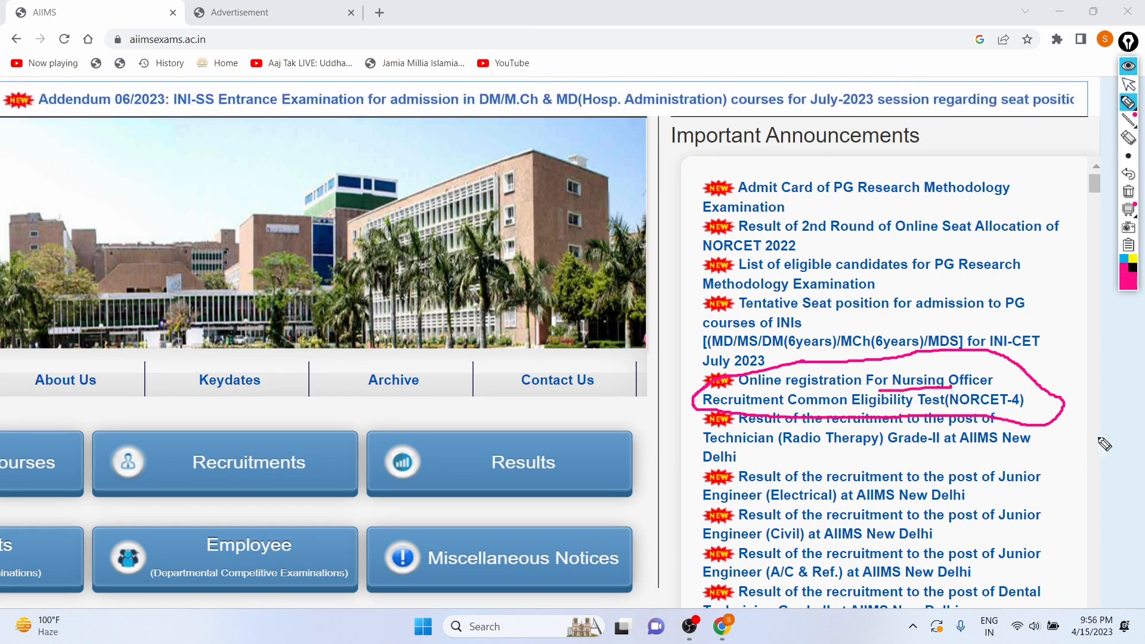
{"action": "left_click", "coordinate": [1129, 84]}
Switch to the Advertisement tab and examine the AIIMS New Delhi and NITRD advertisement links.
{"action": "left_click", "coordinate": [239, 12]}
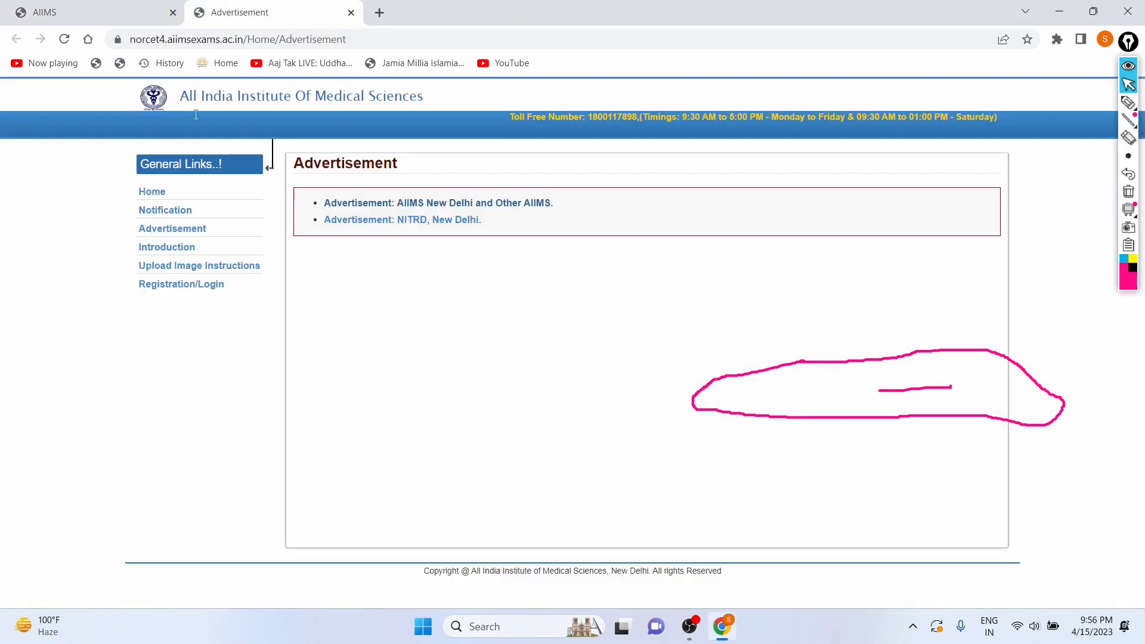
{"action": "left_click", "coordinate": [1128, 177]}
{"action": "left_click", "coordinate": [1129, 102]}
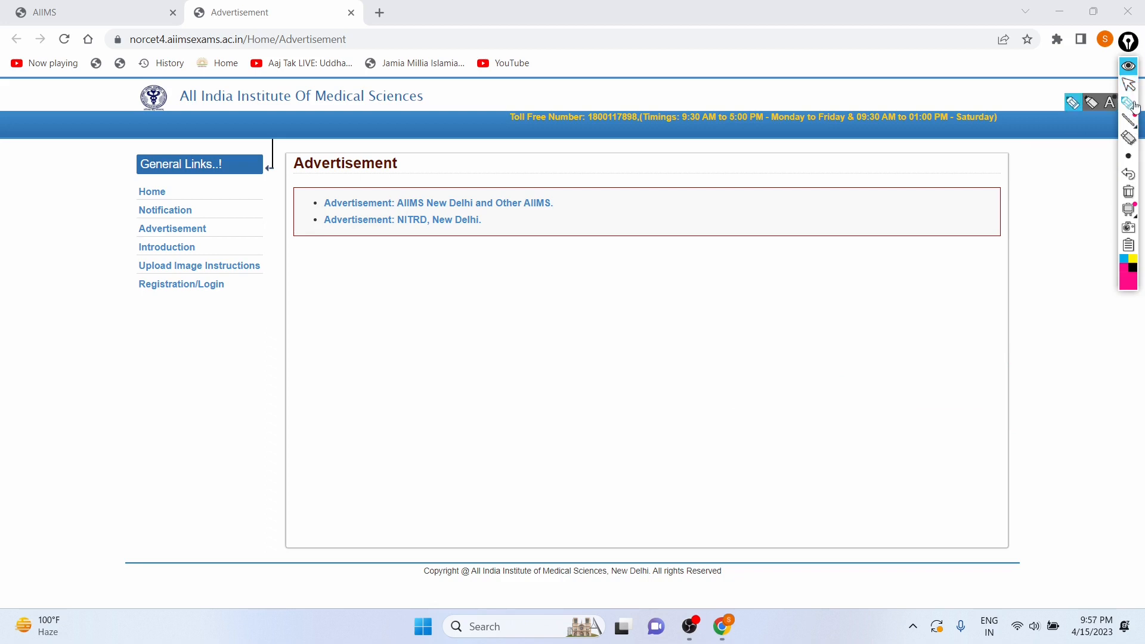
{"action": "mouse_move", "coordinate": [330, 192]}
{"action": "left_mouse_down"}
{"action": "mouse_move", "coordinate": [308, 218]}
{"action": "mouse_move", "coordinate": [330, 240]}
{"action": "left_mouse_up"}
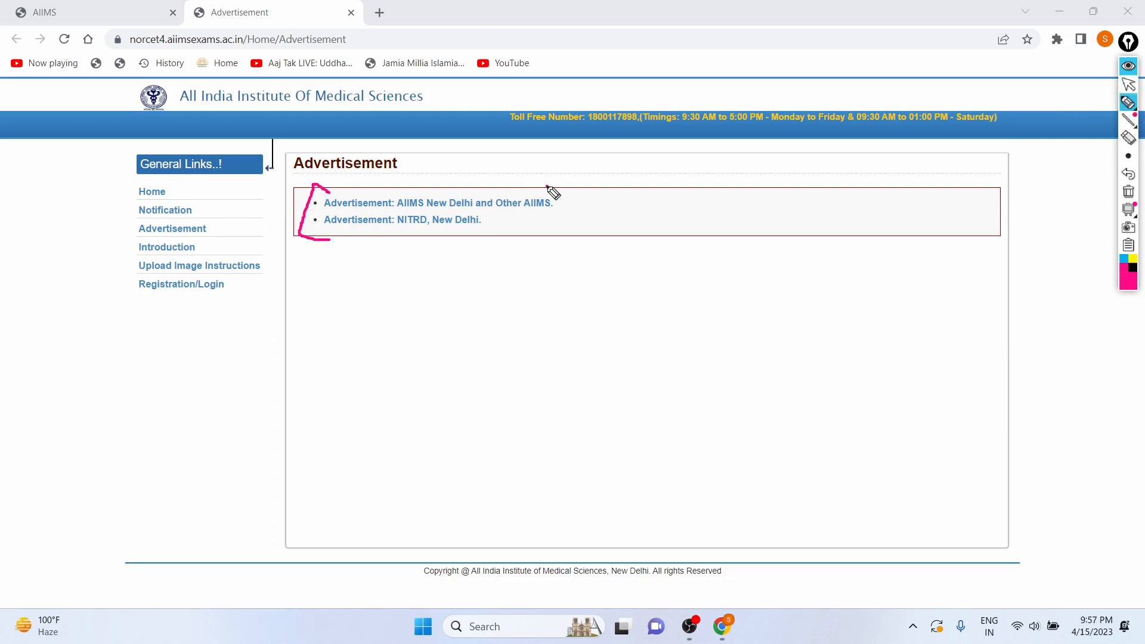
{"action": "mouse_move", "coordinate": [547, 186]}
{"action": "left_mouse_down"}
{"action": "mouse_move", "coordinate": [475, 340]}
{"action": "mouse_move", "coordinate": [462, 336]}
{"action": "left_mouse_up"}
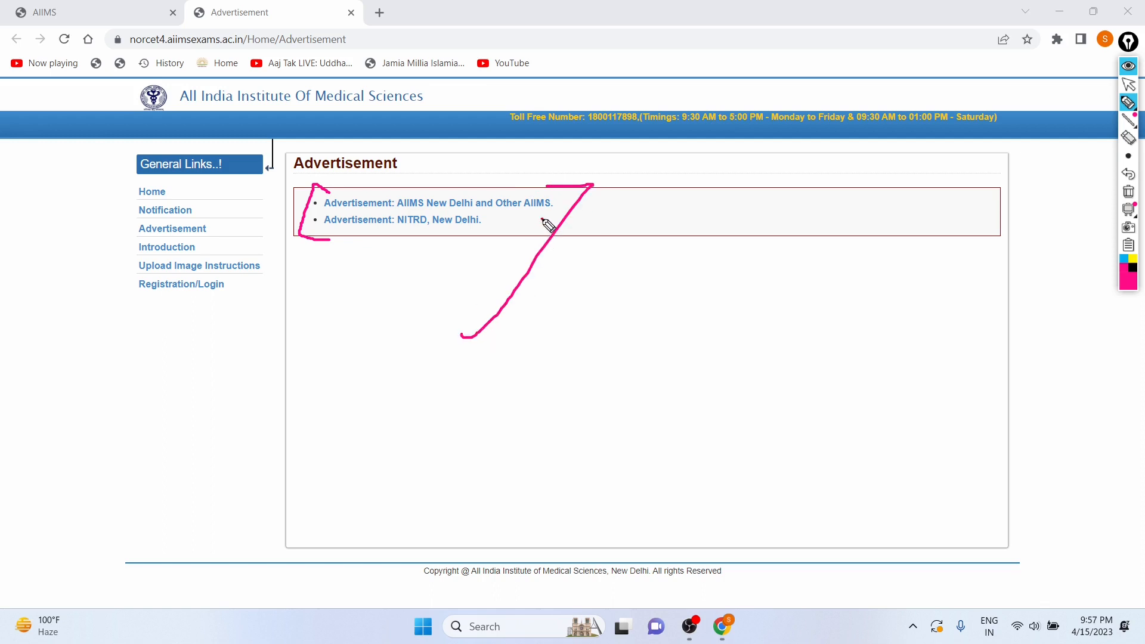
{"action": "left_click_drag", "start_coordinate": [543, 219], "coordinate": [504, 208]}
{"action": "left_click", "coordinate": [403, 227]}
{"action": "left_click_drag", "start_coordinate": [413, 229], "coordinate": [460, 212]}
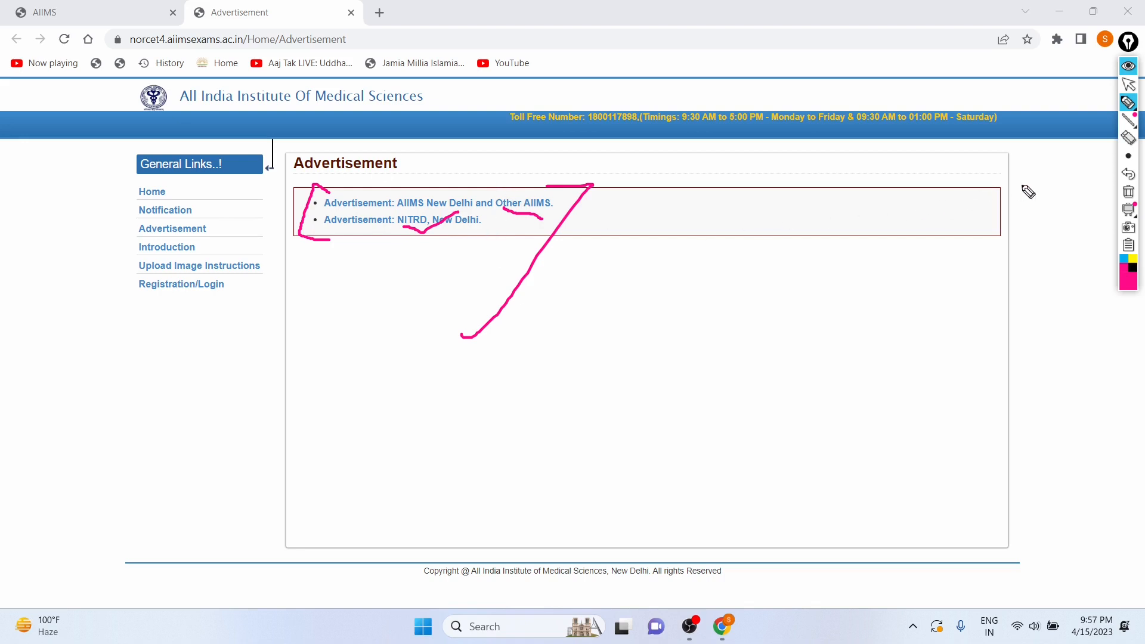
{"action": "left_click", "coordinate": [1130, 176]}
{"action": "left_click", "coordinate": [1130, 176]}
{"action": "left_click", "coordinate": [1130, 175]}
{"action": "left_click", "coordinate": [1130, 176]}
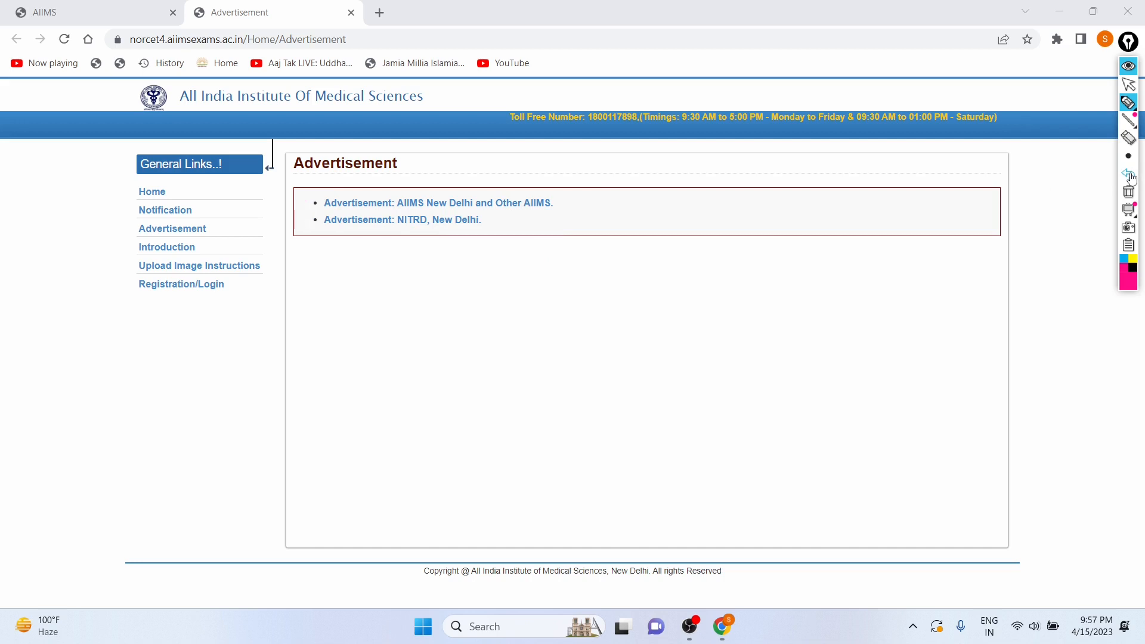
{"action": "left_click", "coordinate": [1129, 85]}
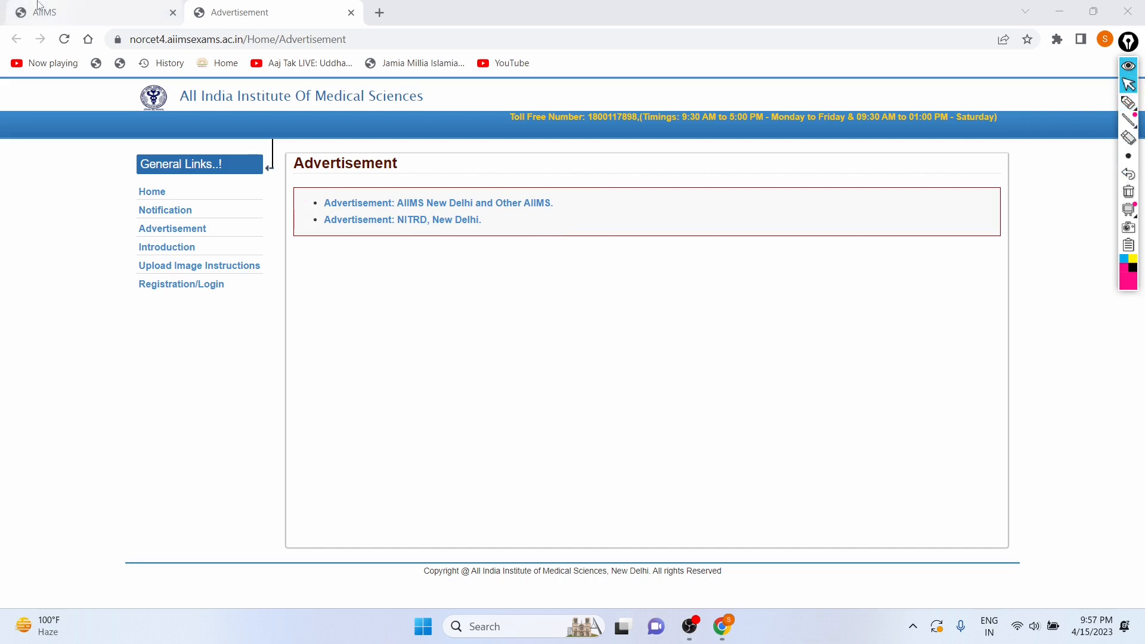
Open Registration/Login for NORCET-4 and start a New Registration.
{"action": "left_click", "coordinate": [188, 286]}
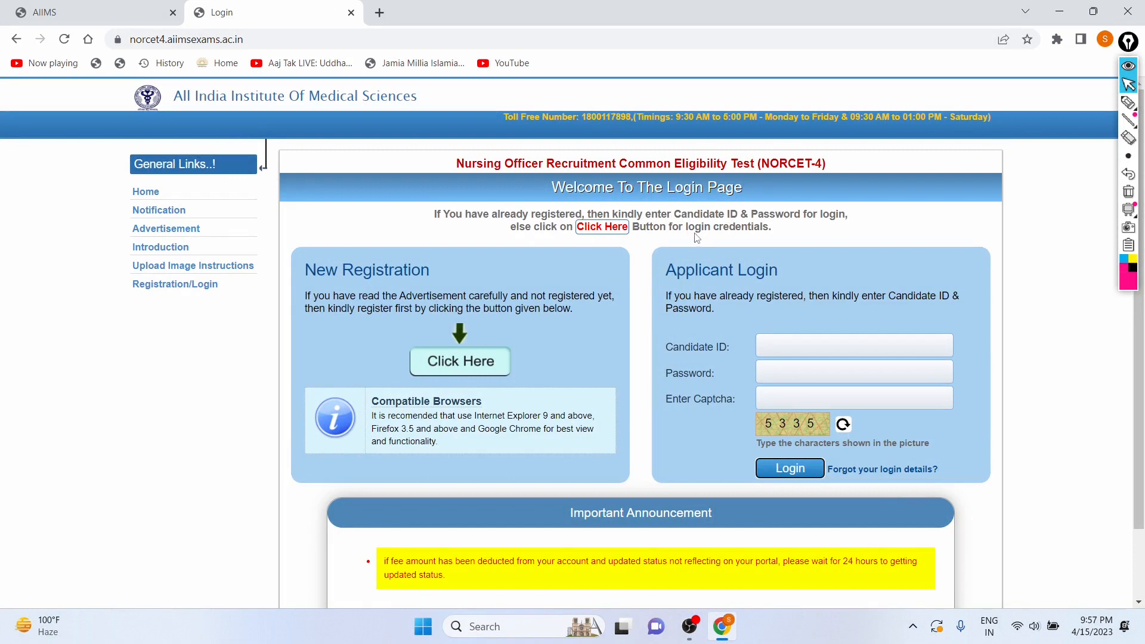
{"action": "scroll", "coordinate": [697, 238], "scroll_direction": "down", "scroll_amount": 1}
{"action": "scroll", "coordinate": [535, 203], "scroll_direction": "up", "scroll_amount": 1}
{"action": "left_click_drag", "start_coordinate": [456, 162], "coordinate": [826, 169]}
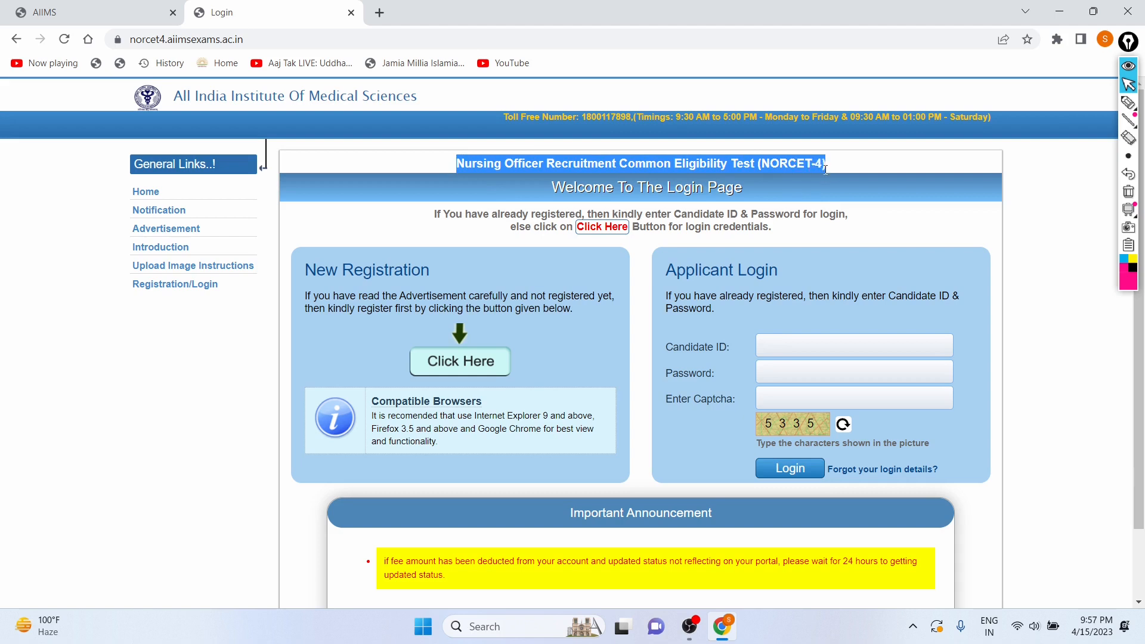
{"action": "scroll", "coordinate": [404, 232], "scroll_direction": "down", "scroll_amount": 1}
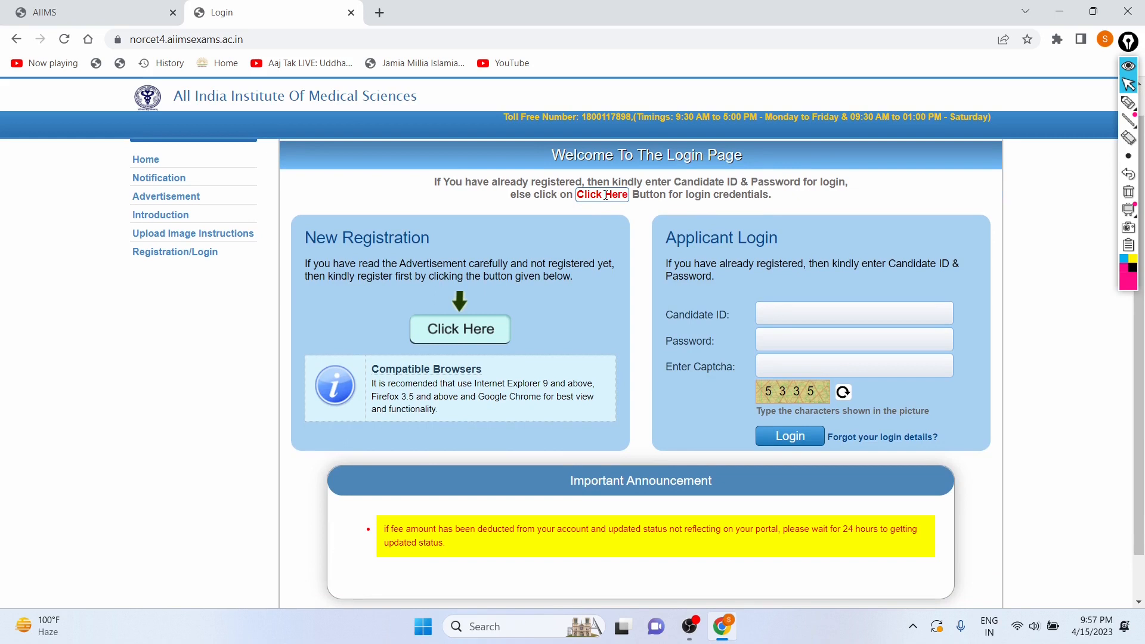
{"action": "scroll", "coordinate": [538, 350], "scroll_direction": "down", "scroll_amount": 2}
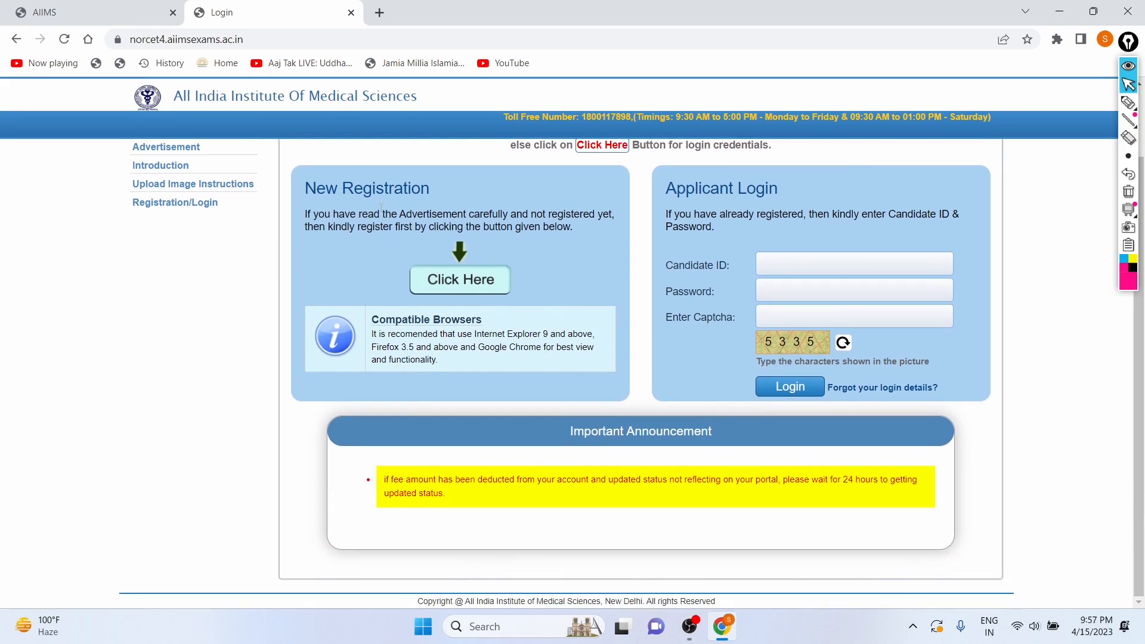
{"action": "left_click", "coordinate": [455, 280]}
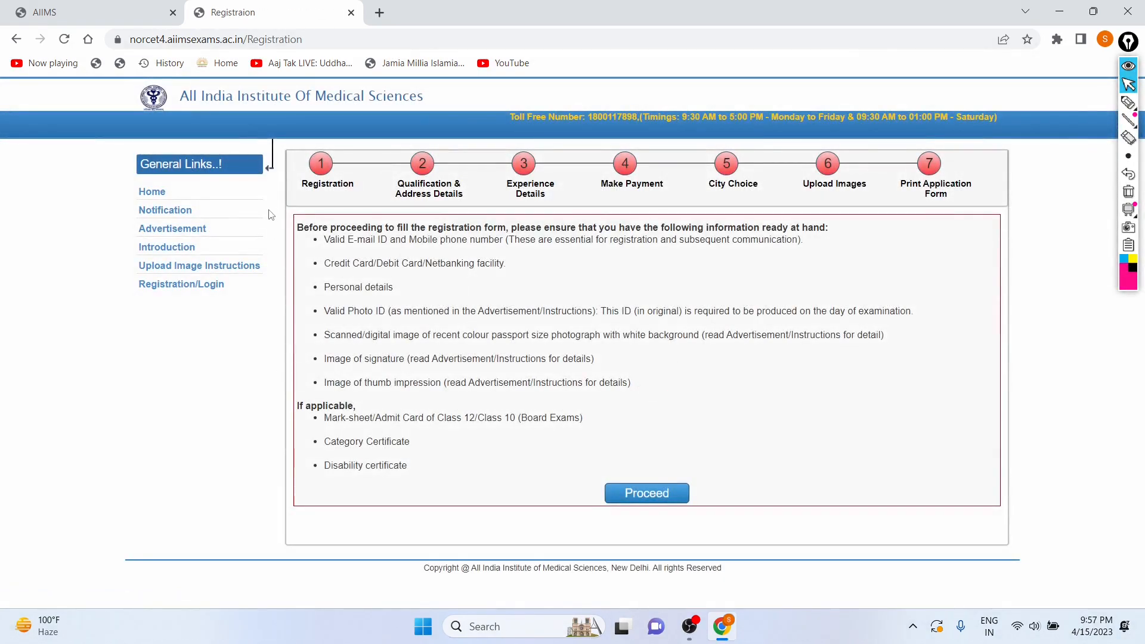
Review the list of information required before filling the registration form.
{"action": "left_click_drag", "start_coordinate": [300, 227], "coordinate": [828, 231]}
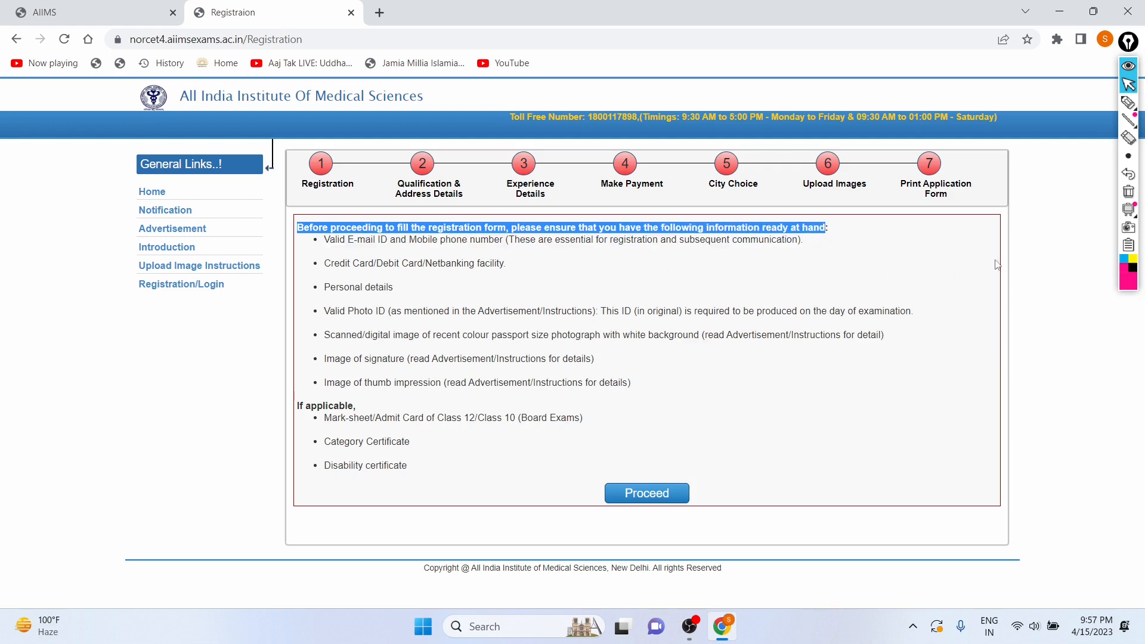
{"action": "left_click", "coordinate": [1001, 298]}
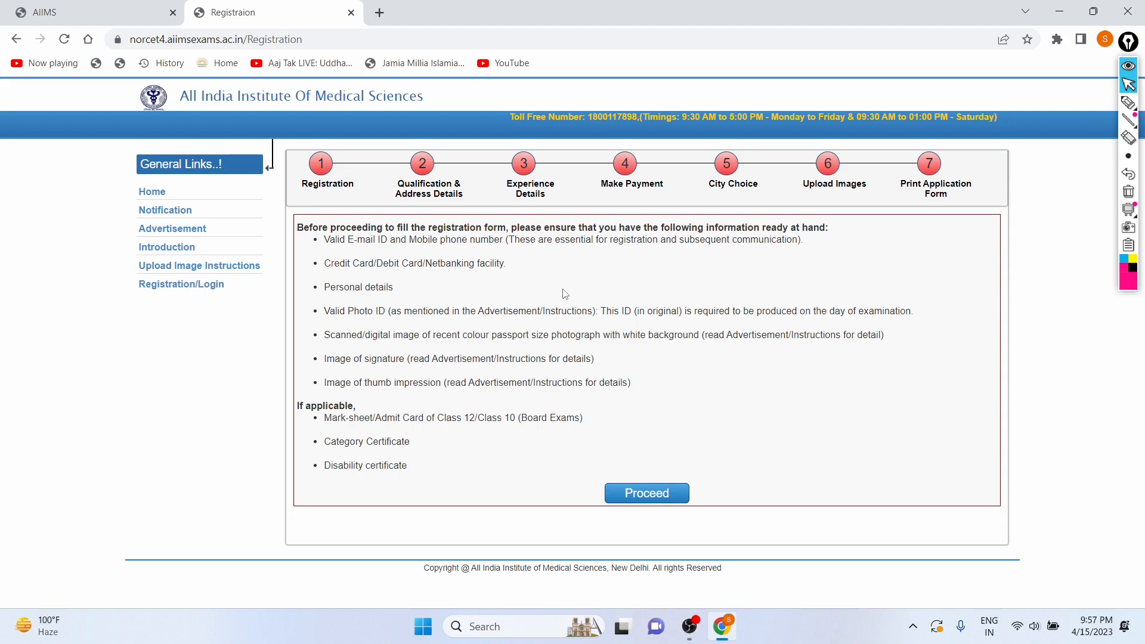
{"action": "scroll", "coordinate": [566, 294], "scroll_direction": "up", "scroll_amount": 5}
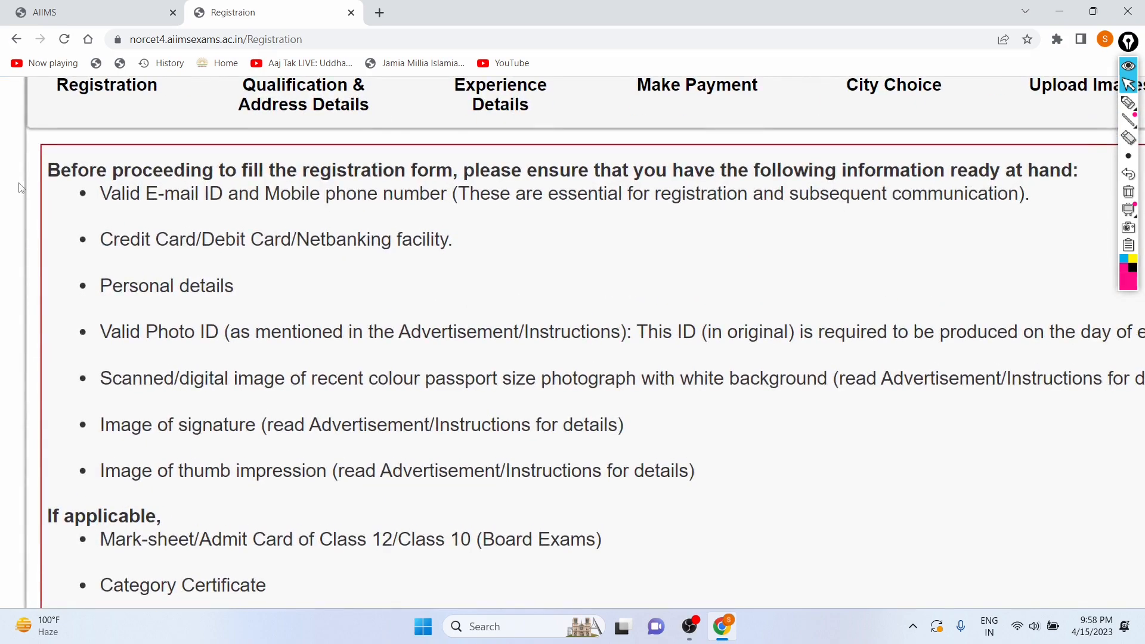
{"action": "scroll", "coordinate": [463, 214], "scroll_direction": "down", "scroll_amount": 5}
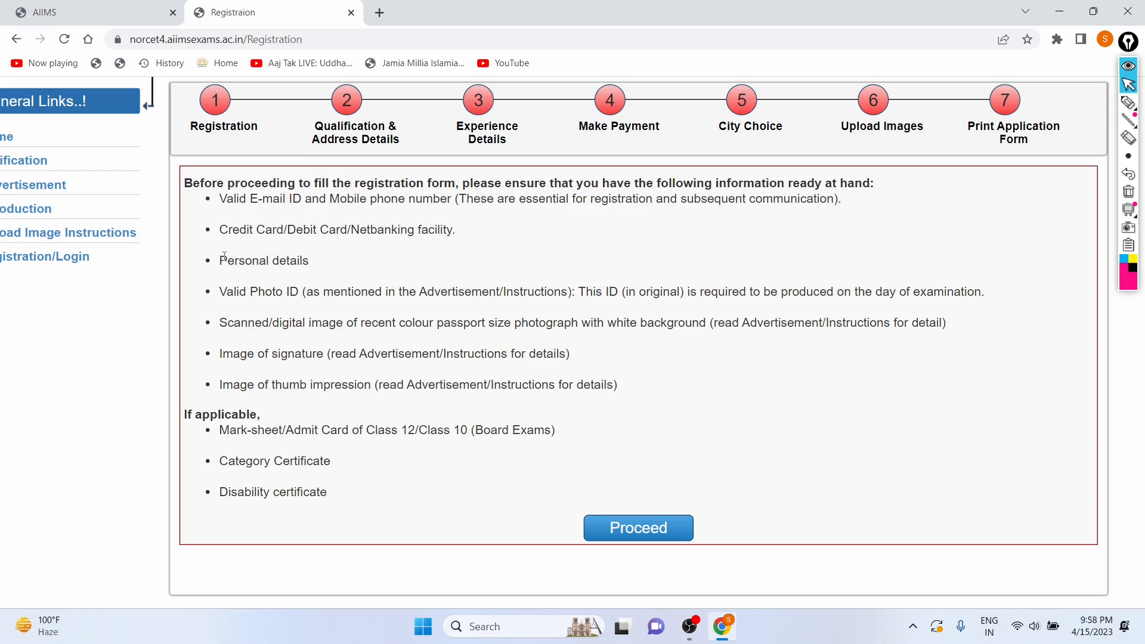
{"action": "left_click_drag", "start_coordinate": [219, 257], "coordinate": [341, 270]}
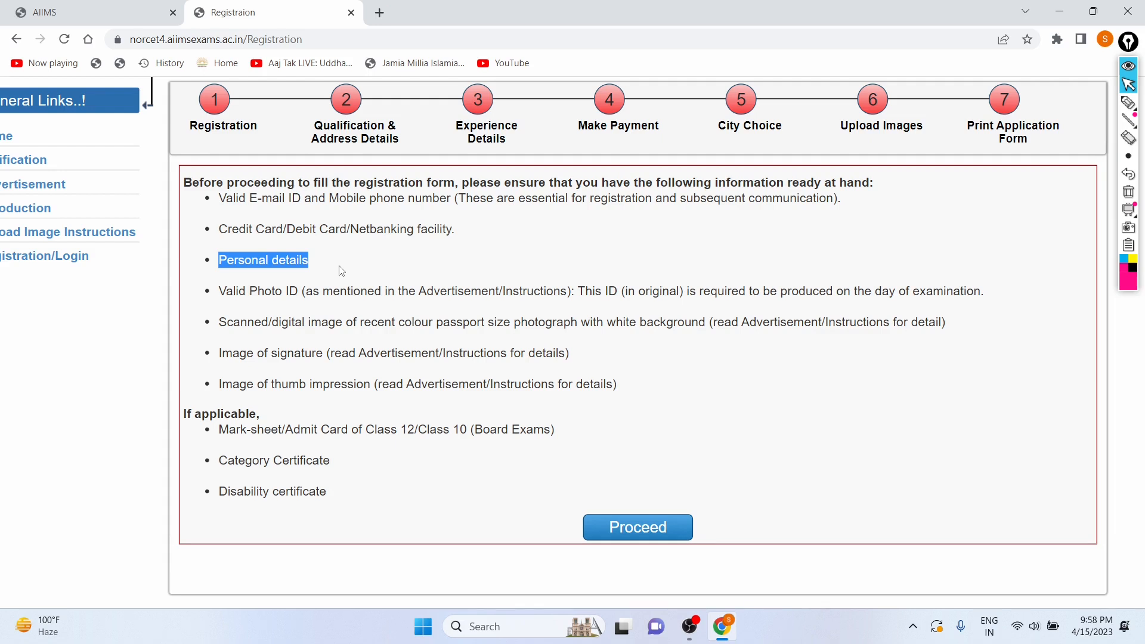
{"action": "left_click", "coordinate": [342, 272]}
{"action": "scroll", "coordinate": [340, 267], "scroll_direction": "down", "scroll_amount": 1}
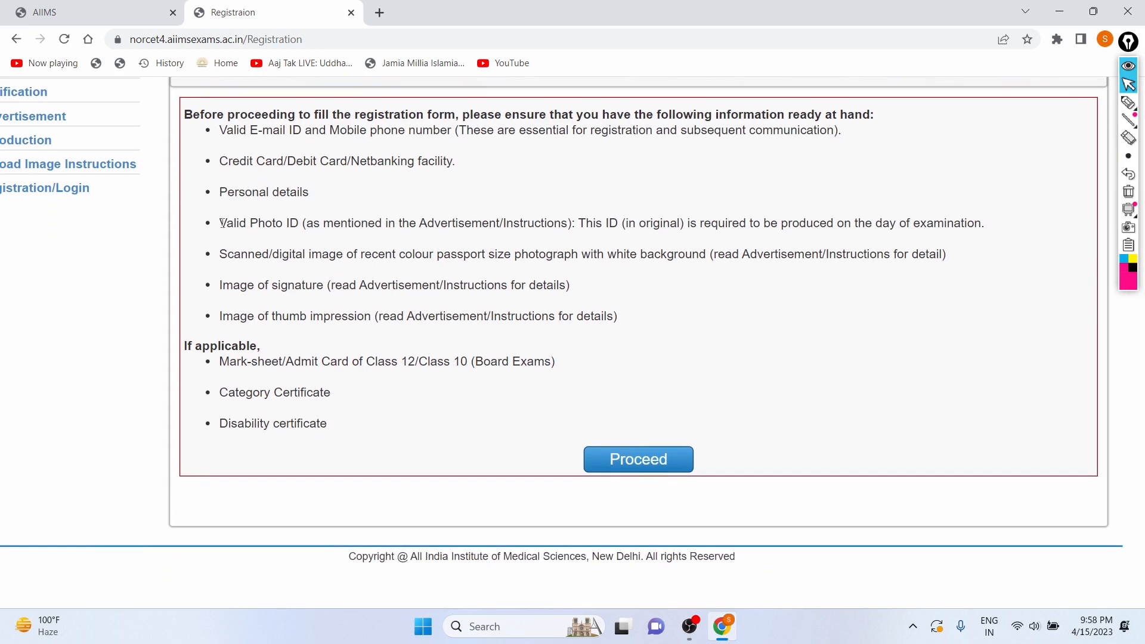
{"action": "left_click_drag", "start_coordinate": [220, 223], "coordinate": [305, 223]}
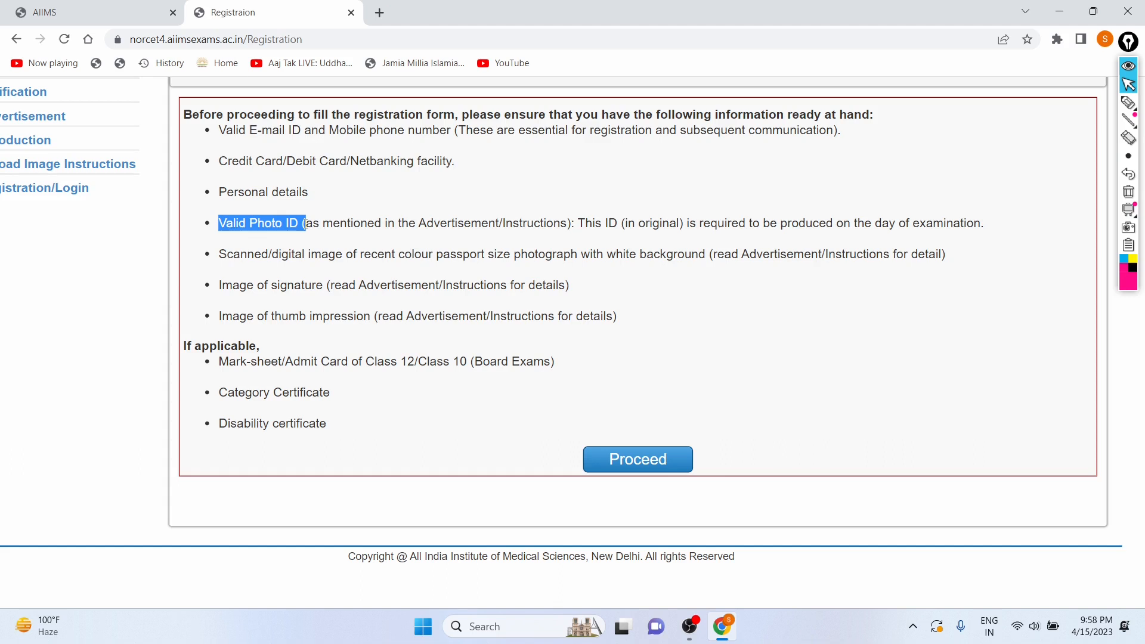
Highlight the photo ID, photograph, signature, thumb impression and mark-sheet items in the required-information list.
{"action": "left_click", "coordinate": [418, 205]}
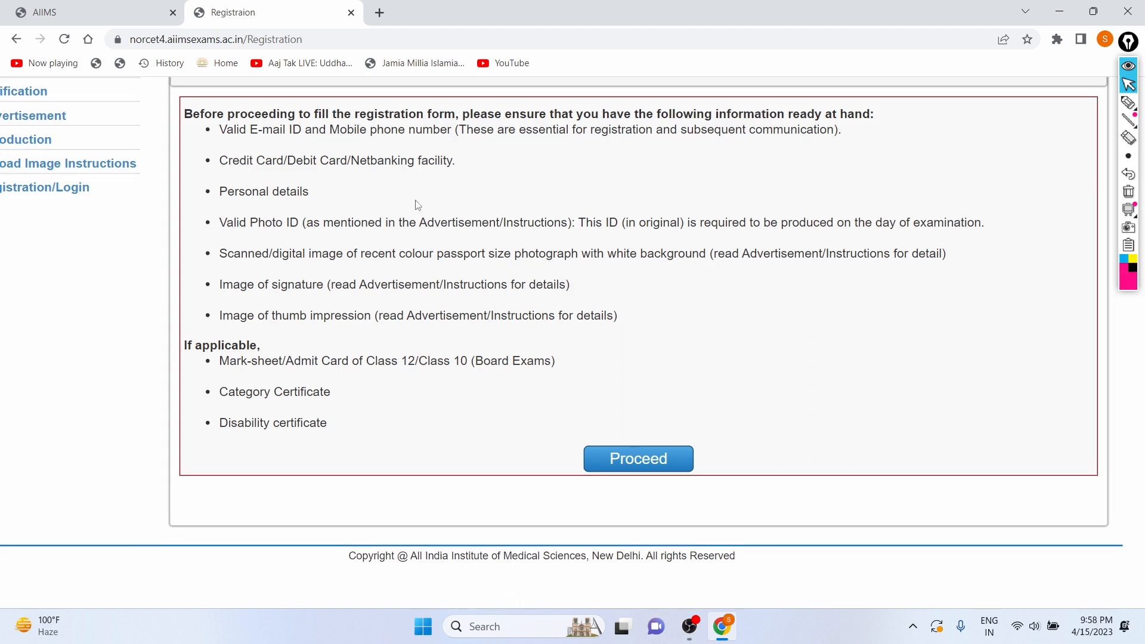
{"action": "left_click_drag", "start_coordinate": [219, 255], "coordinate": [370, 258]}
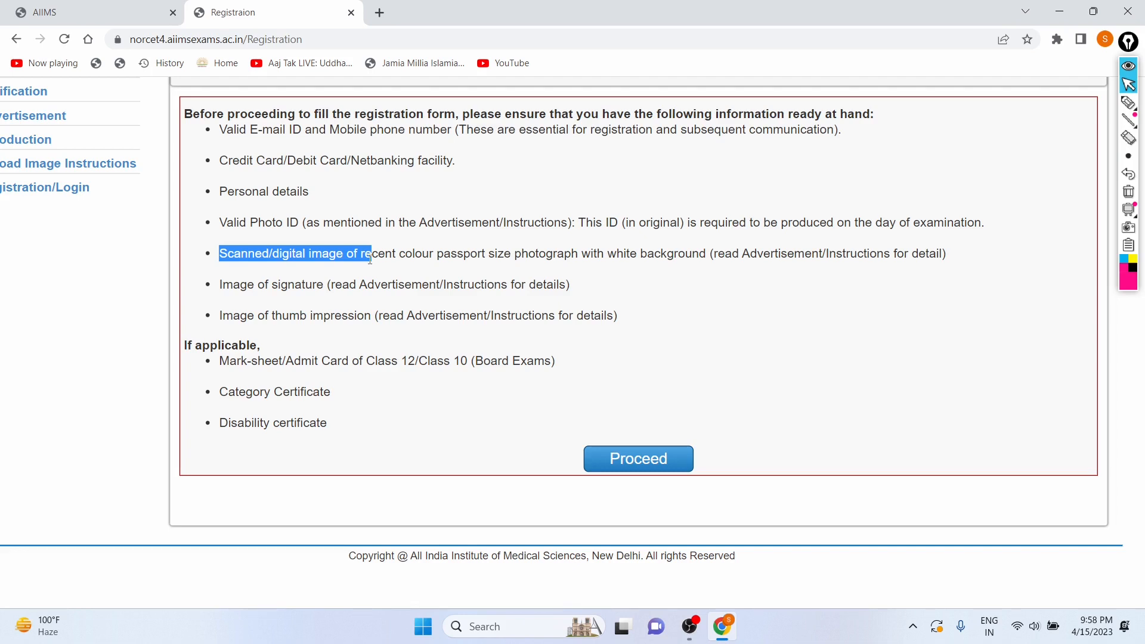
{"action": "left_click", "coordinate": [549, 177]}
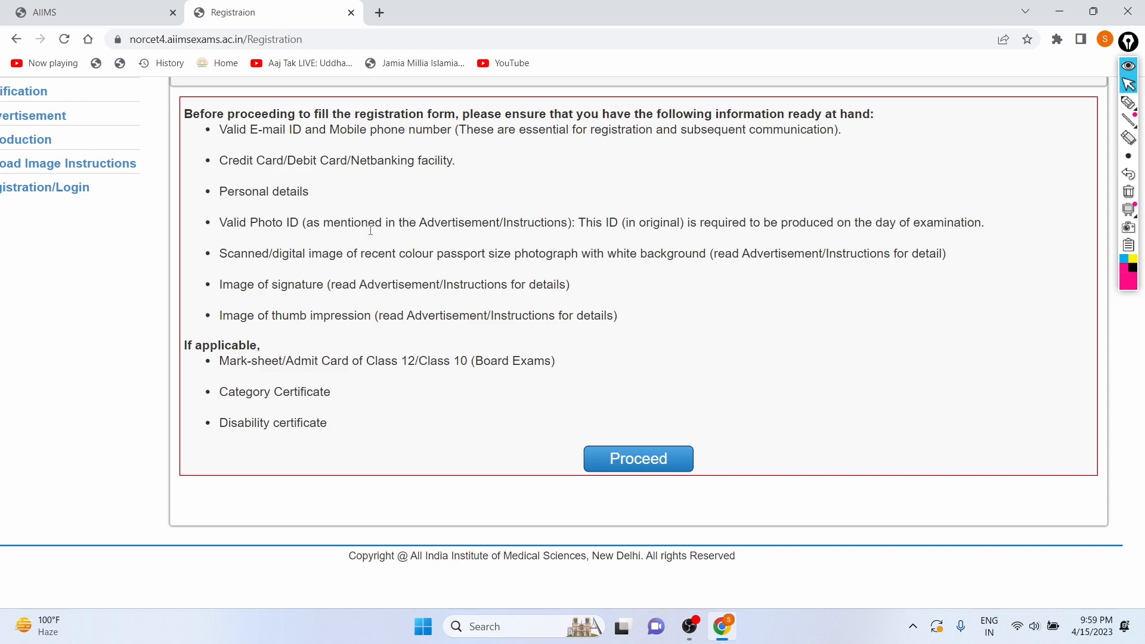
{"action": "left_click_drag", "start_coordinate": [220, 284], "coordinate": [348, 289]}
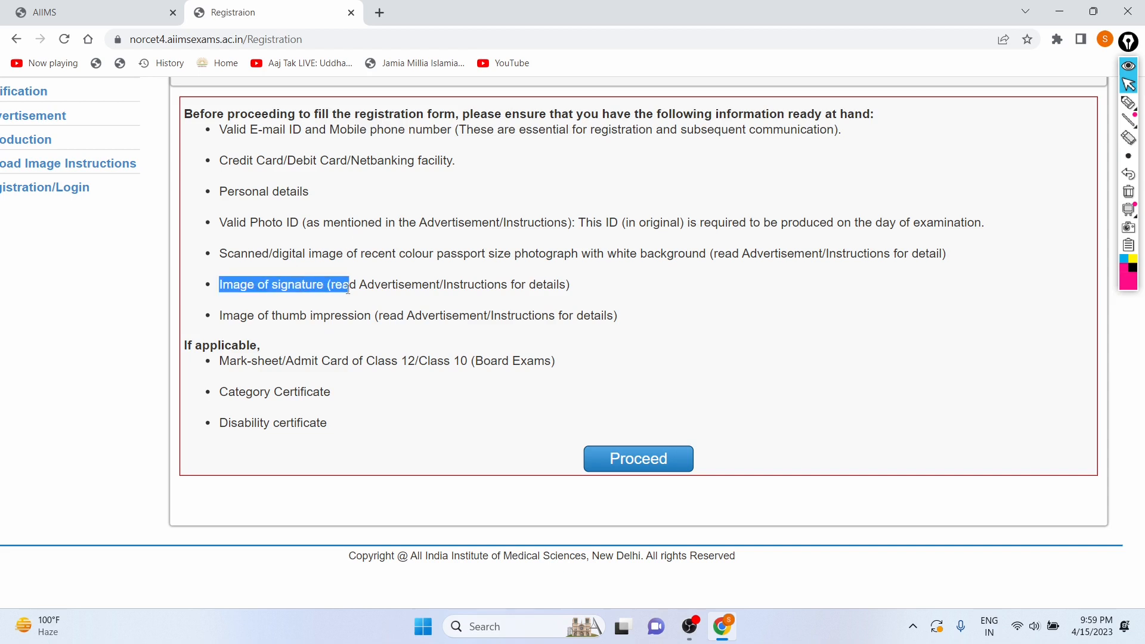
{"action": "left_click", "coordinate": [734, 301]}
{"action": "left_click_drag", "start_coordinate": [220, 321], "coordinate": [375, 317]}
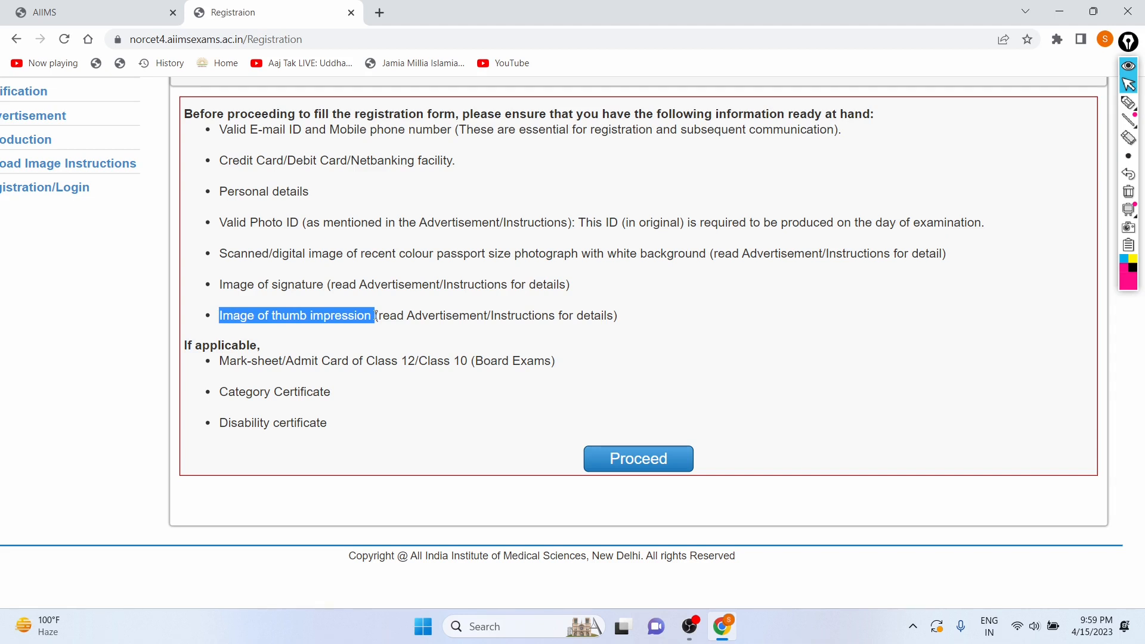
{"action": "left_click", "coordinate": [694, 353]}
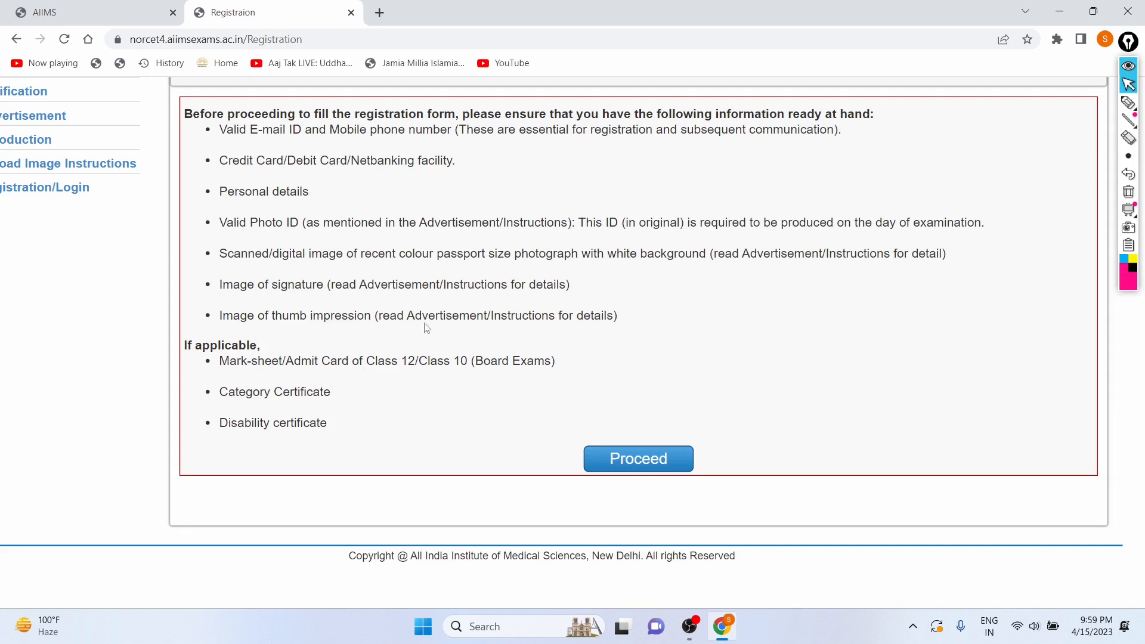
{"action": "left_click_drag", "start_coordinate": [220, 363], "coordinate": [537, 363]}
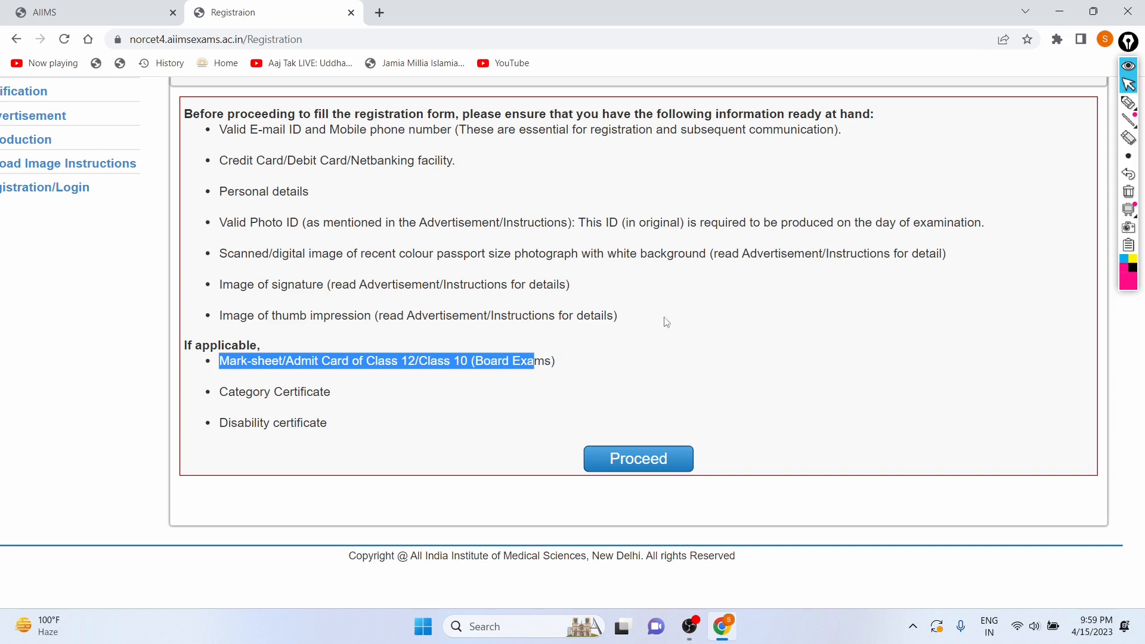
{"action": "left_click", "coordinate": [691, 323]}
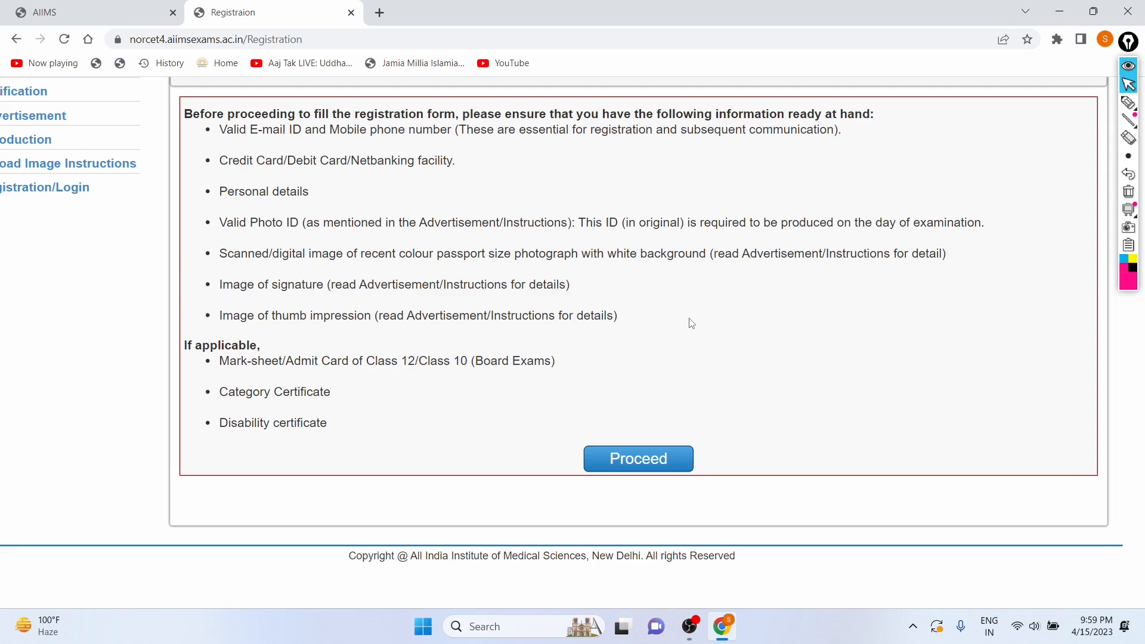
Proceed to the Instructions for Registration and read the first registration steps and the process flowchart.
{"action": "left_click", "coordinate": [619, 465]}
{"action": "scroll", "coordinate": [578, 318], "scroll_direction": "down", "scroll_amount": 1}
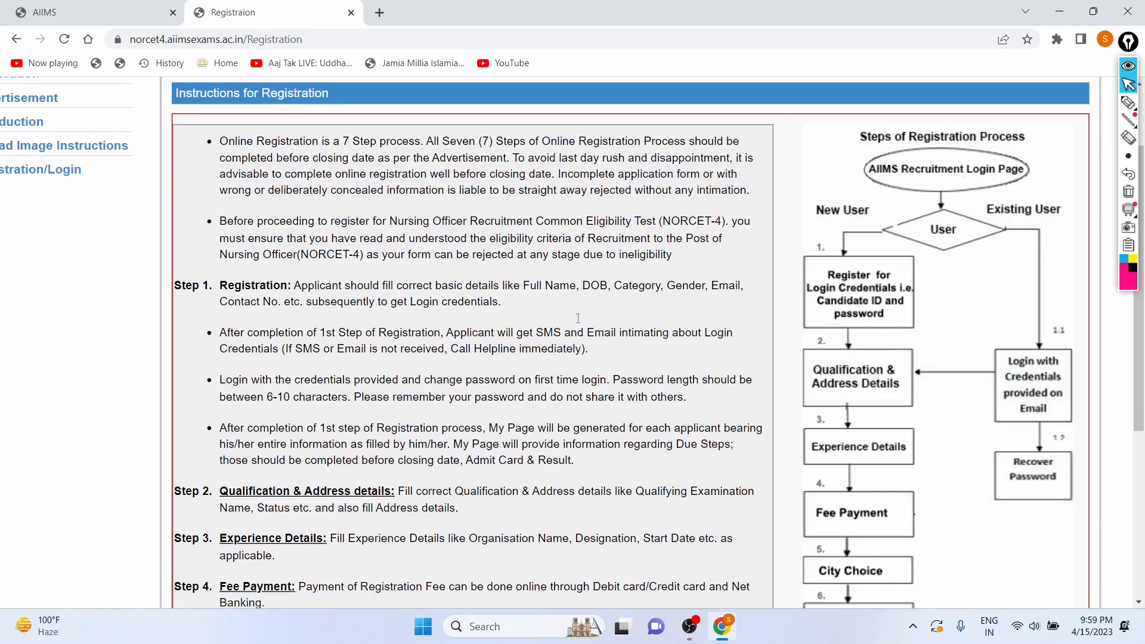
{"action": "scroll", "coordinate": [578, 318], "scroll_direction": "down", "scroll_amount": 1}
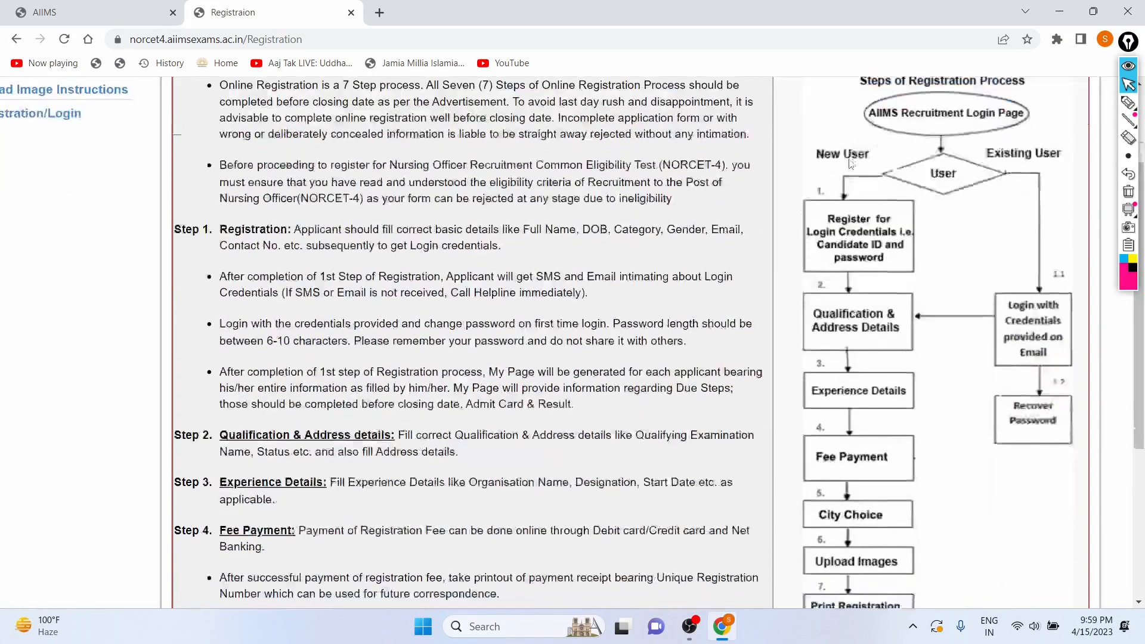
{"action": "scroll", "coordinate": [851, 164], "scroll_direction": "down", "scroll_amount": 1}
{"action": "scroll", "coordinate": [886, 142], "scroll_direction": "up", "scroll_amount": 2}
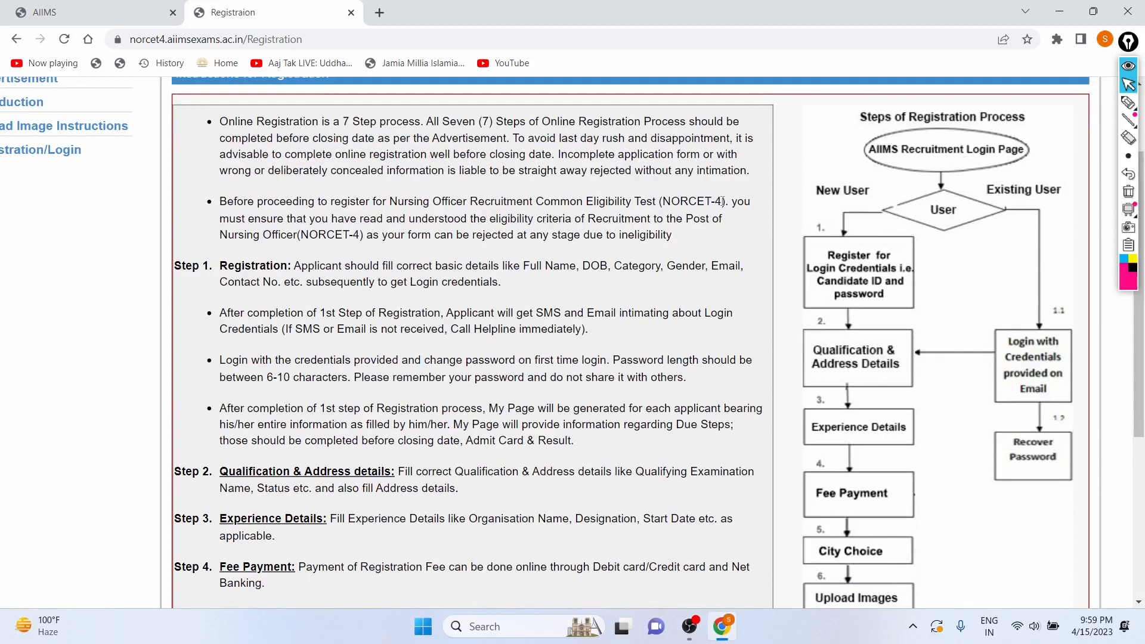
{"action": "scroll", "coordinate": [854, 151], "scroll_direction": "down", "scroll_amount": 1}
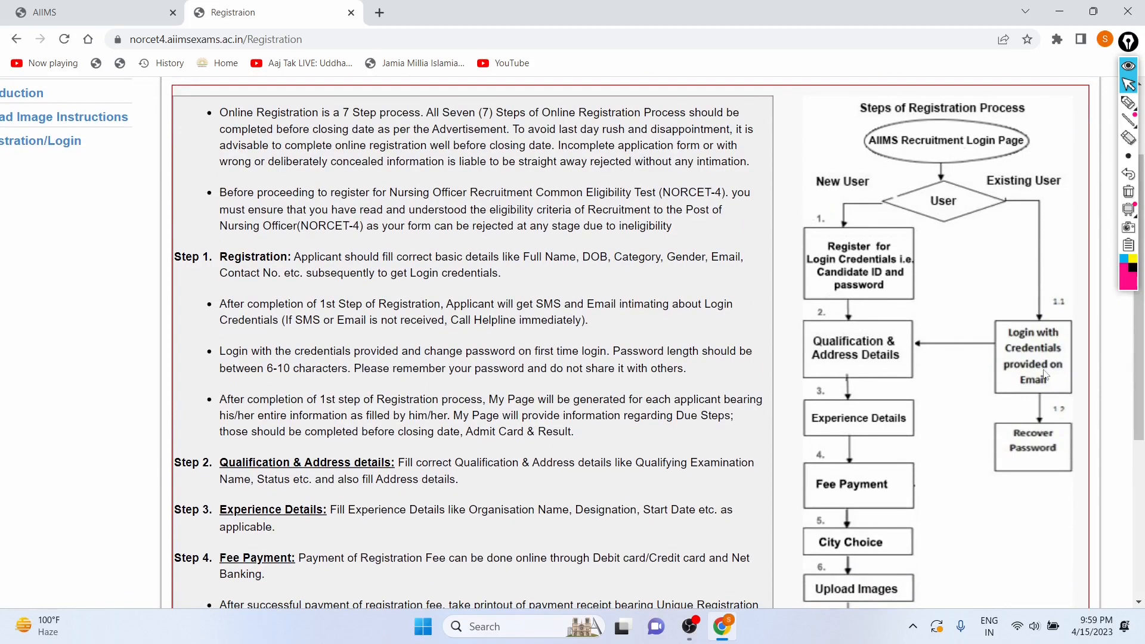
{"action": "scroll", "coordinate": [865, 238], "scroll_direction": "down", "scroll_amount": 1}
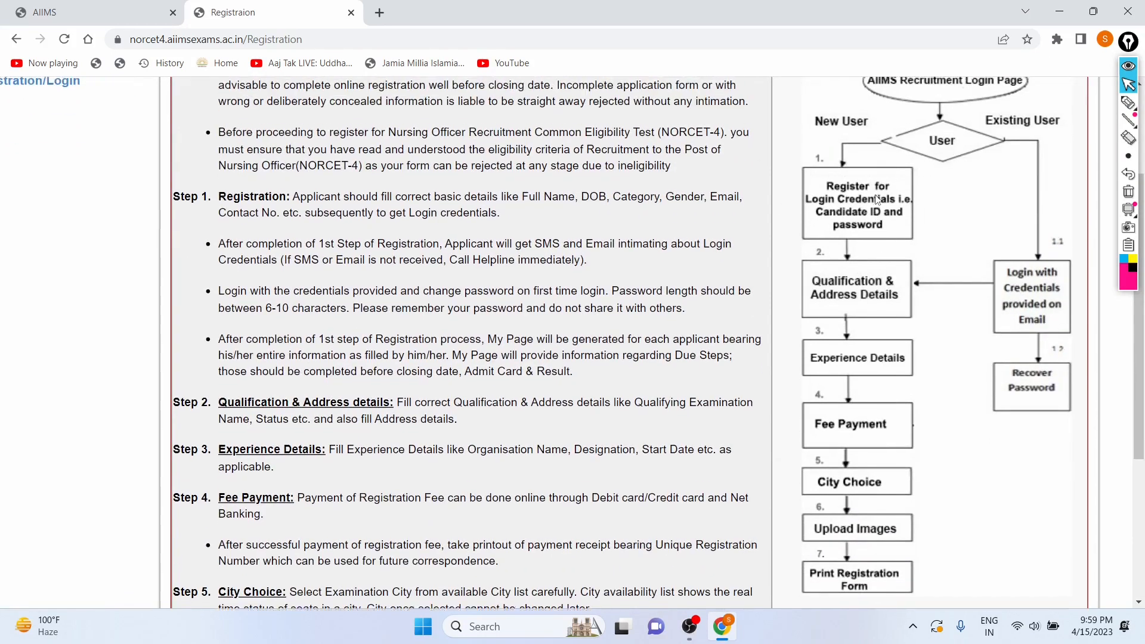
{"action": "scroll", "coordinate": [879, 194], "scroll_direction": "up", "scroll_amount": 1}
{"action": "scroll", "coordinate": [877, 200], "scroll_direction": "up", "scroll_amount": 1}
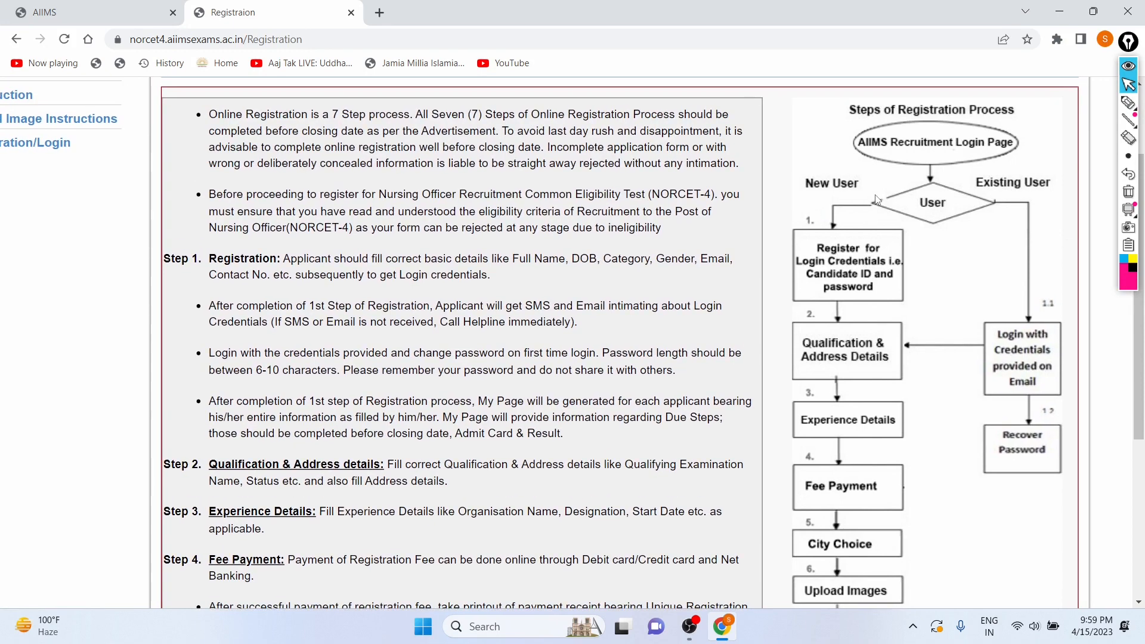
{"action": "scroll", "coordinate": [889, 193], "scroll_direction": "down", "scroll_amount": 1}
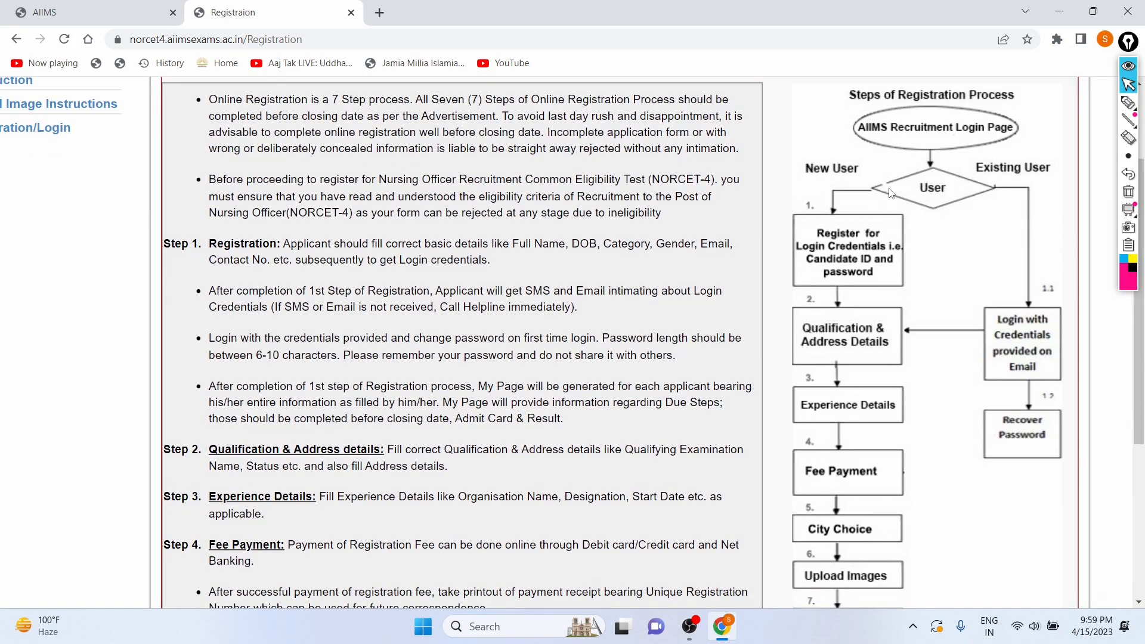
{"action": "scroll", "coordinate": [853, 221], "scroll_direction": "down", "scroll_amount": 1}
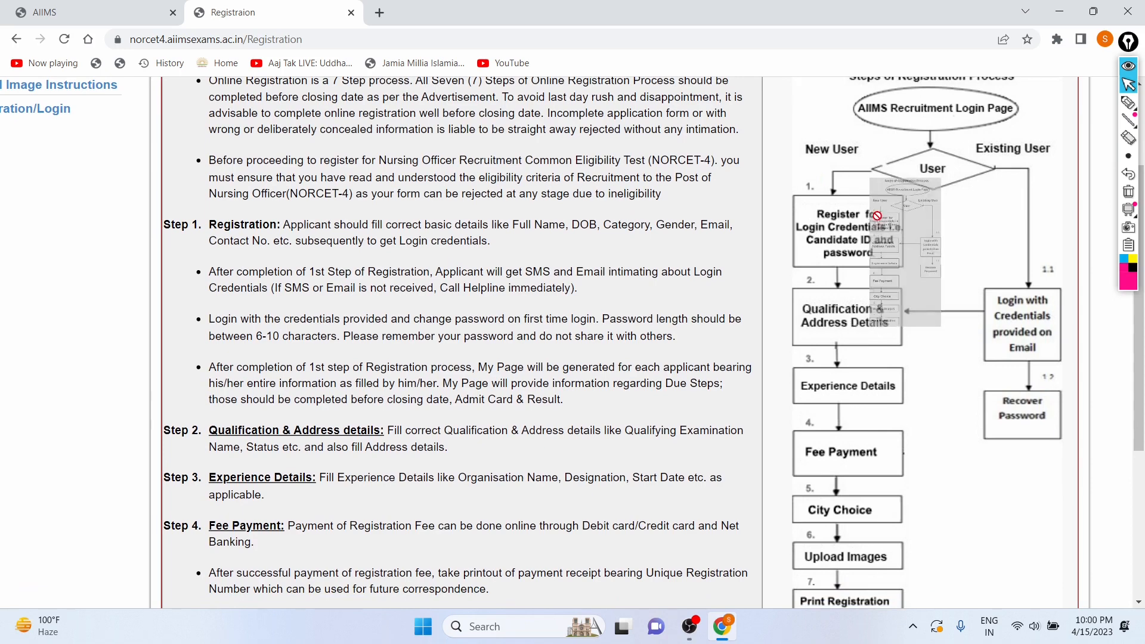
{"action": "left_click", "coordinate": [1129, 103]}
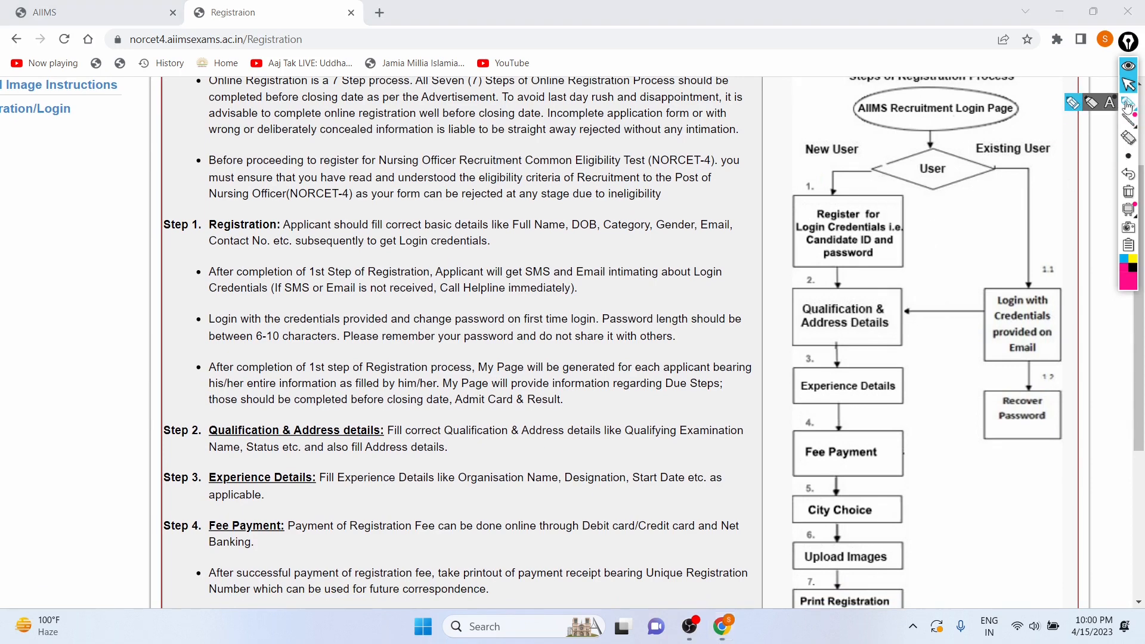
{"action": "left_click_drag", "start_coordinate": [783, 305], "coordinate": [850, 297]}
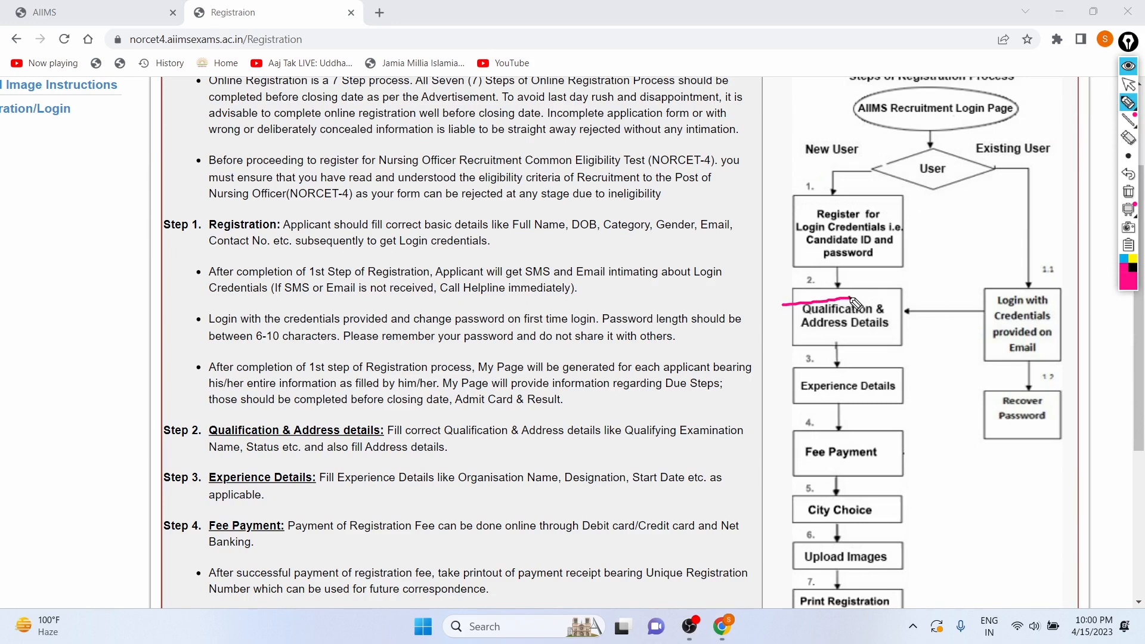
{"action": "left_click_drag", "start_coordinate": [784, 395], "coordinate": [859, 401]}
{"action": "left_click_drag", "start_coordinate": [784, 463], "coordinate": [824, 454]}
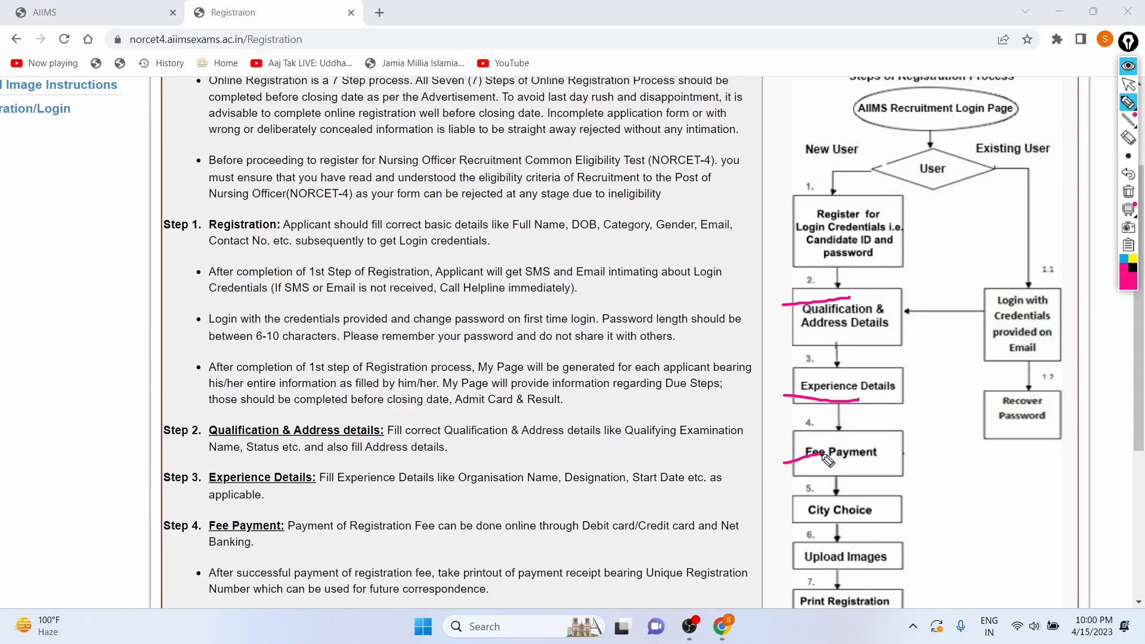
{"action": "left_click_drag", "start_coordinate": [778, 519], "coordinate": [824, 508]}
{"action": "mouse_move", "coordinate": [1127, 127]}
{"action": "left_click", "coordinate": [1129, 84]}
{"action": "scroll", "coordinate": [854, 267], "scroll_direction": "down", "scroll_amount": 2}
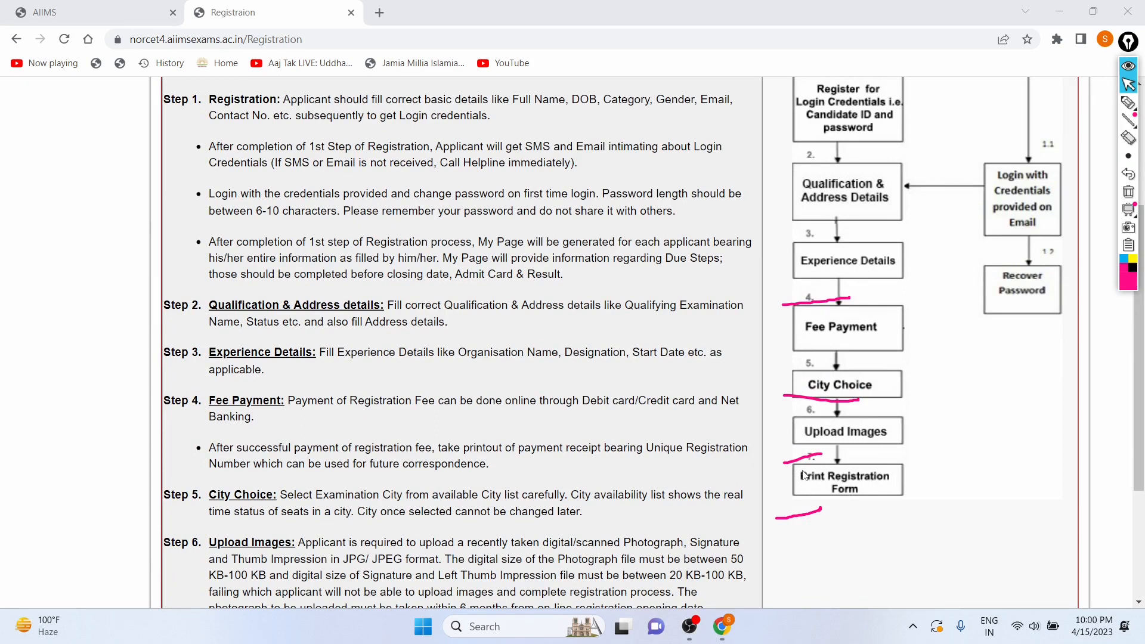
{"action": "left_click", "coordinate": [1128, 175]}
{"action": "left_click", "coordinate": [1129, 176]}
{"action": "left_click", "coordinate": [1129, 175]}
{"action": "left_click", "coordinate": [1129, 176]}
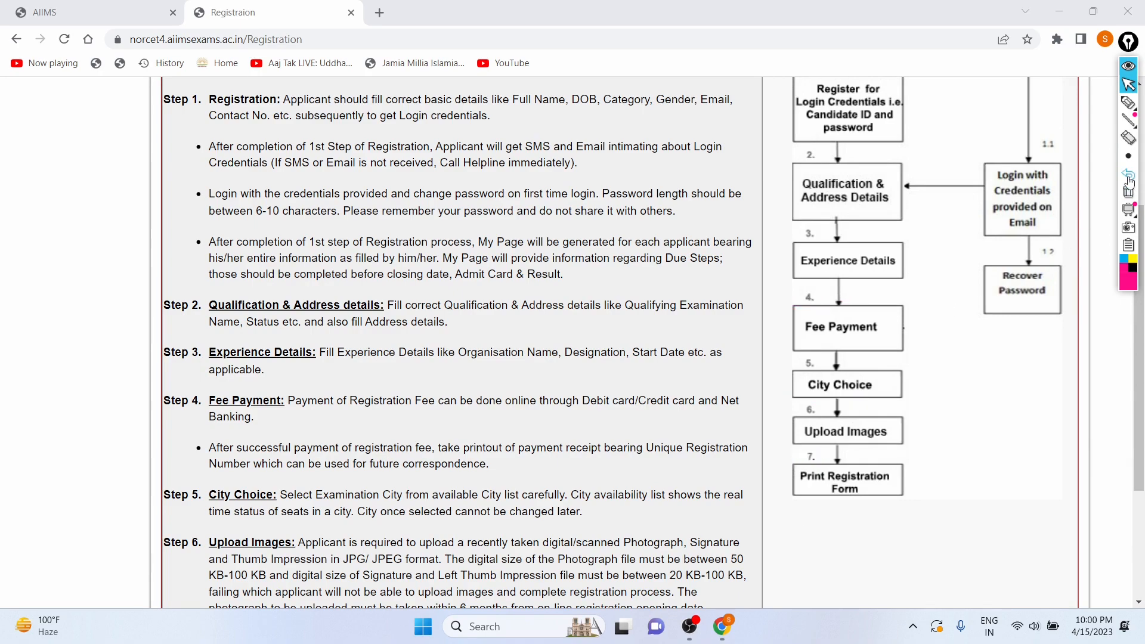
{"action": "left_click", "coordinate": [1129, 85]}
Read through the remaining registration instructions, examining the Step 6 image format and file size requirements.
{"action": "scroll", "coordinate": [619, 180], "scroll_direction": "up", "scroll_amount": 5}
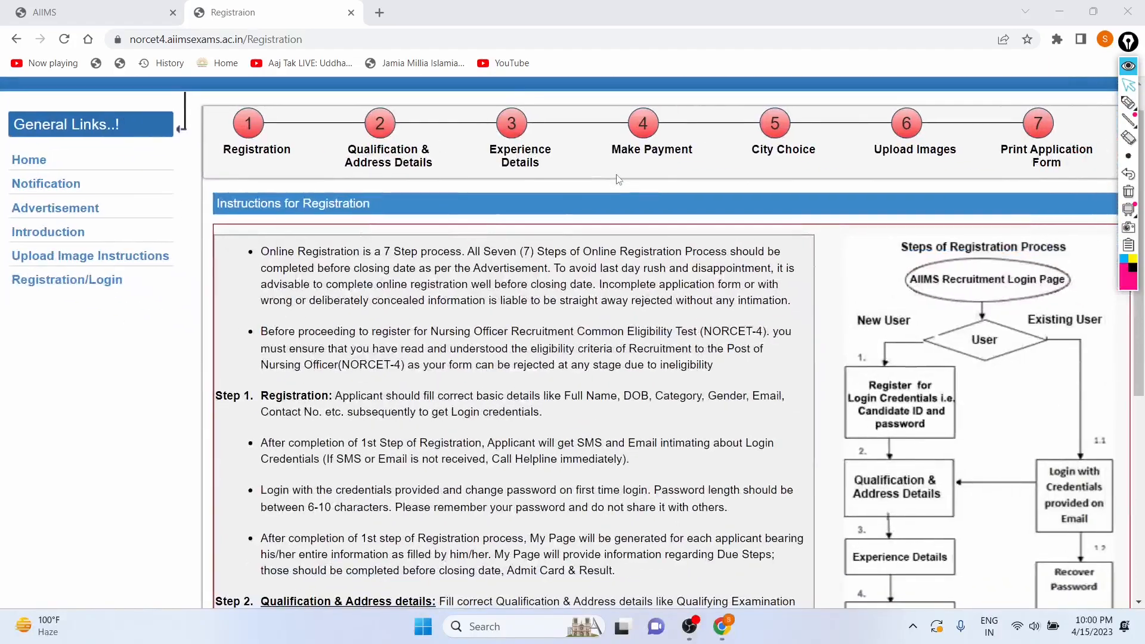
{"action": "scroll", "coordinate": [618, 180], "scroll_direction": "down", "scroll_amount": 3}
{"action": "scroll", "coordinate": [617, 179], "scroll_direction": "down", "scroll_amount": 4}
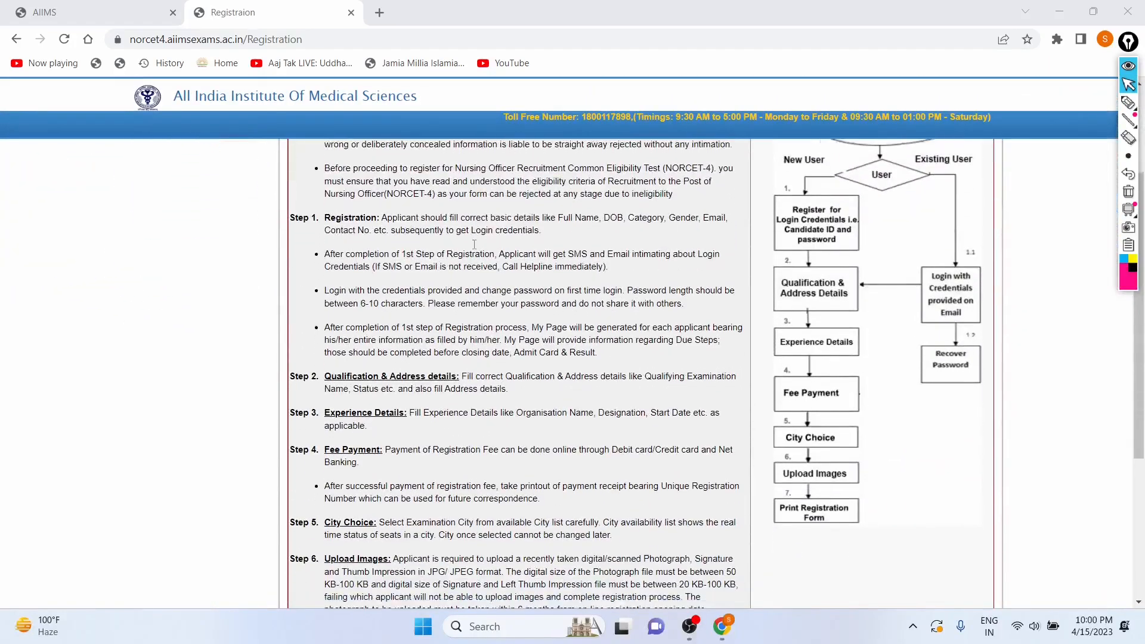
{"action": "scroll", "coordinate": [474, 244], "scroll_direction": "up", "scroll_amount": 2, "text": "ctrl"}
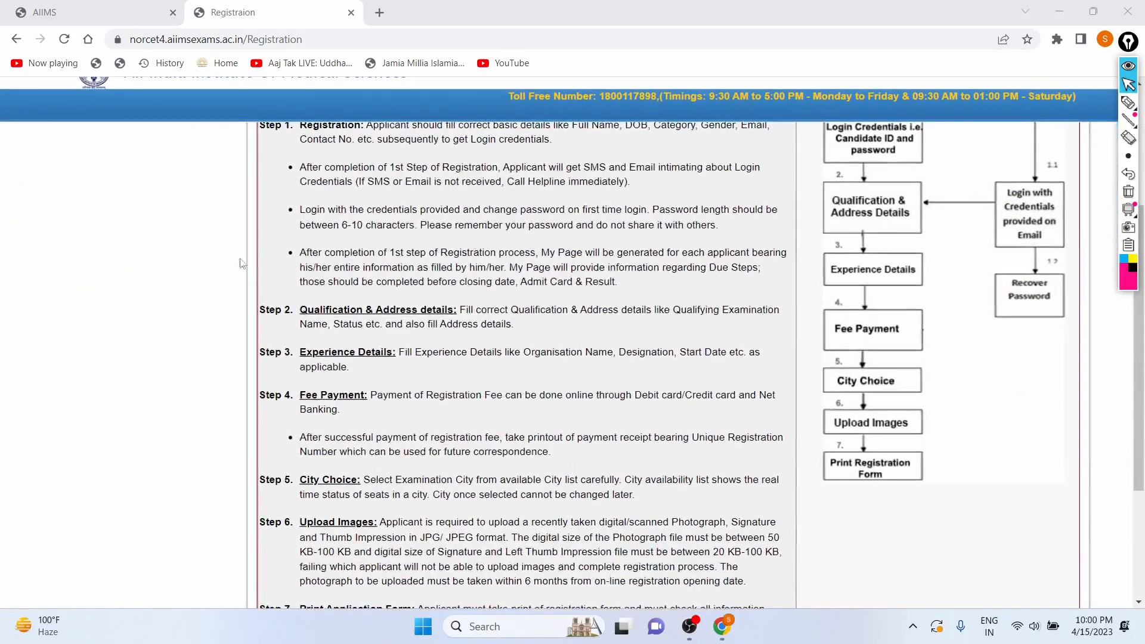
{"action": "scroll", "coordinate": [300, 221], "scroll_direction": "down", "scroll_amount": 1}
{"action": "scroll", "coordinate": [322, 217], "scroll_direction": "up", "scroll_amount": 3}
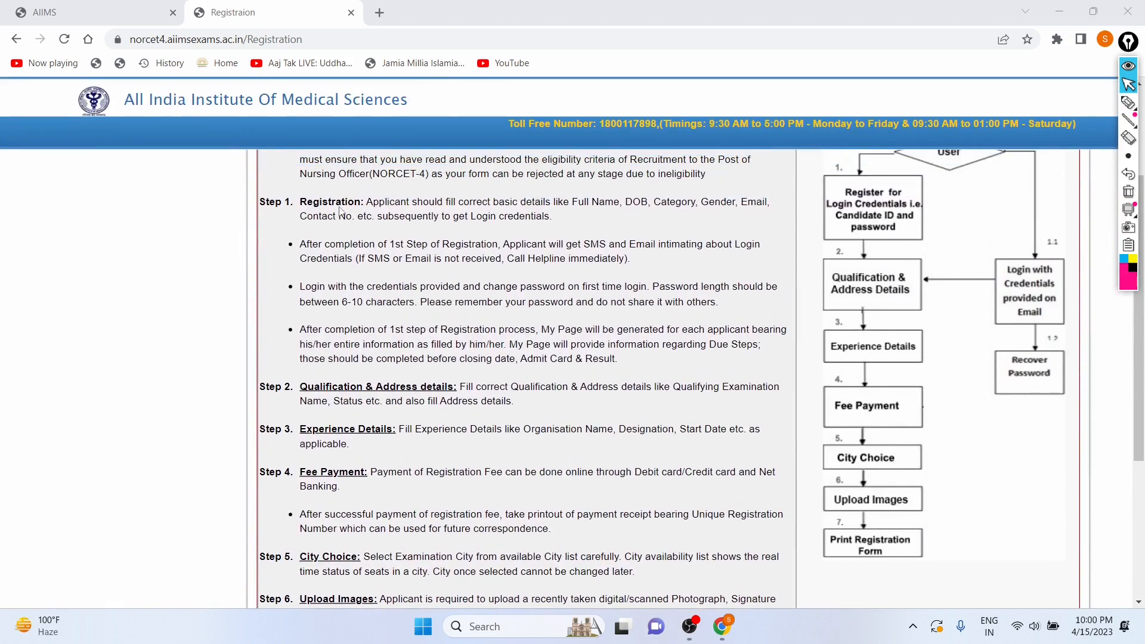
{"action": "scroll", "coordinate": [340, 212], "scroll_direction": "down", "scroll_amount": 3}
{"action": "scroll", "coordinate": [340, 211], "scroll_direction": "down", "scroll_amount": 2}
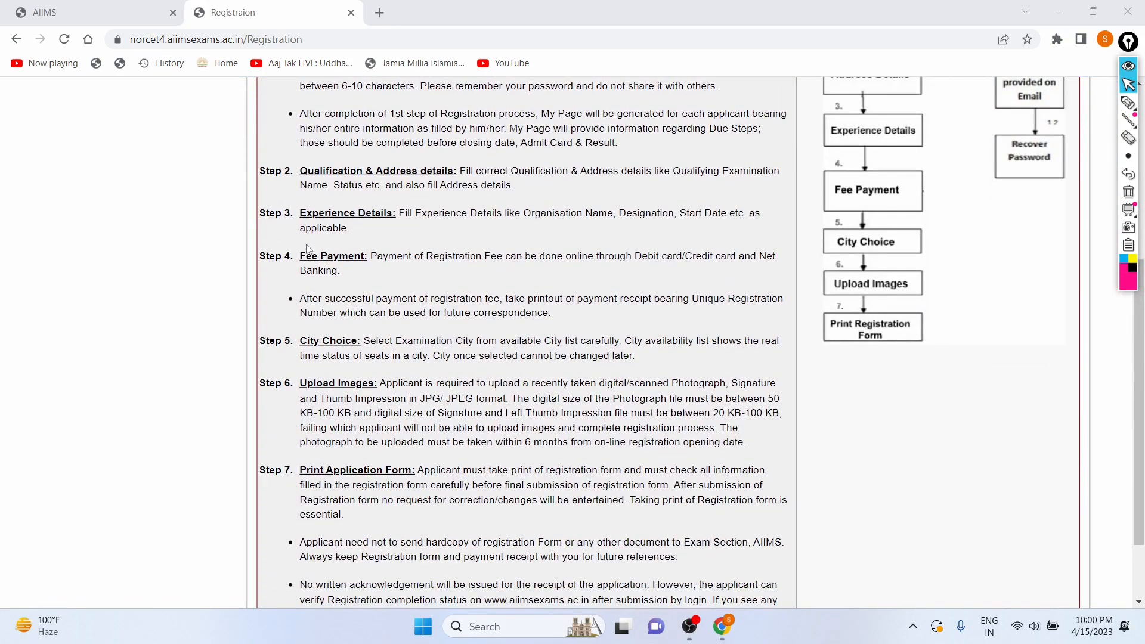
{"action": "scroll", "coordinate": [320, 250], "scroll_direction": "down", "scroll_amount": 2}
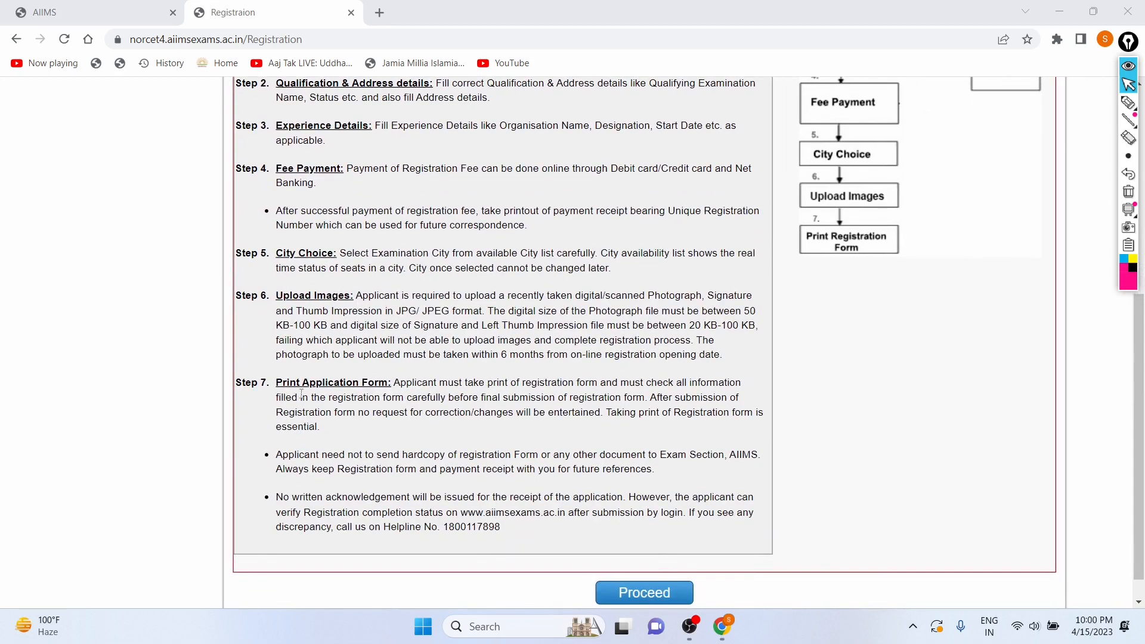
{"action": "scroll", "coordinate": [765, 390], "scroll_direction": "down", "scroll_amount": 1}
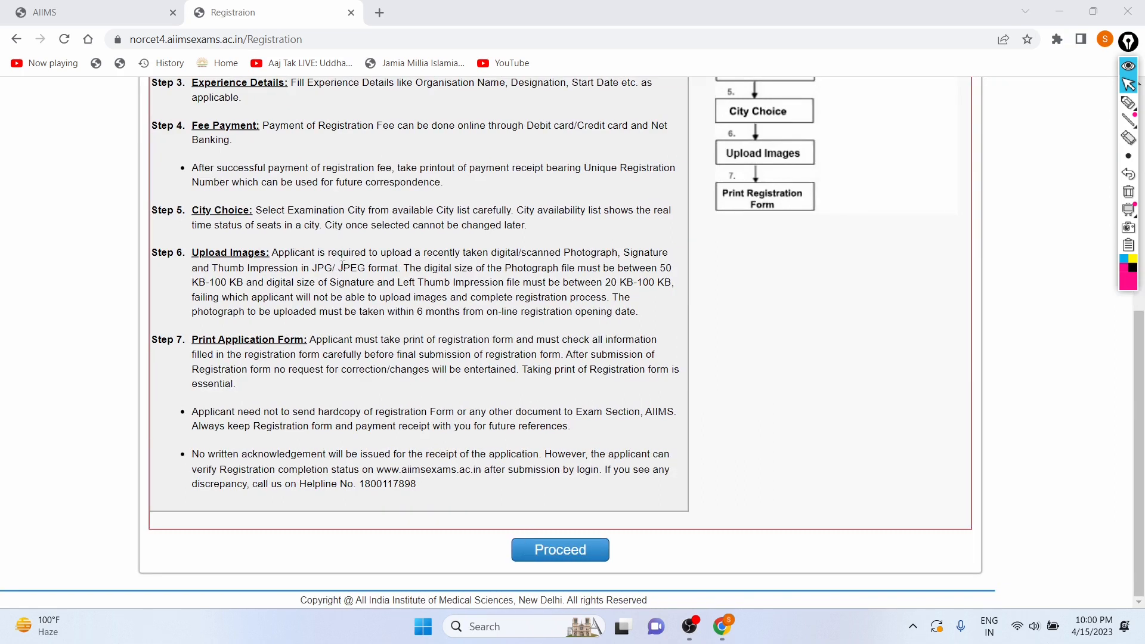
{"action": "scroll", "coordinate": [343, 265], "scroll_direction": "up", "scroll_amount": 3}
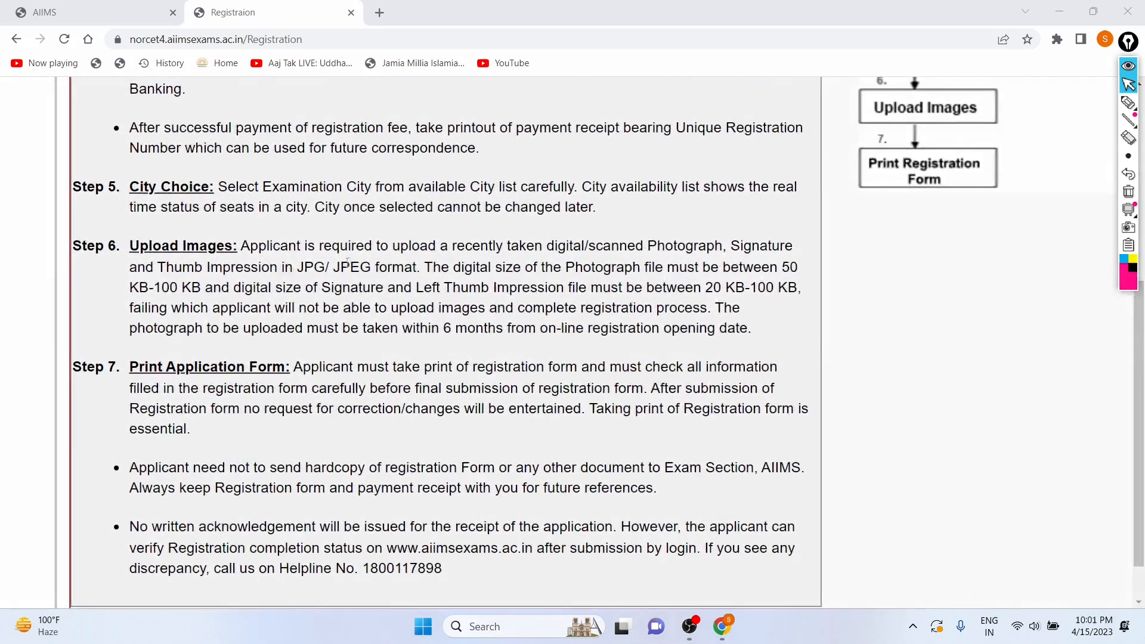
{"action": "left_click_drag", "start_coordinate": [298, 265], "coordinate": [421, 261]}
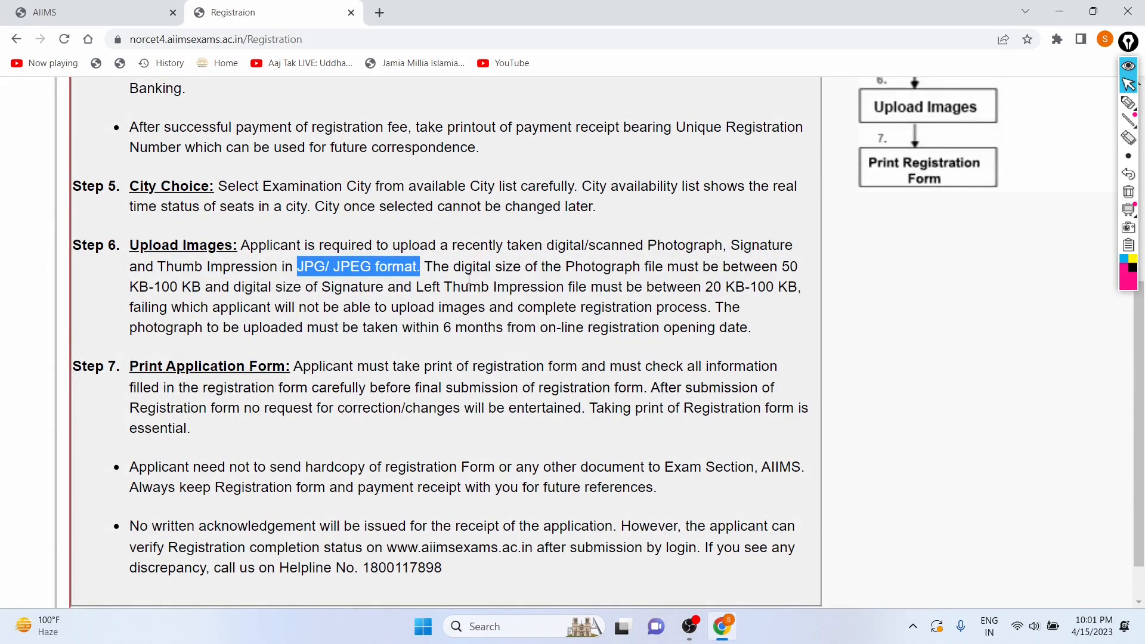
{"action": "left_click", "coordinate": [774, 266]}
{"action": "left_click_drag", "start_coordinate": [775, 266], "coordinate": [806, 269]}
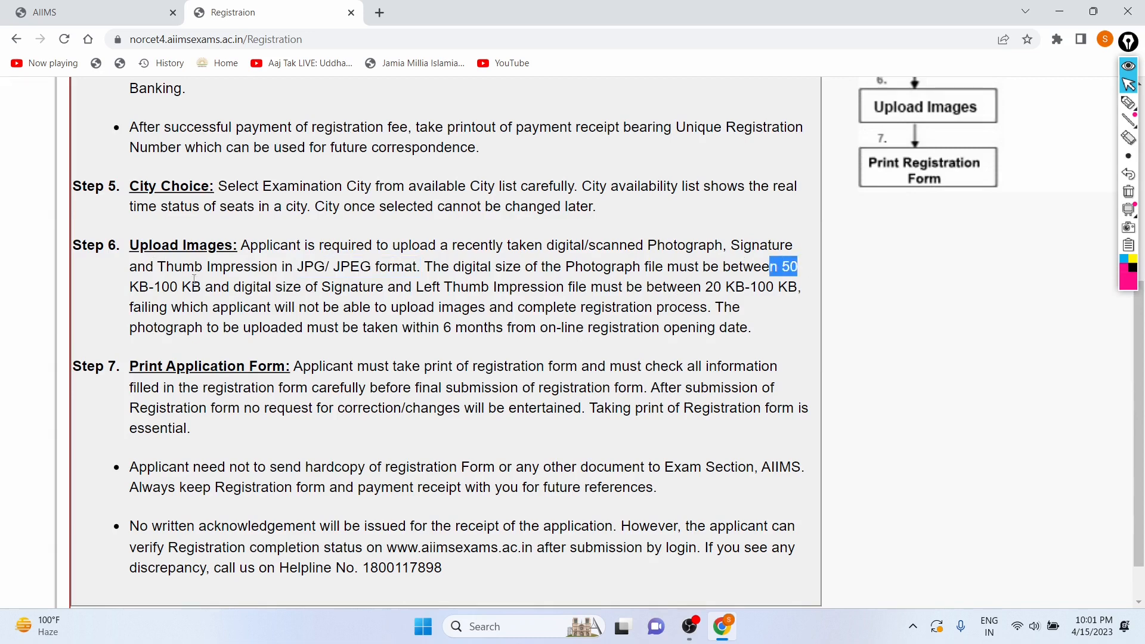
{"action": "left_click_drag", "start_coordinate": [201, 288], "coordinate": [154, 288]}
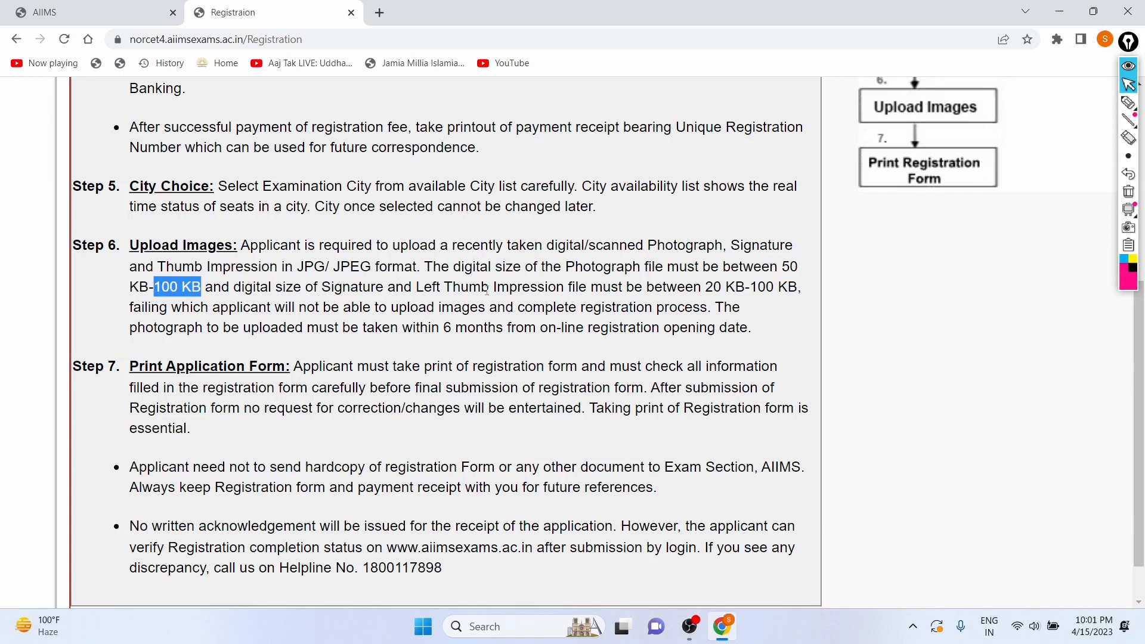
{"action": "left_click_drag", "start_coordinate": [701, 287], "coordinate": [778, 287]}
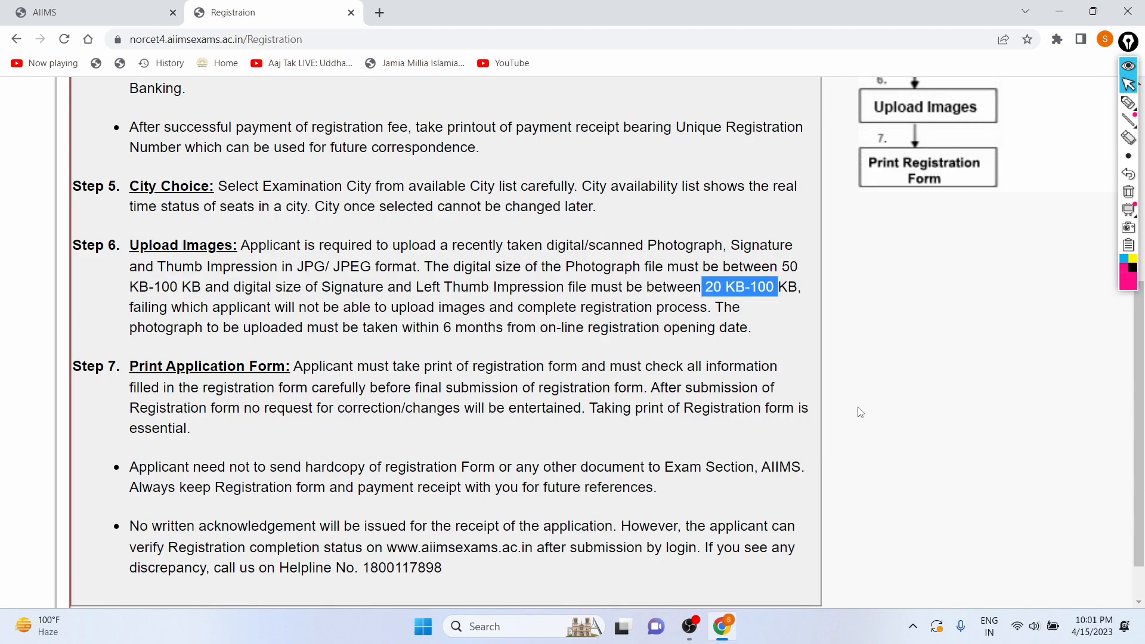
Proceed past the instructions to open the registration form.
{"action": "left_click", "coordinate": [806, 385]}
{"action": "key", "text": "ctrl+minus"}
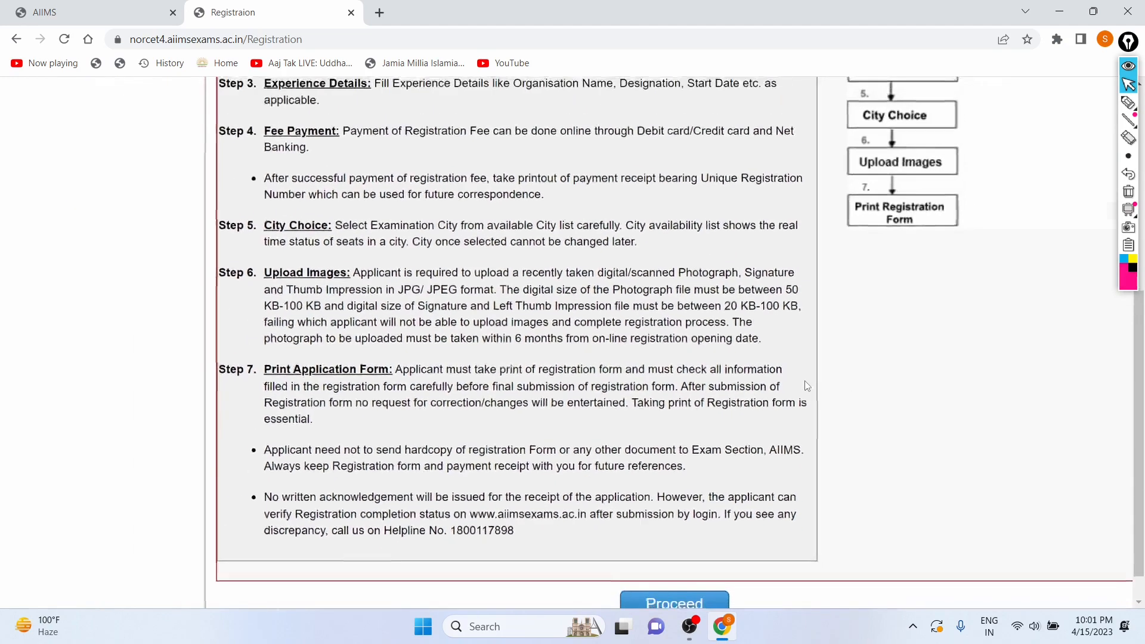
{"action": "scroll", "coordinate": [807, 385], "scroll_direction": "down", "scroll_amount": 2}
{"action": "left_click", "coordinate": [675, 543]}
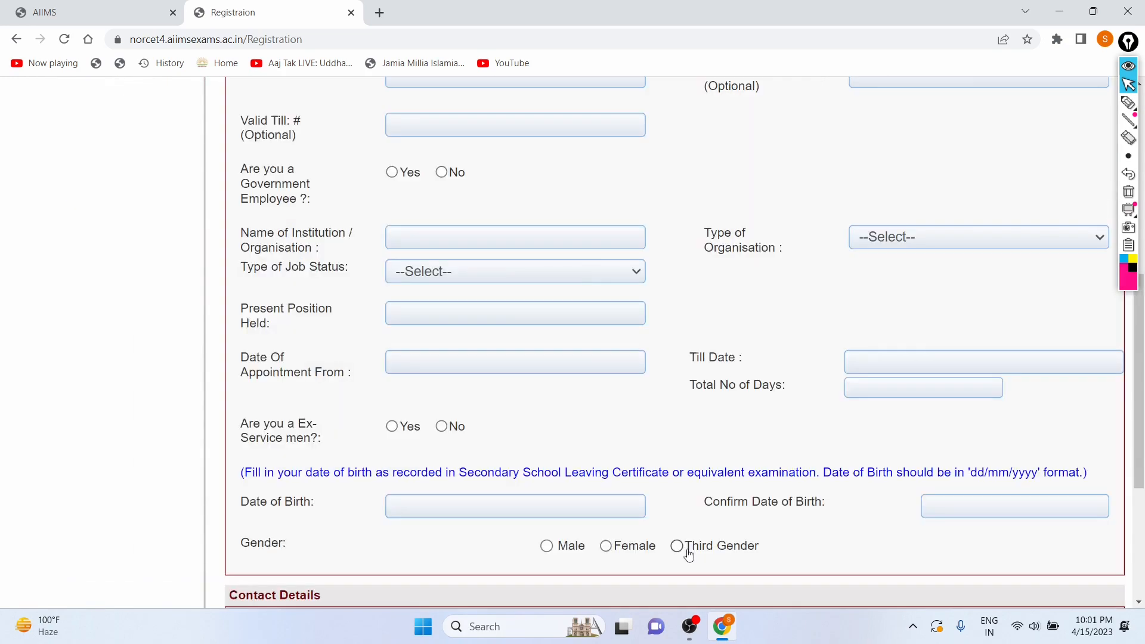
Choose Nursing Officer Recruitment Common Eligibility Test (NORCET-4) as the post being applied for.
{"action": "scroll", "coordinate": [458, 427], "scroll_direction": "up", "scroll_amount": 6}
{"action": "scroll", "coordinate": [337, 255], "scroll_direction": "up", "scroll_amount": 5}
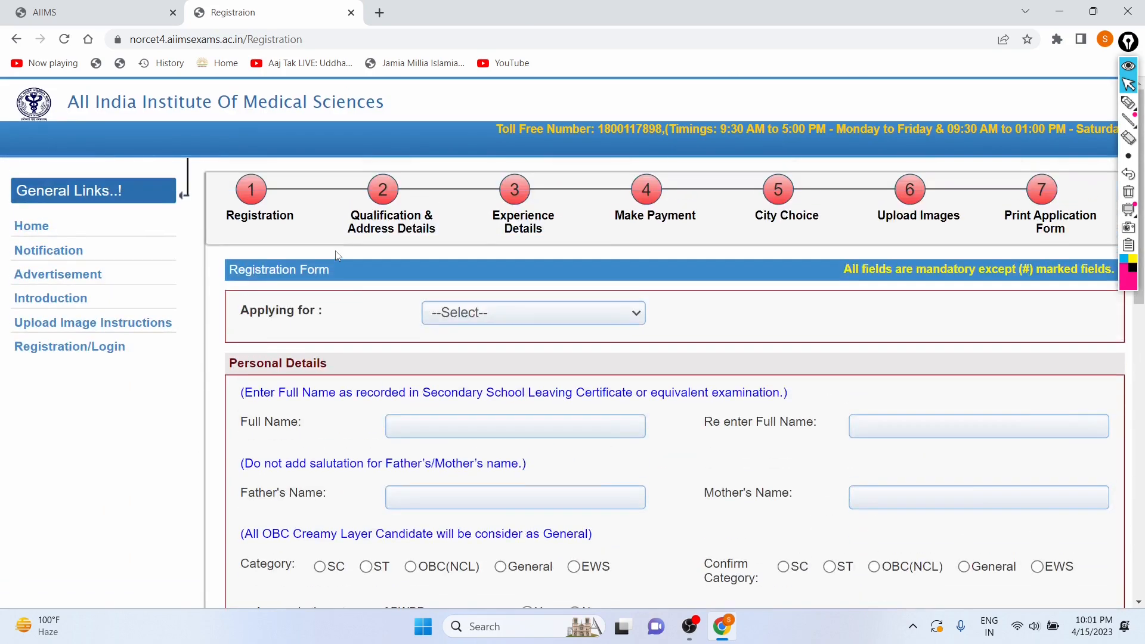
{"action": "left_click", "coordinate": [503, 309]}
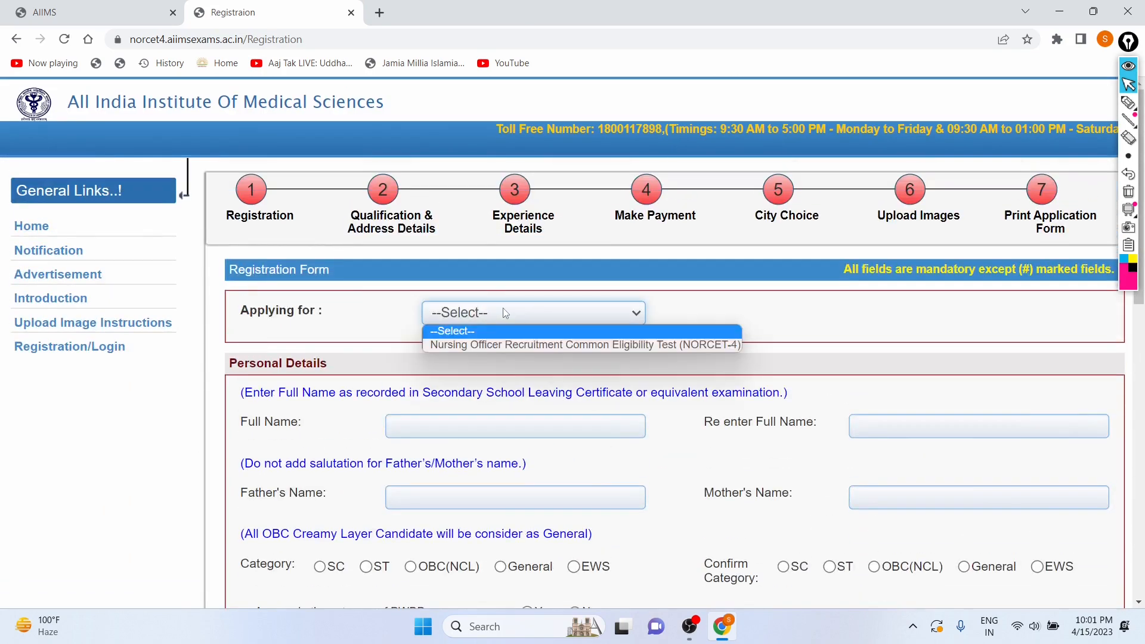
{"action": "left_click", "coordinate": [458, 346]}
Enter the candidate's full name in capitals in both the full name and re-enter full name fields.
{"action": "scroll", "coordinate": [340, 415], "scroll_direction": "down", "scroll_amount": 2}
{"action": "scroll", "coordinate": [340, 415], "scroll_direction": "right", "scroll_amount": 1}
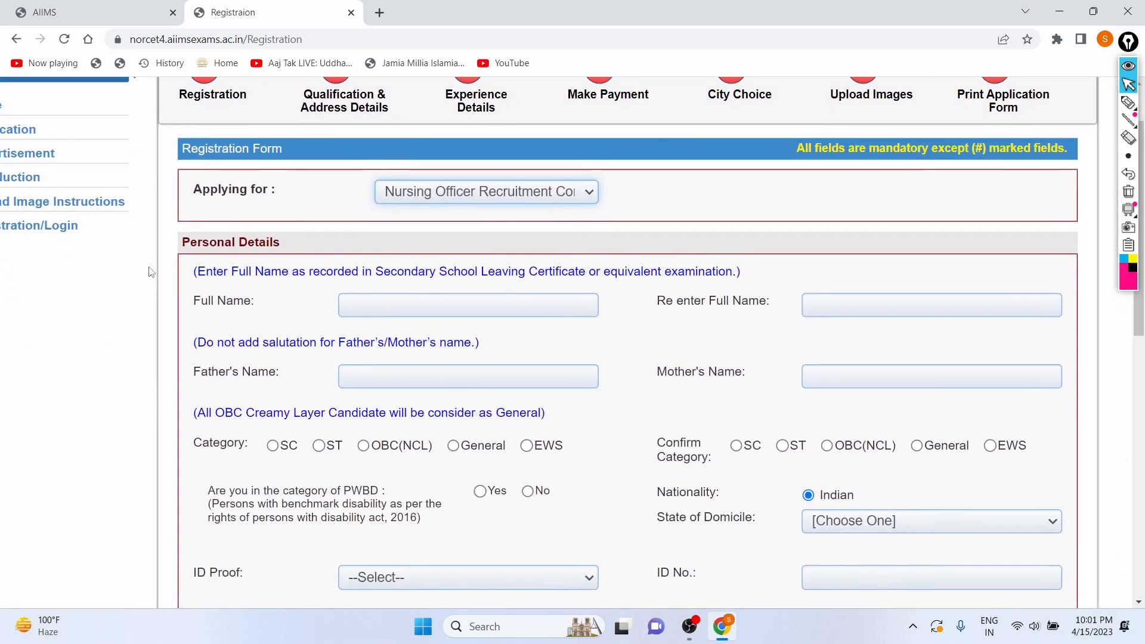
{"action": "scroll", "coordinate": [204, 263], "scroll_direction": "down", "scroll_amount": 1}
{"action": "scroll", "coordinate": [204, 262], "scroll_direction": "right", "scroll_amount": 1}
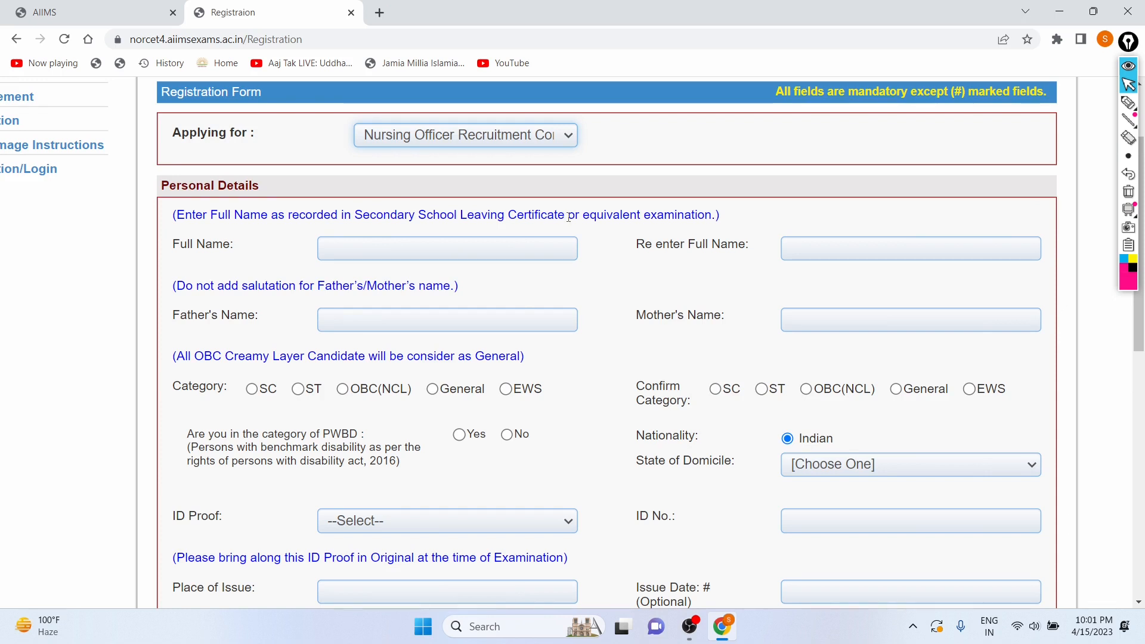
{"action": "left_click", "coordinate": [521, 246]}
{"action": "key", "text": "Caps_Lock"}
{"action": "type", "text": "S"}
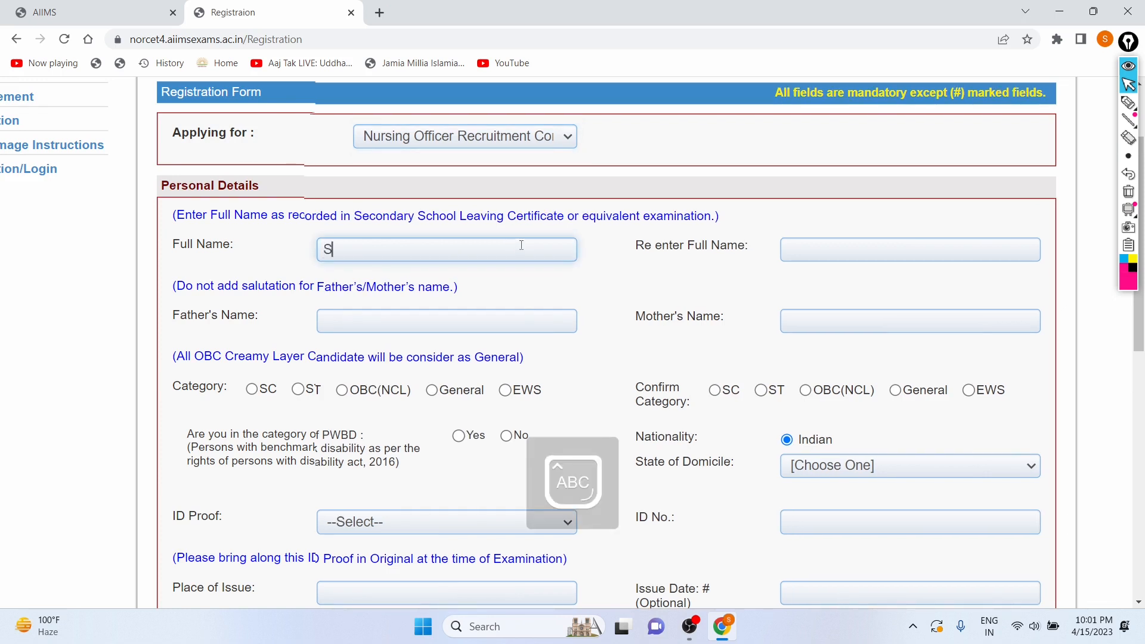
{"action": "type", "text": "ORAV"}
{"action": "left_click", "coordinate": [851, 244]}
{"action": "type", "text": "S"}
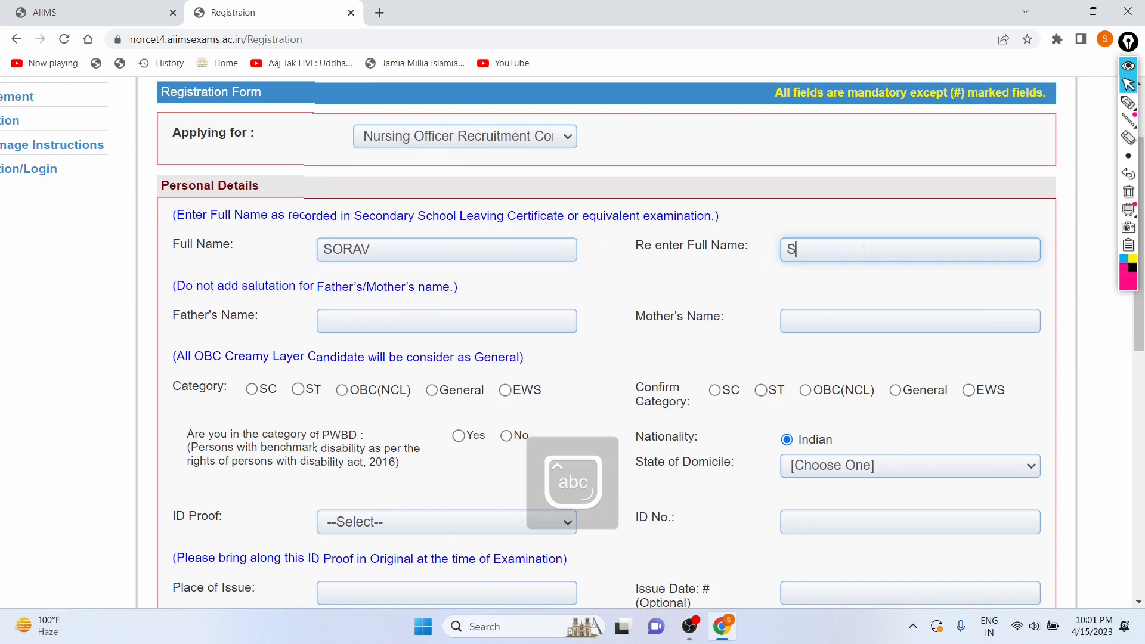
{"action": "type", "text": "ORAV"}
Fill in the father's name and the mother's name in capitals.
{"action": "left_click", "coordinate": [331, 316]}
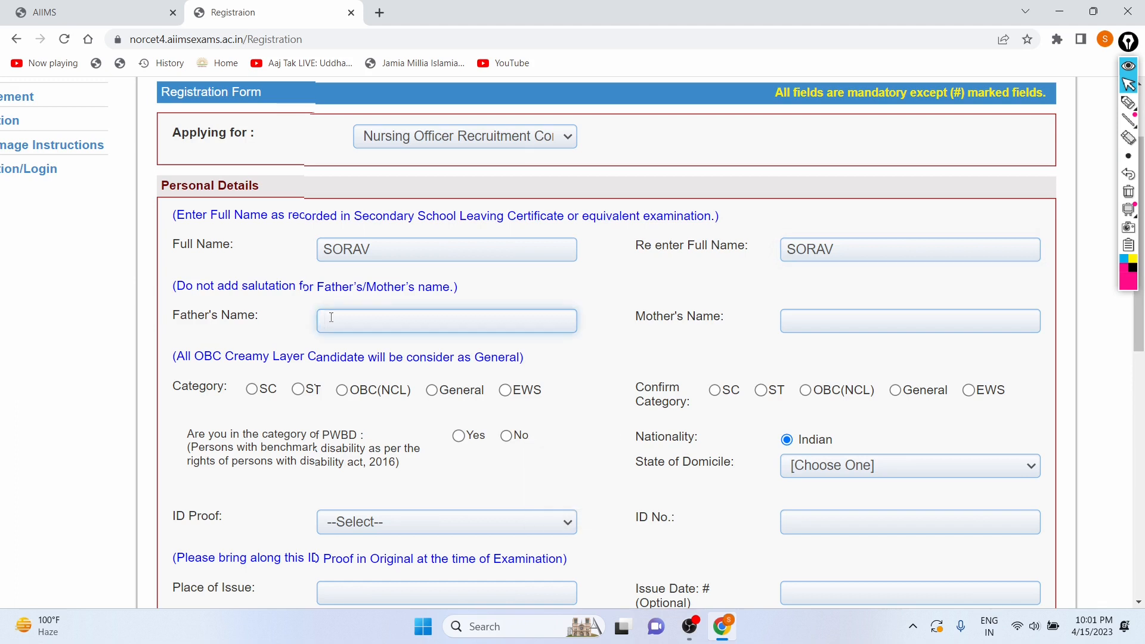
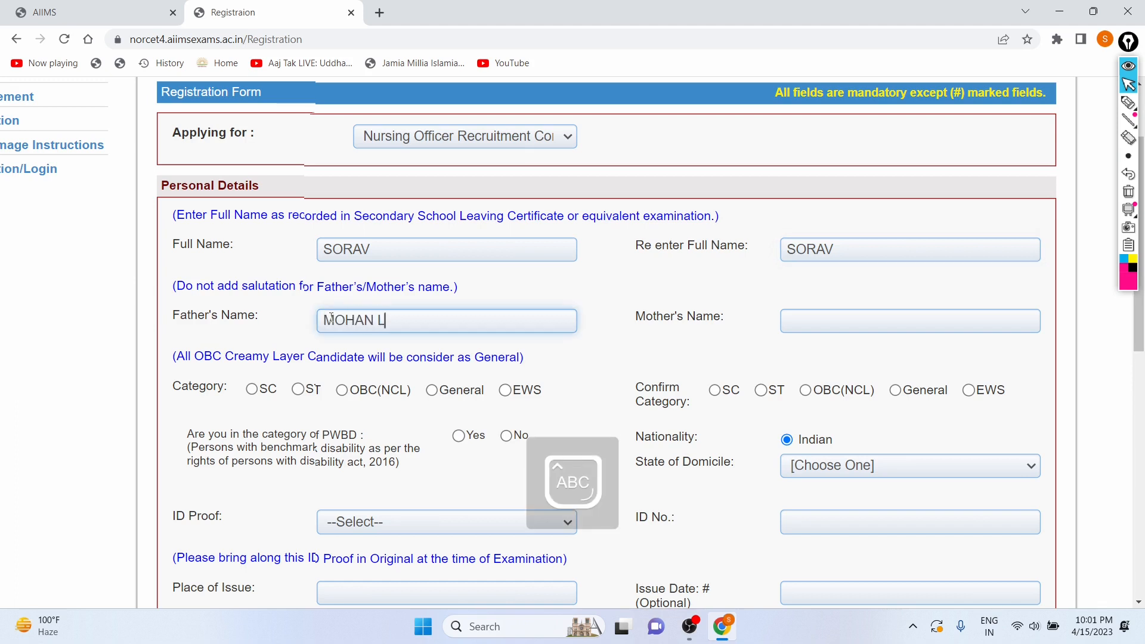
{"action": "left_click", "coordinate": [830, 324]}
{"action": "type", "text": "V"}
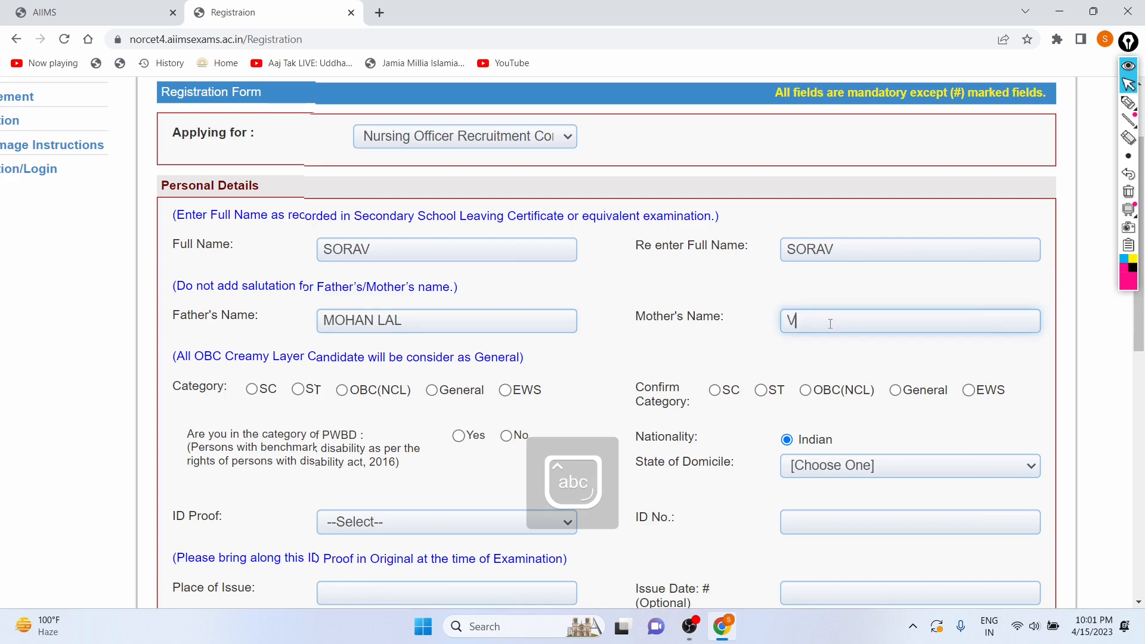
{"action": "type", "text": "INITA"}
Select General as the category and again General as the confirm category.
{"action": "scroll", "coordinate": [830, 324], "scroll_direction": "down", "scroll_amount": 3}
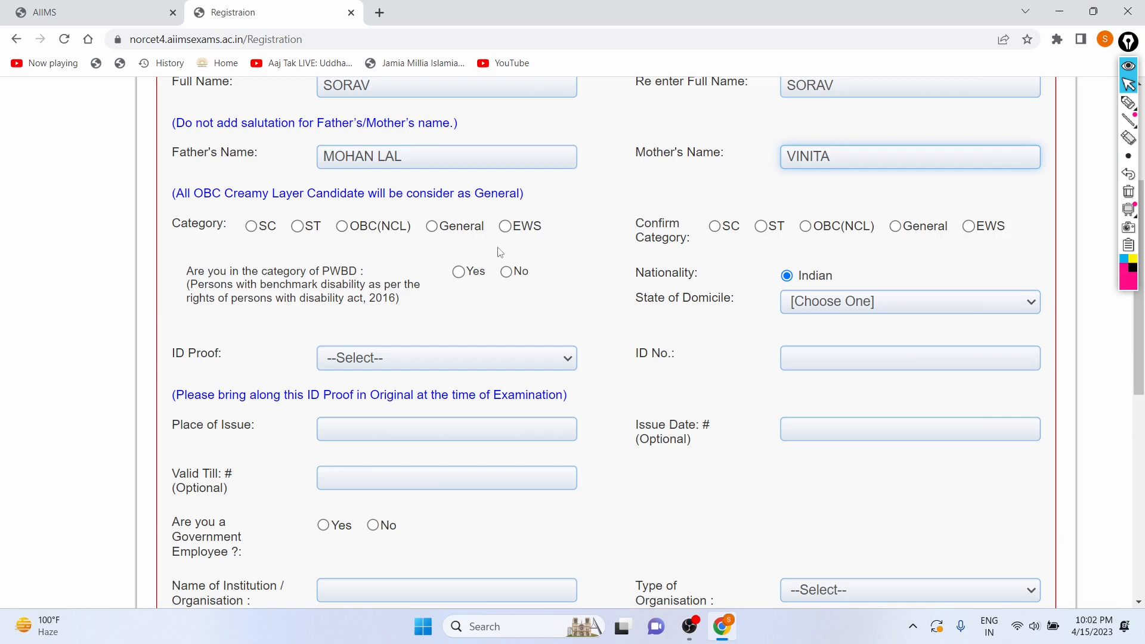
{"action": "left_click", "coordinate": [433, 229]}
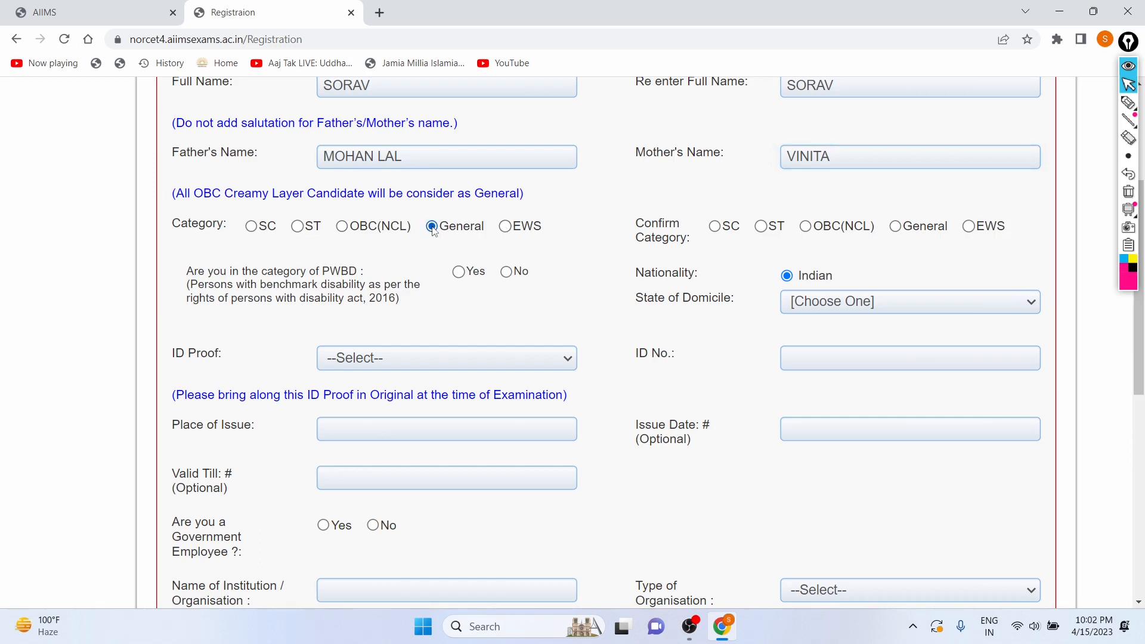
{"action": "left_click", "coordinate": [900, 229]}
Answer No to the PWBD question and set the State of Domicile to DELHI.
{"action": "scroll", "coordinate": [575, 276], "scroll_direction": "down", "scroll_amount": 2}
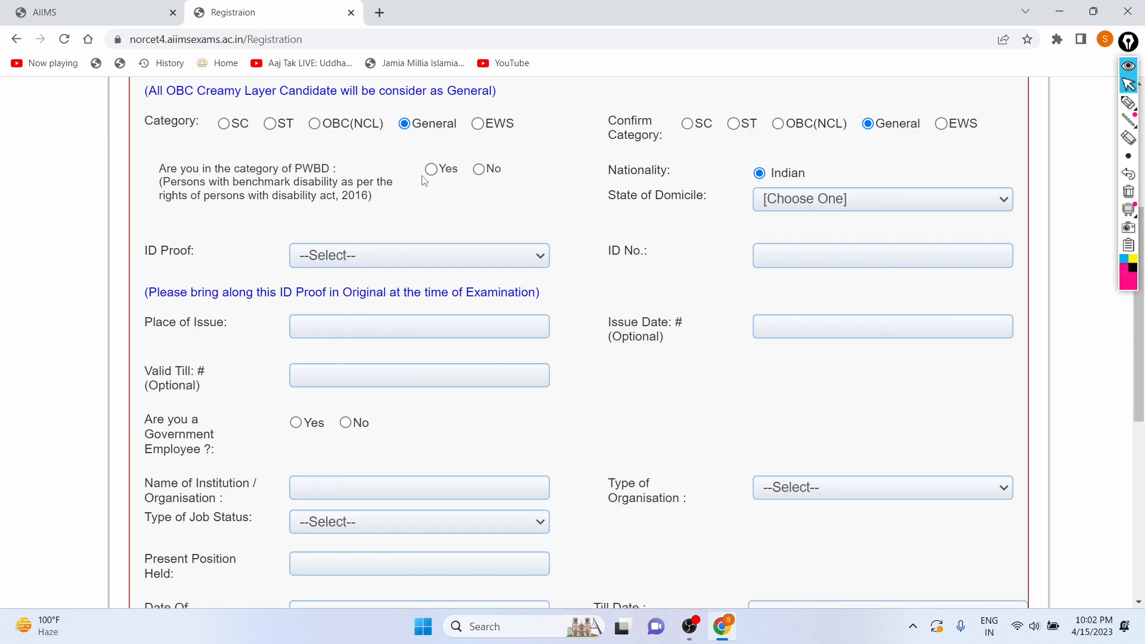
{"action": "left_click", "coordinate": [481, 170]}
{"action": "left_click", "coordinate": [799, 200]}
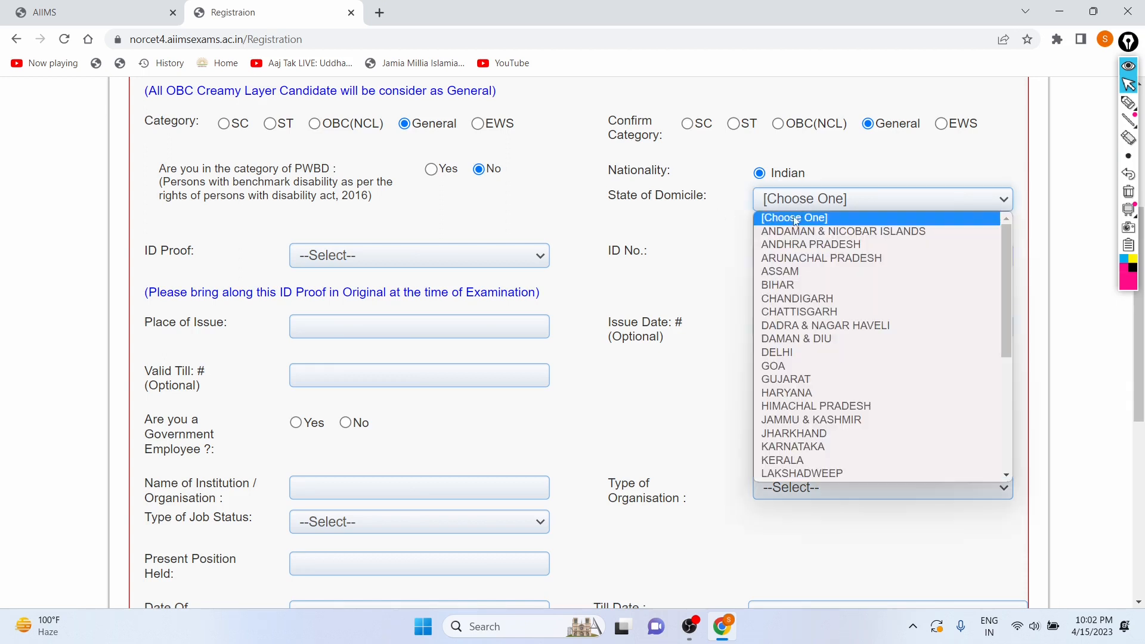
{"action": "left_click", "coordinate": [795, 353]}
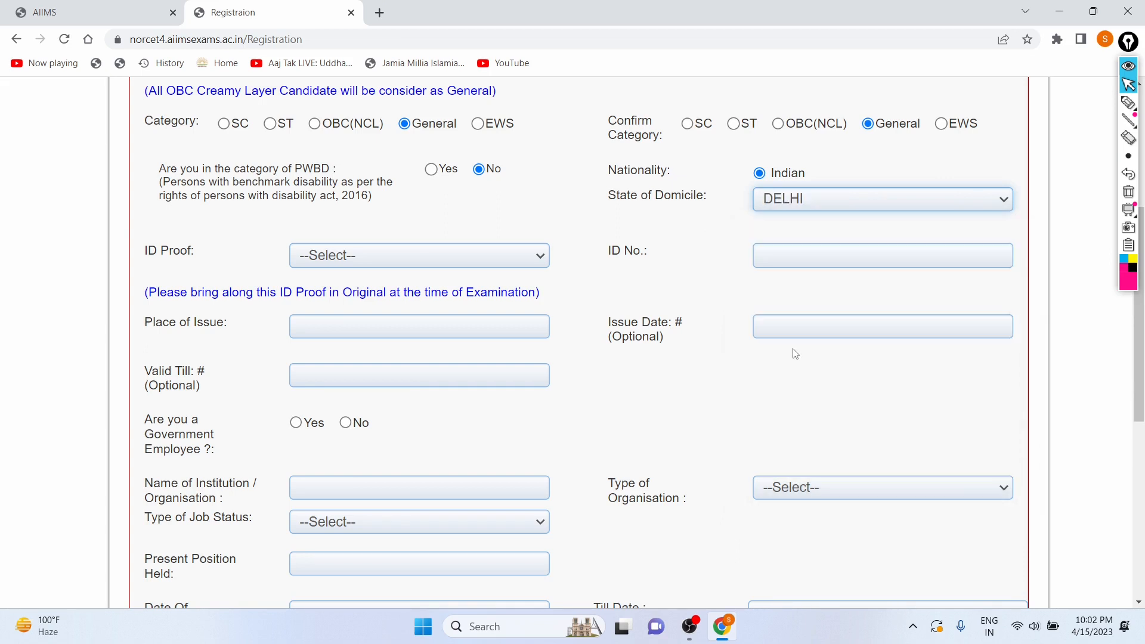
Choose Adhar Card as the ID proof and enter the Aadhaar card number in the ID number field.
{"action": "left_click", "coordinate": [427, 256]}
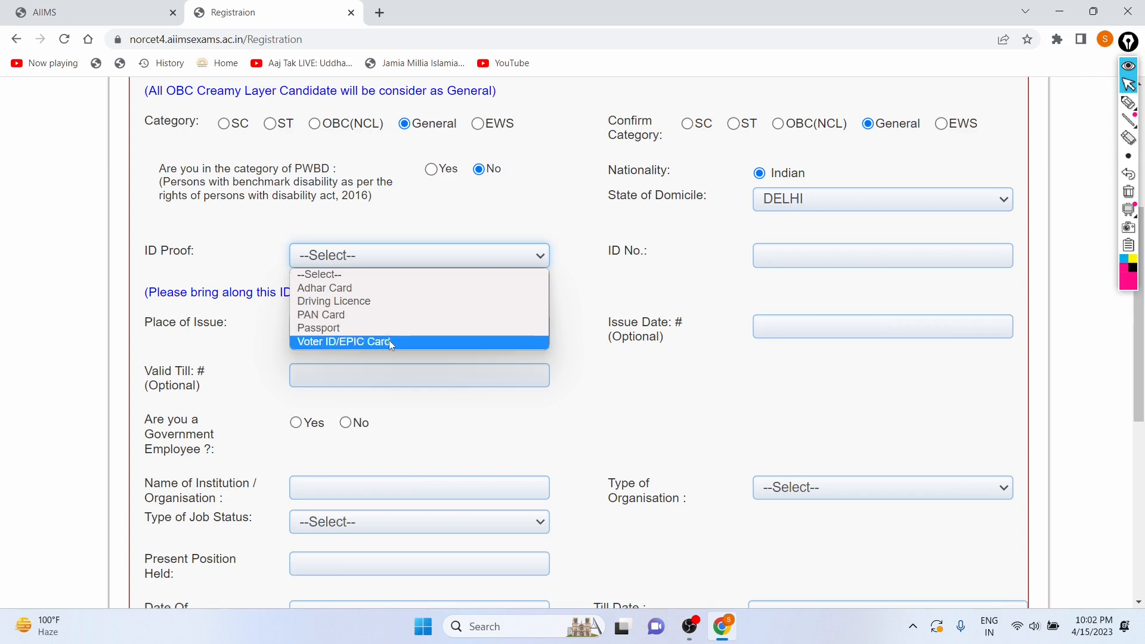
{"action": "left_click", "coordinate": [394, 288]}
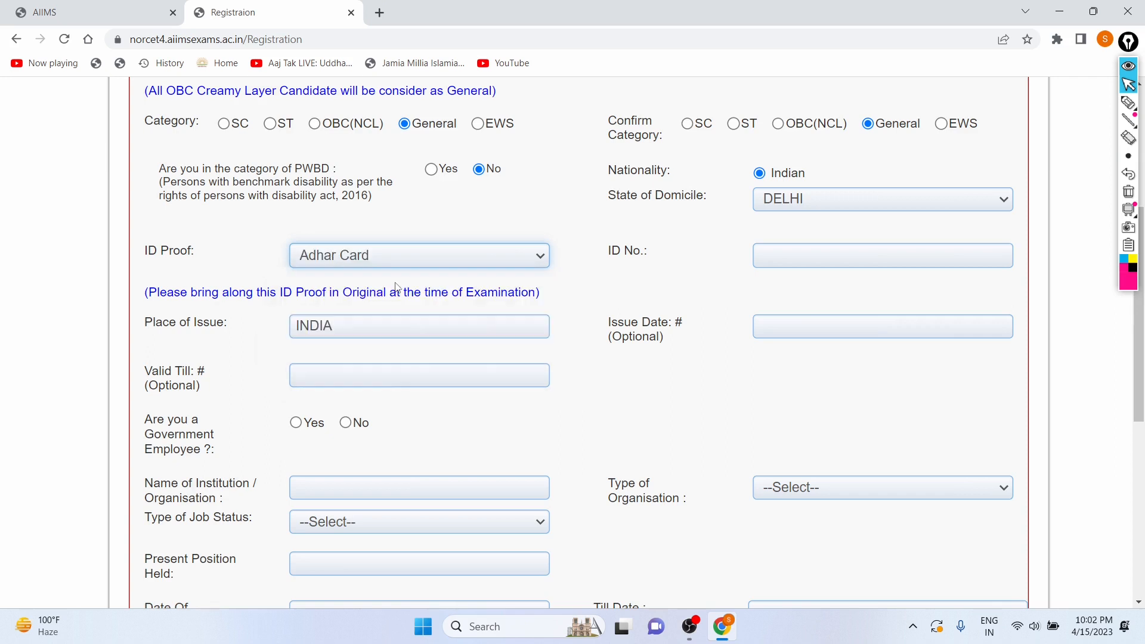
{"action": "left_click", "coordinate": [821, 255]}
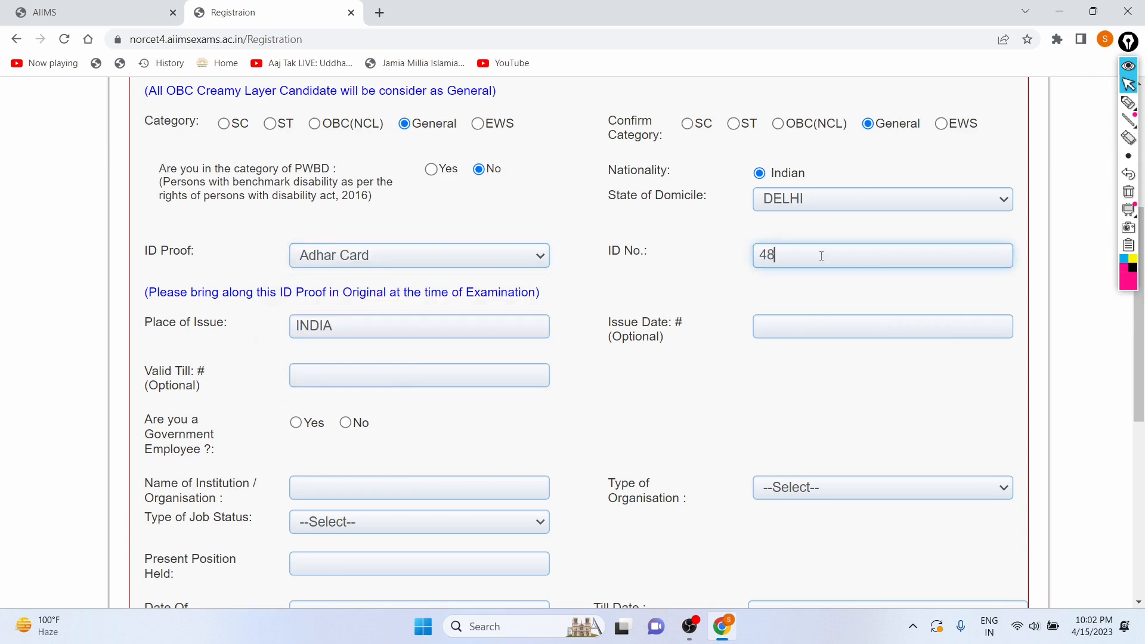
Highlight the reminder to bring the original ID proof and inspect the optional issue date calendar.
{"action": "scroll", "coordinate": [467, 319], "scroll_direction": "down", "scroll_amount": 2}
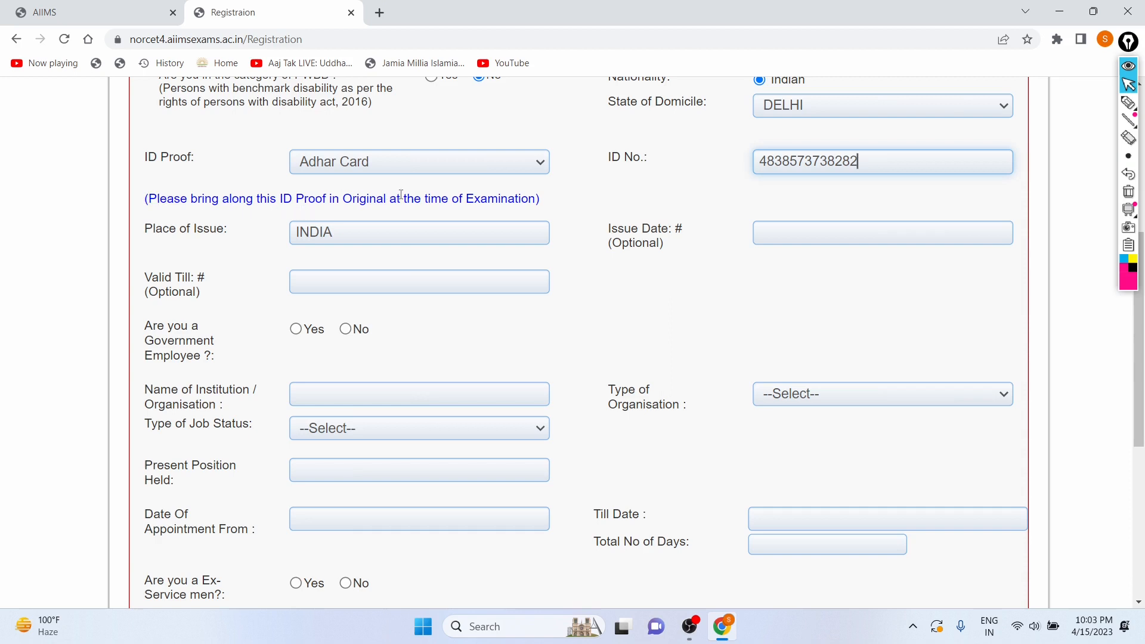
{"action": "left_click_drag", "start_coordinate": [387, 198], "coordinate": [510, 194]}
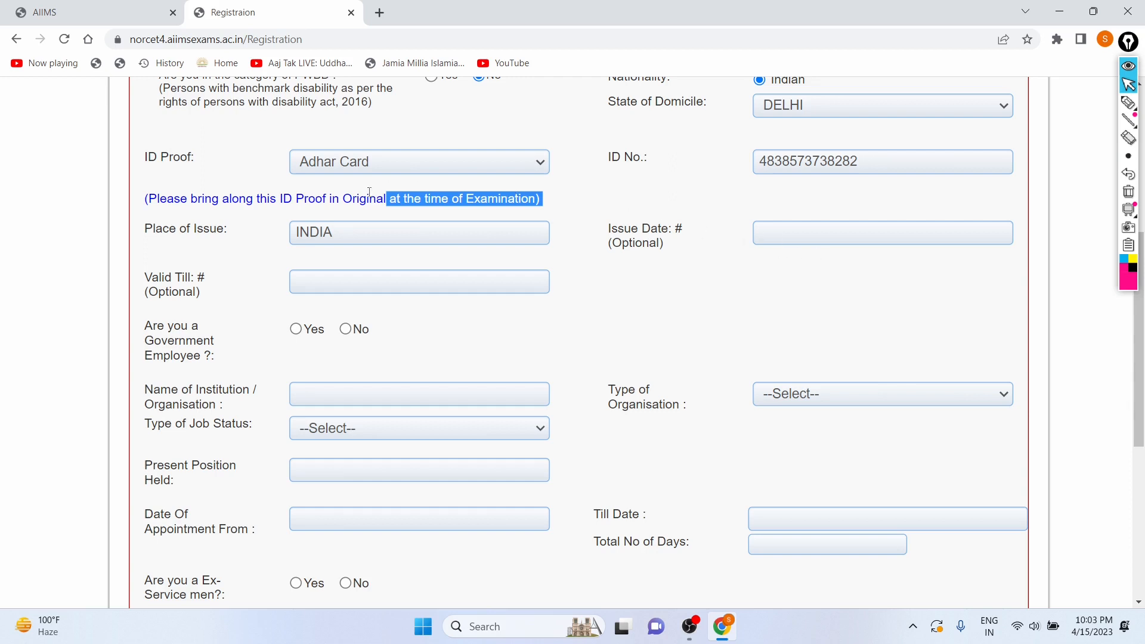
{"action": "left_click", "coordinate": [795, 229]}
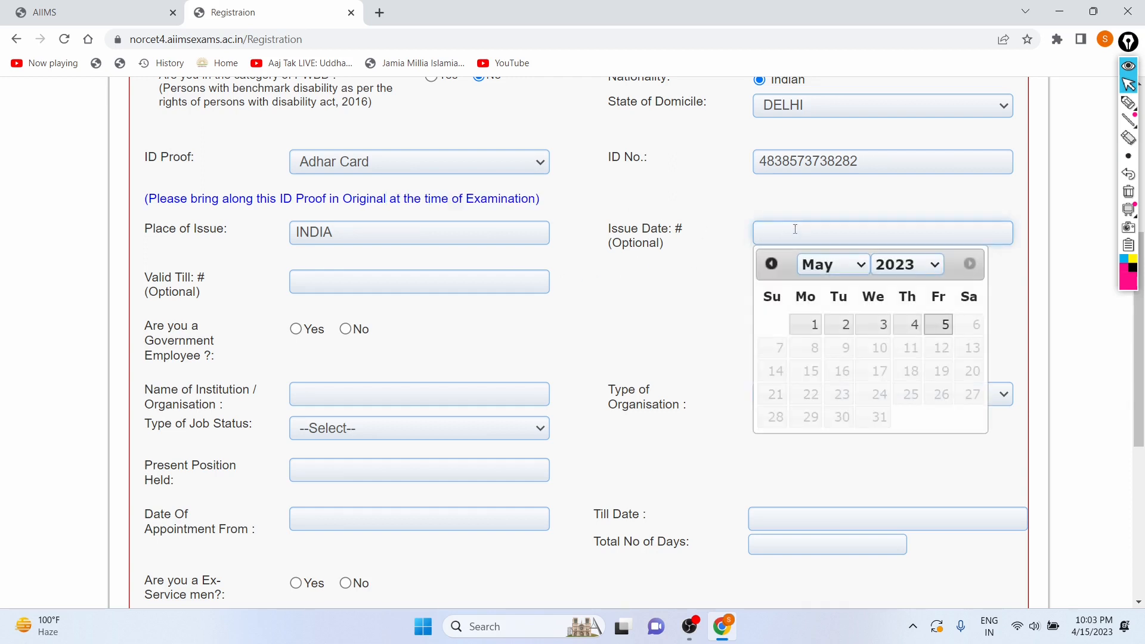
{"action": "left_click", "coordinate": [692, 345]}
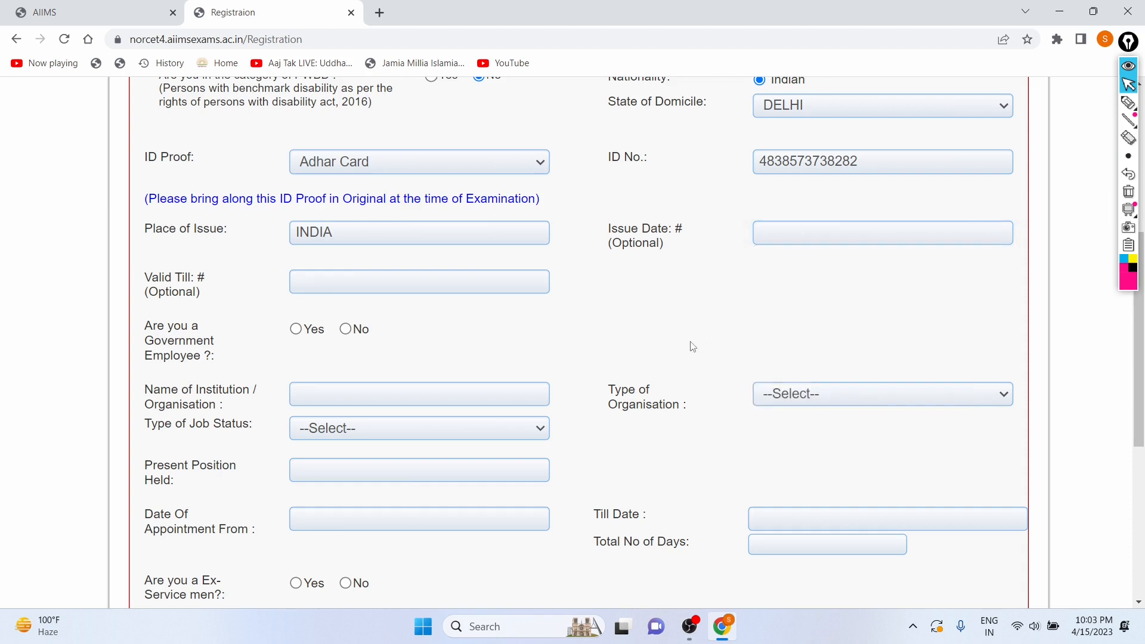
Answer No to both the Government Employee and the Ex-Service men questions.
{"action": "scroll", "coordinate": [693, 347], "scroll_direction": "down", "scroll_amount": 1}
{"action": "scroll", "coordinate": [692, 346], "scroll_direction": "down", "scroll_amount": 2}
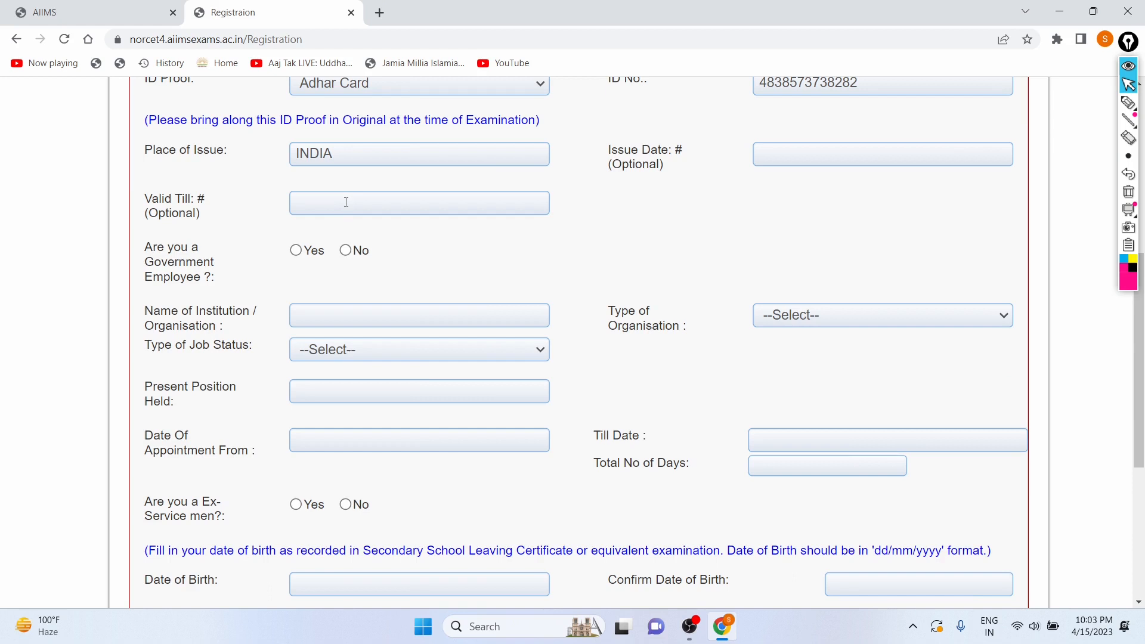
{"action": "scroll", "coordinate": [339, 286], "scroll_direction": "down", "scroll_amount": 4}
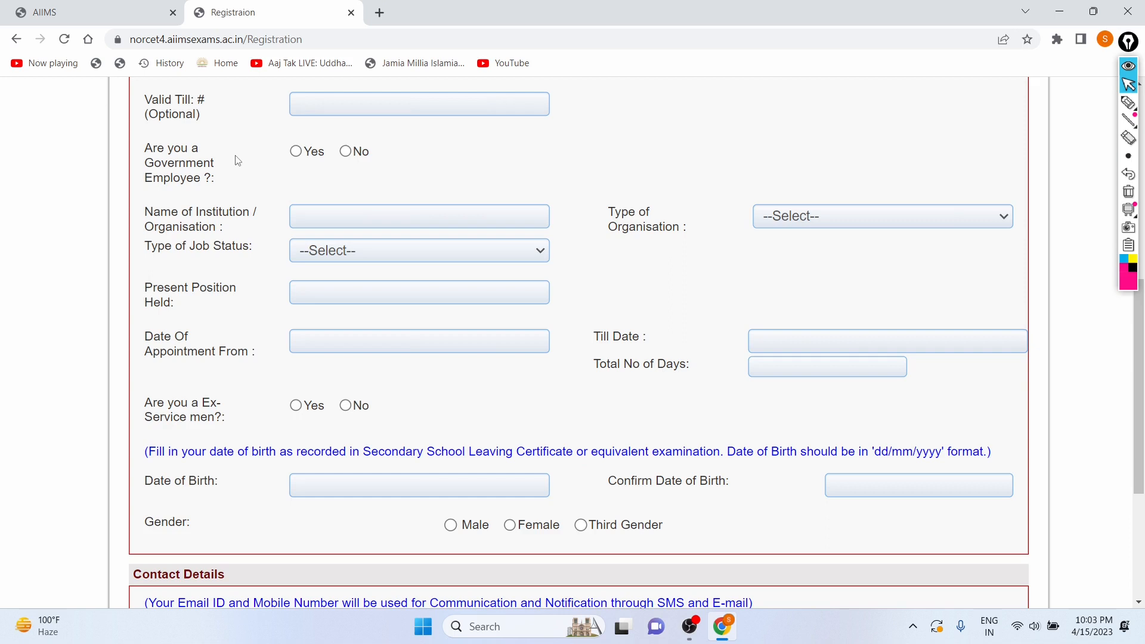
{"action": "left_click", "coordinate": [345, 153]}
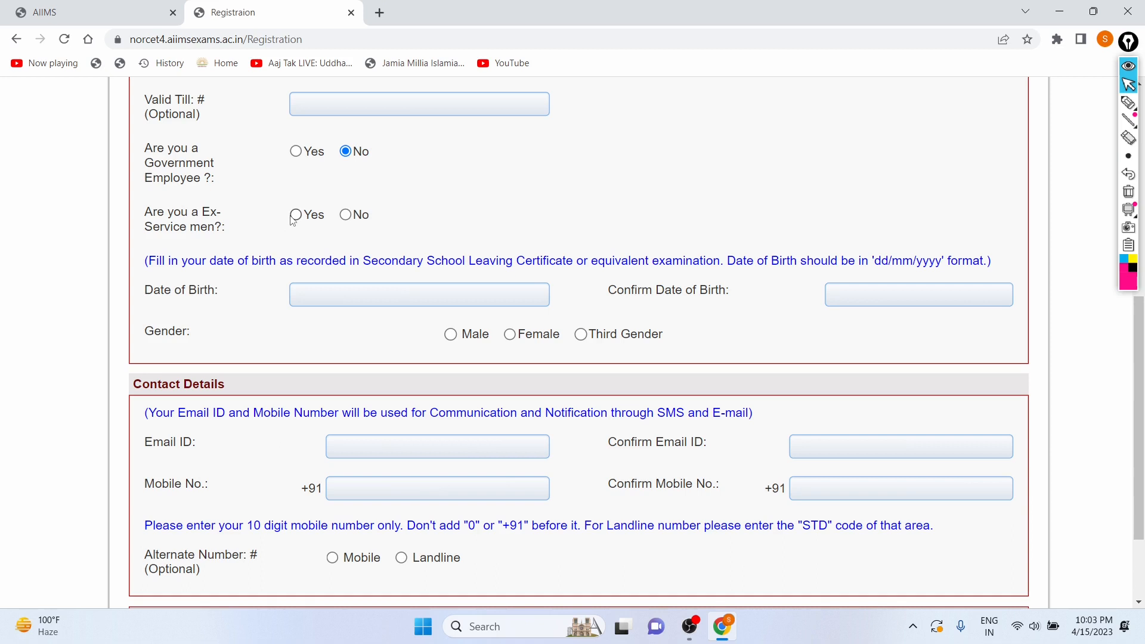
{"action": "left_click", "coordinate": [346, 215]}
{"action": "scroll", "coordinate": [250, 247], "scroll_direction": "down", "scroll_amount": 2}
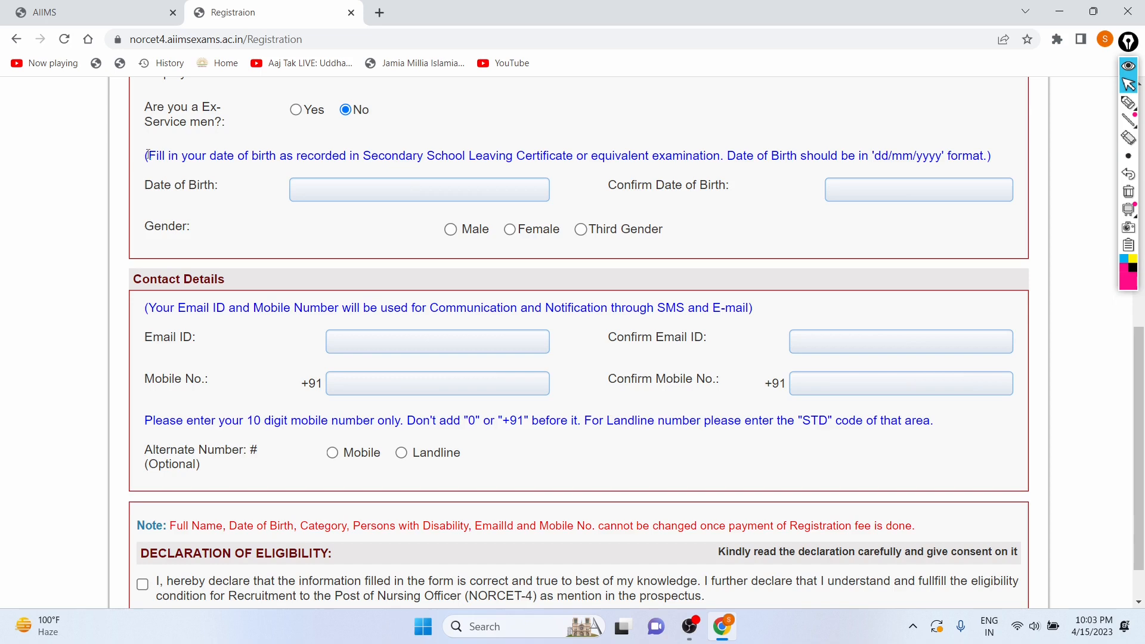
{"action": "left_click", "coordinate": [322, 188]}
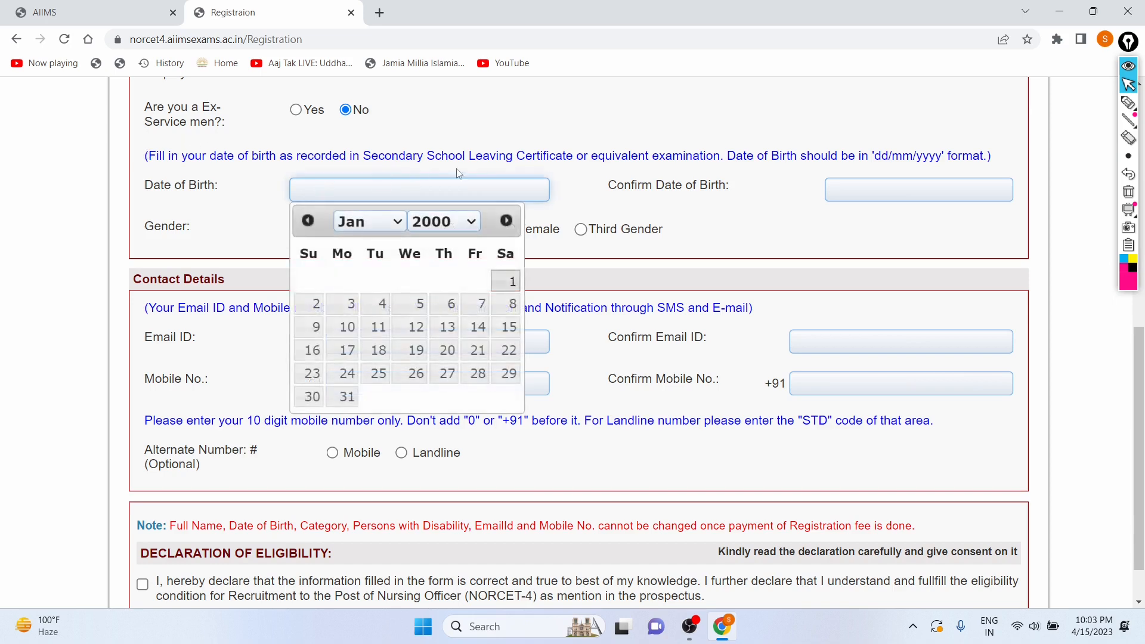
{"action": "left_click", "coordinate": [606, 206]}
{"action": "left_click", "coordinate": [870, 193]}
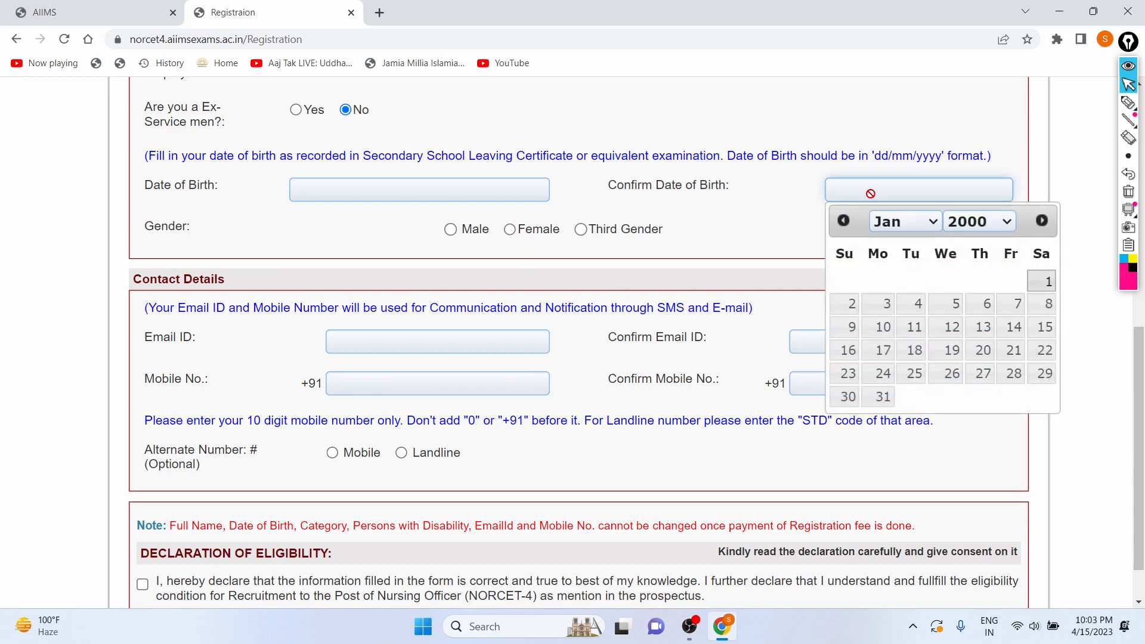
{"action": "left_click", "coordinate": [800, 216]}
Pick the candidate's date of birth from the calendar by choosing its month, year and day.
{"action": "scroll", "coordinate": [748, 216], "scroll_direction": "up", "scroll_amount": 3}
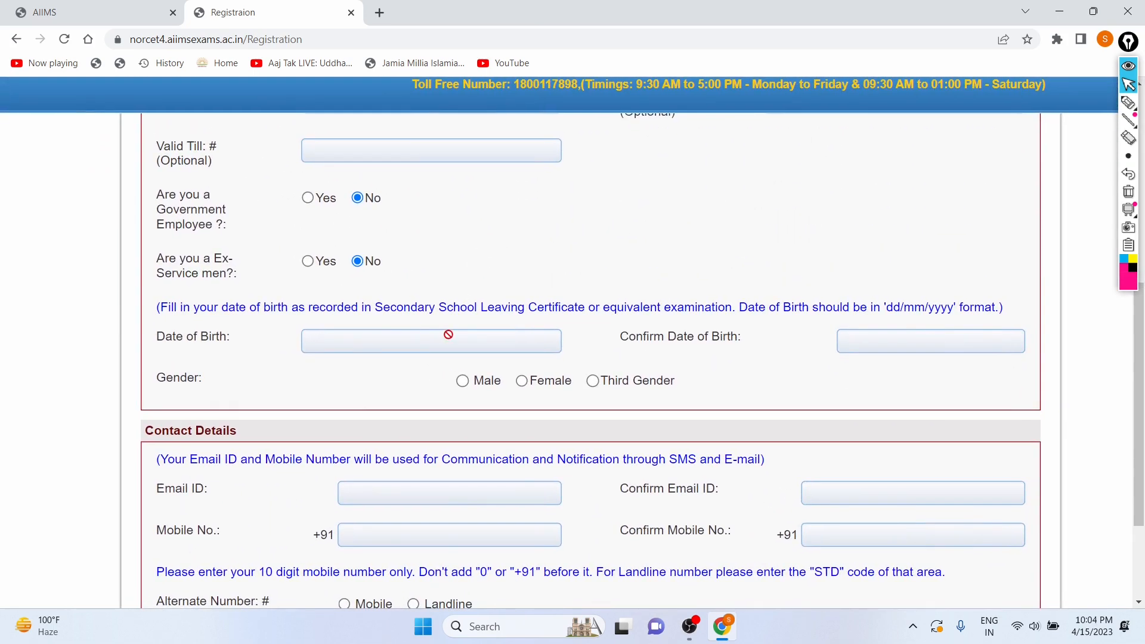
{"action": "scroll", "coordinate": [449, 334], "scroll_direction": "down", "scroll_amount": 1}
{"action": "left_click", "coordinate": [429, 282]}
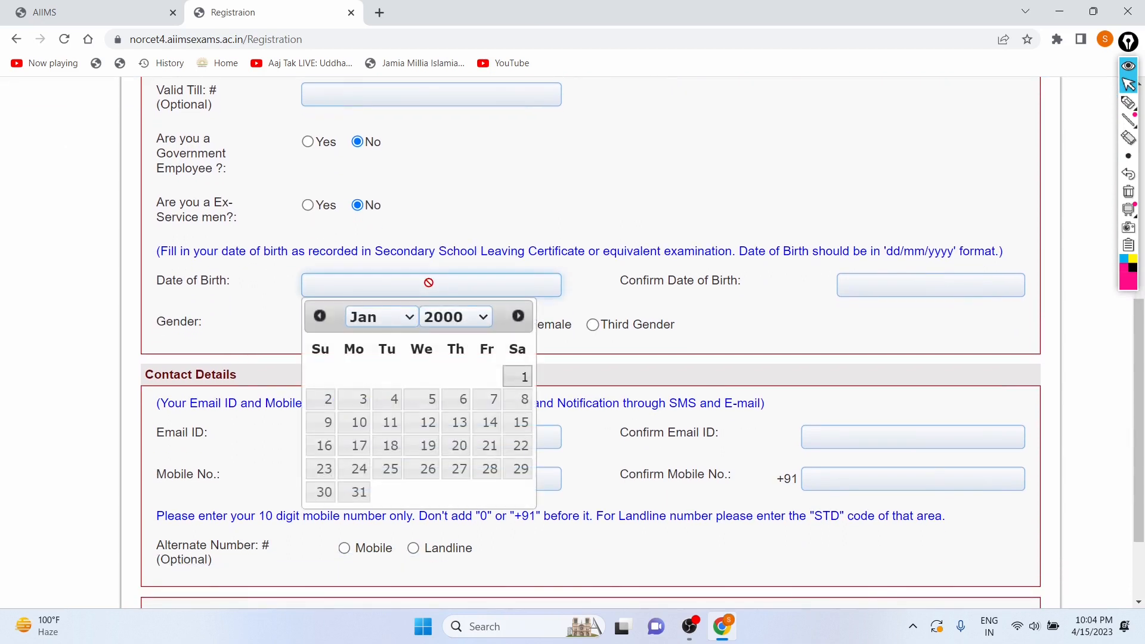
{"action": "left_click", "coordinate": [389, 314]}
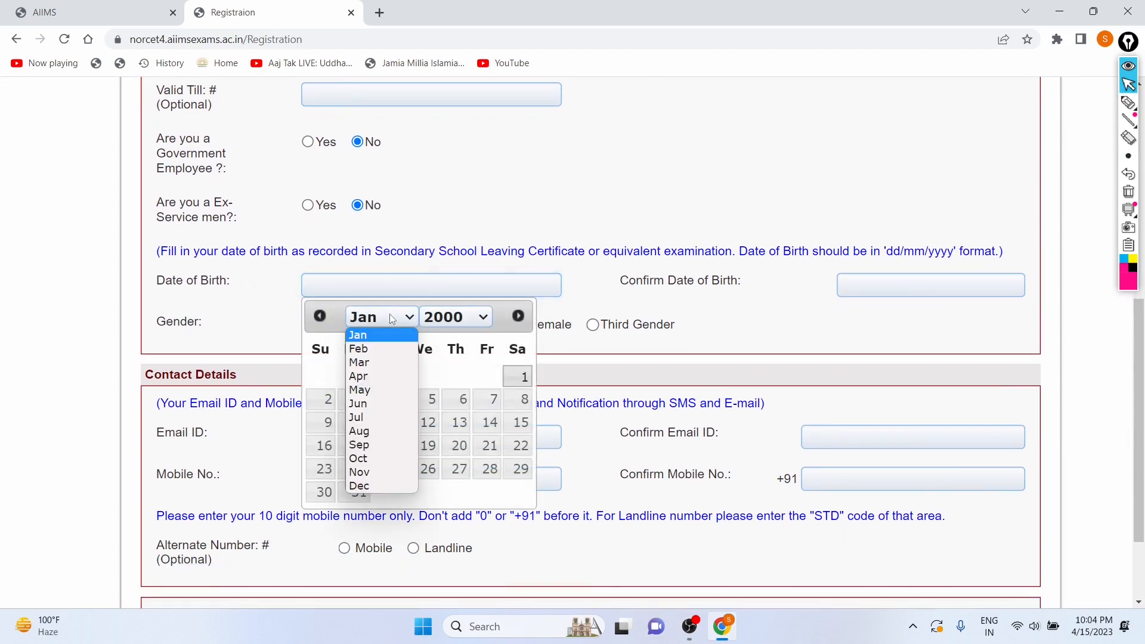
{"action": "left_click", "coordinate": [365, 460]}
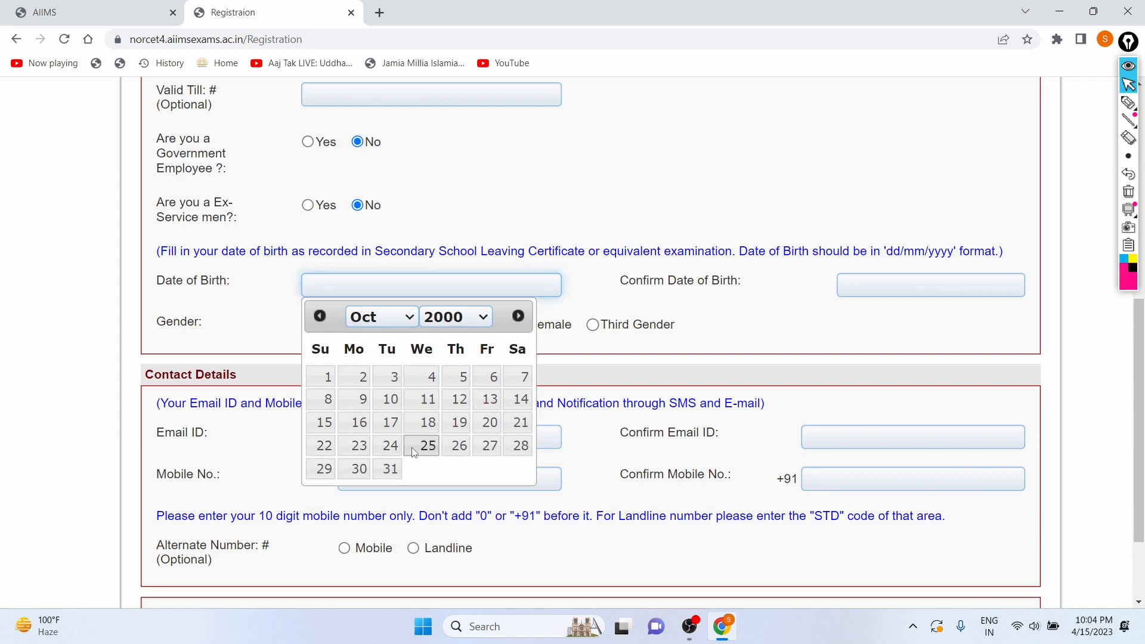
{"action": "left_click", "coordinate": [473, 321]}
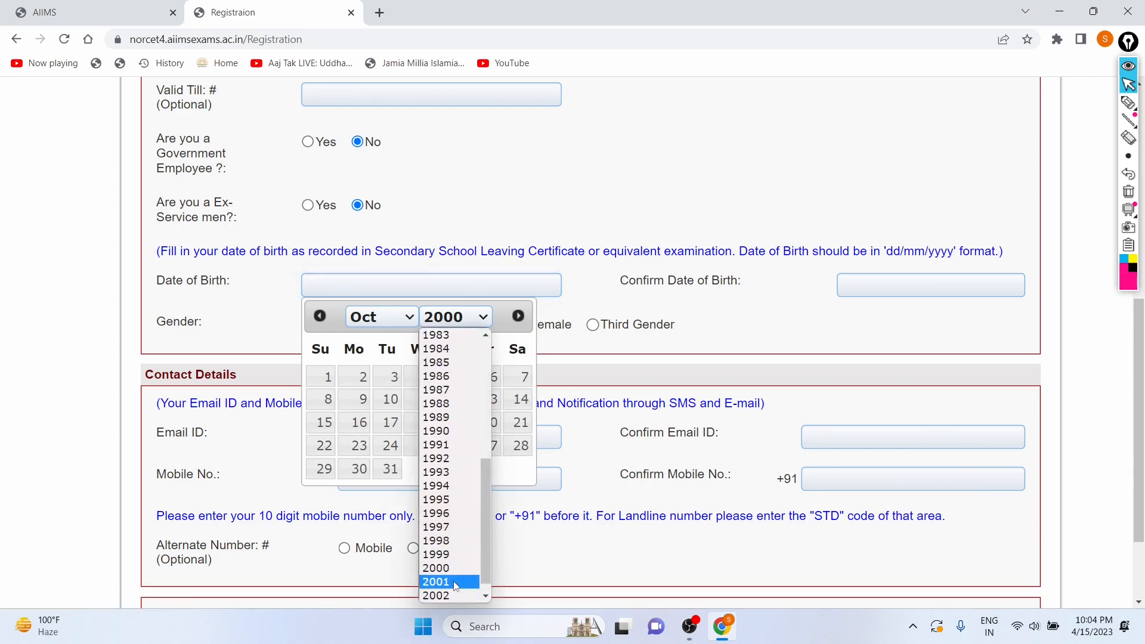
{"action": "left_click", "coordinate": [453, 581]}
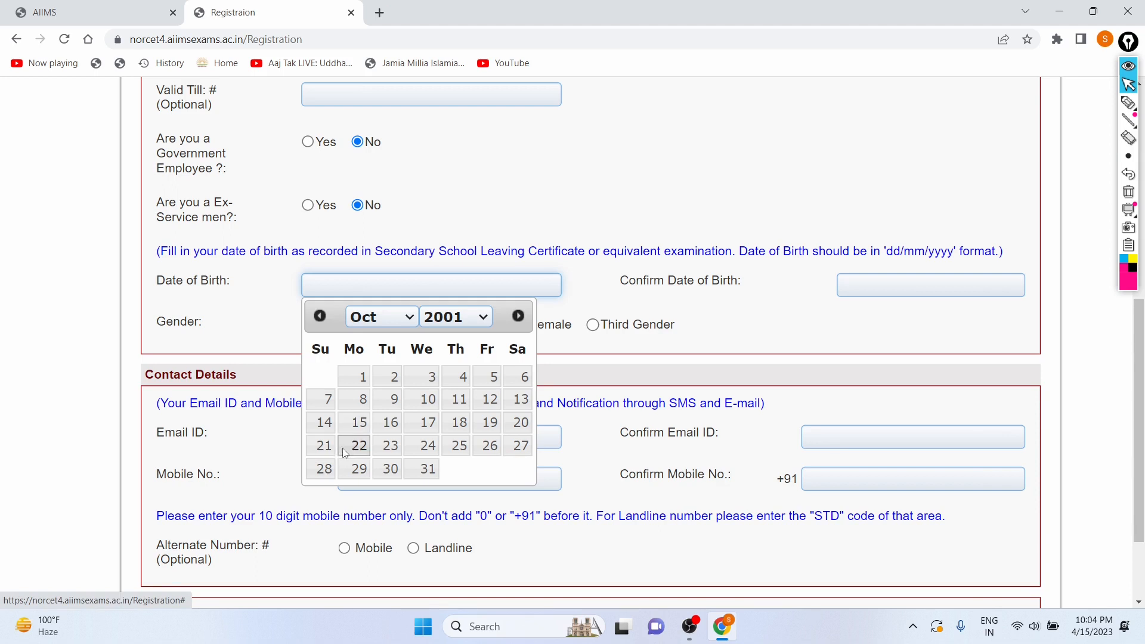
{"action": "left_click", "coordinate": [322, 468]}
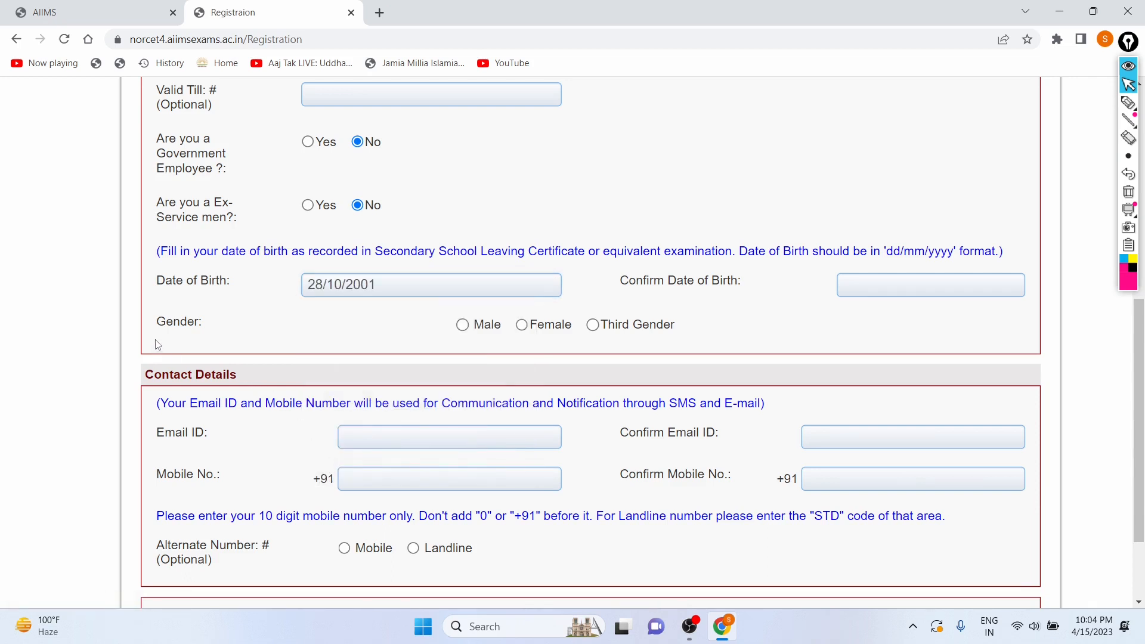
Select Male as the gender.
{"action": "left_click", "coordinate": [463, 326]}
{"action": "scroll", "coordinate": [387, 331], "scroll_direction": "down", "scroll_amount": 2}
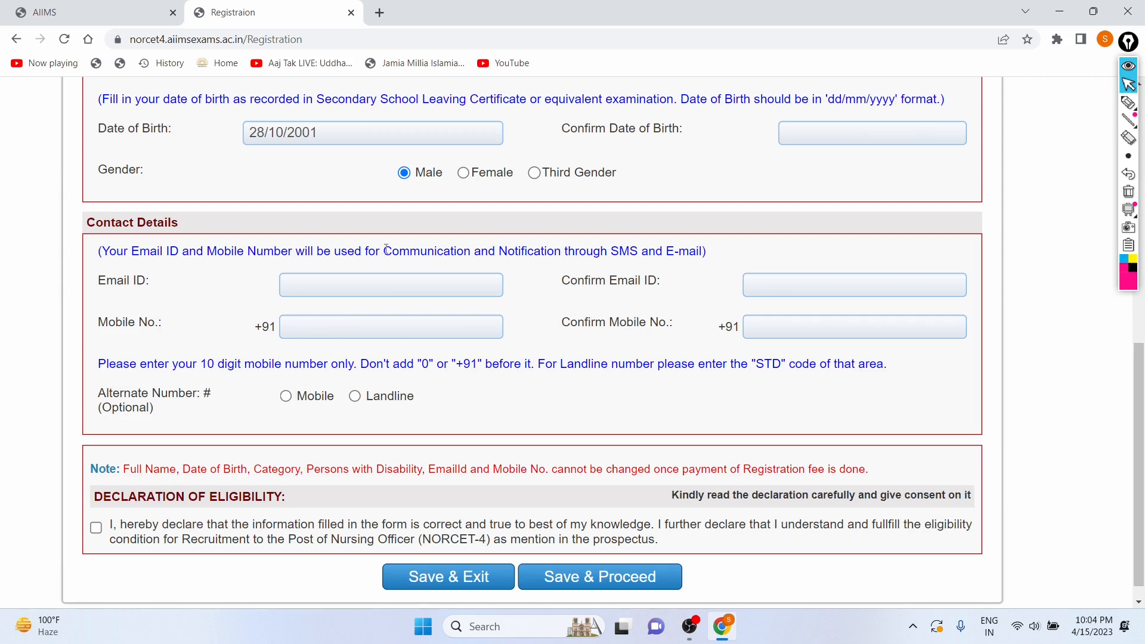
Enter the candidate's e-mail address in the Email ID field of the Contact Details section.
{"action": "left_click", "coordinate": [310, 288]}
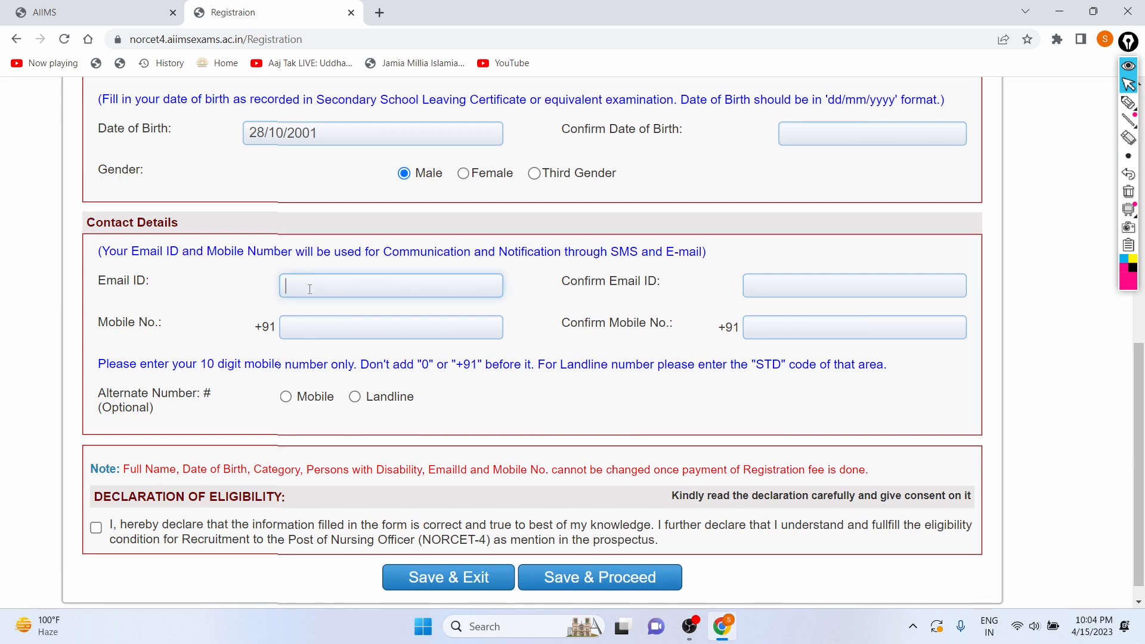
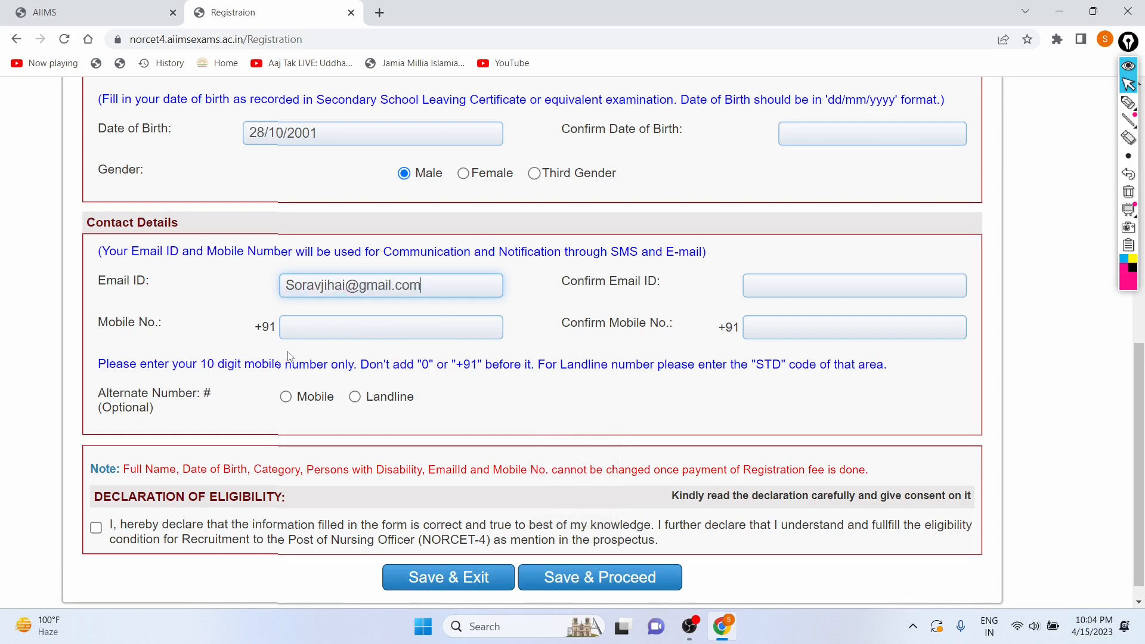
Re-enter the same e-mail address in the Confirm Email ID field.
{"action": "left_click", "coordinate": [301, 337]}
{"action": "left_click", "coordinate": [766, 287]}
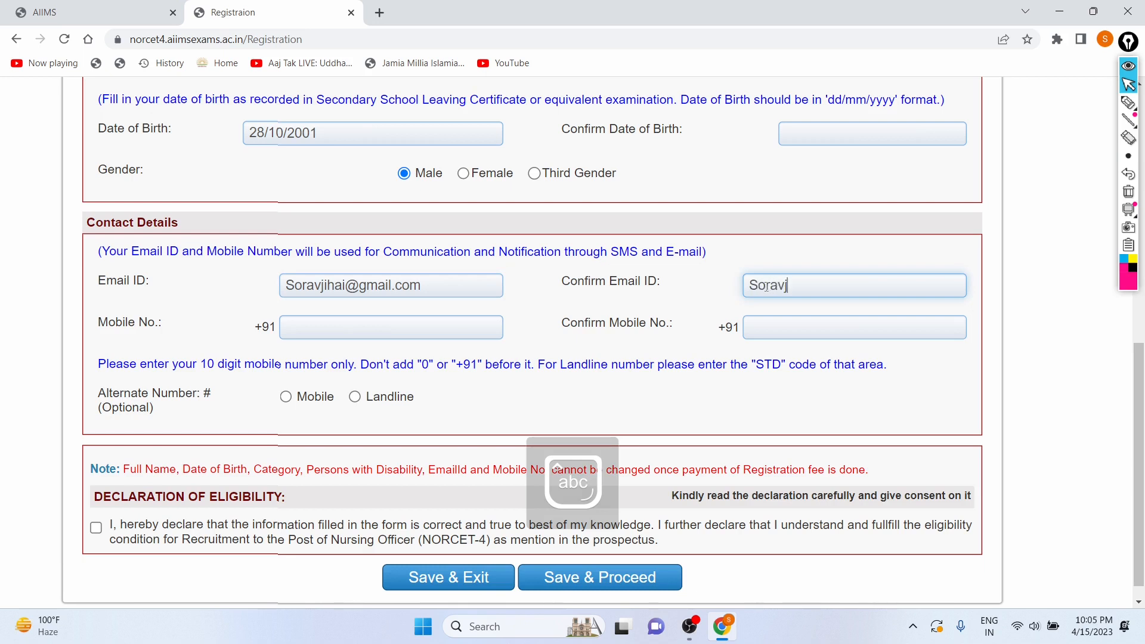
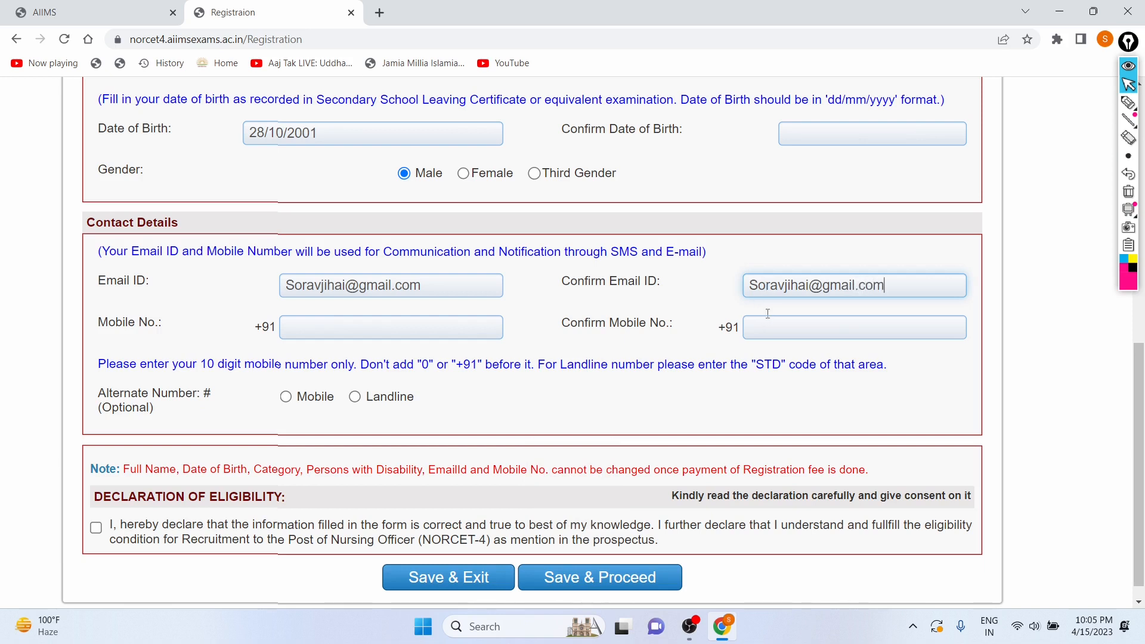
Enter the candidate's 10-digit mobile number in the Mobile No. field without any prefix.
{"action": "left_click", "coordinate": [400, 325]}
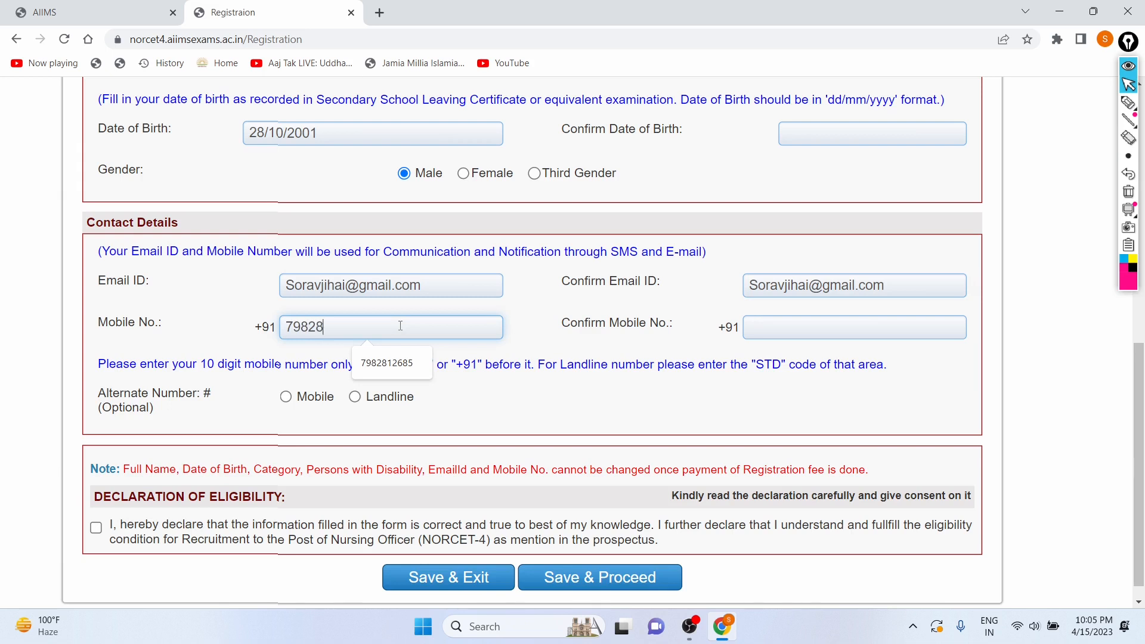
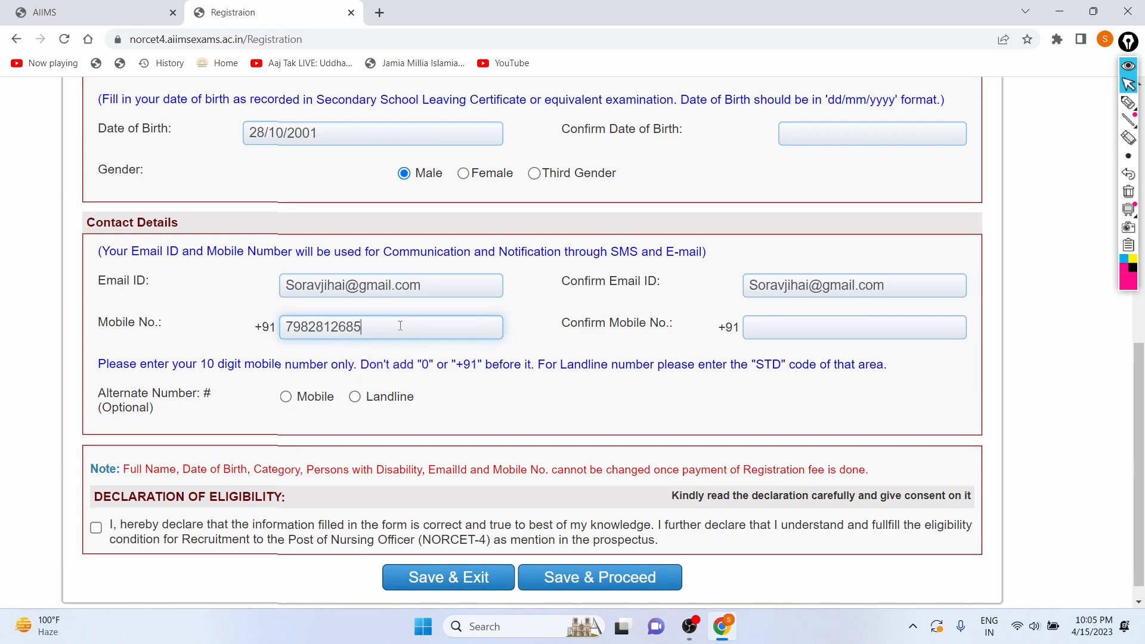
Re-enter the same mobile number in the Confirm Mobile No. field.
{"action": "left_click", "coordinate": [789, 323]}
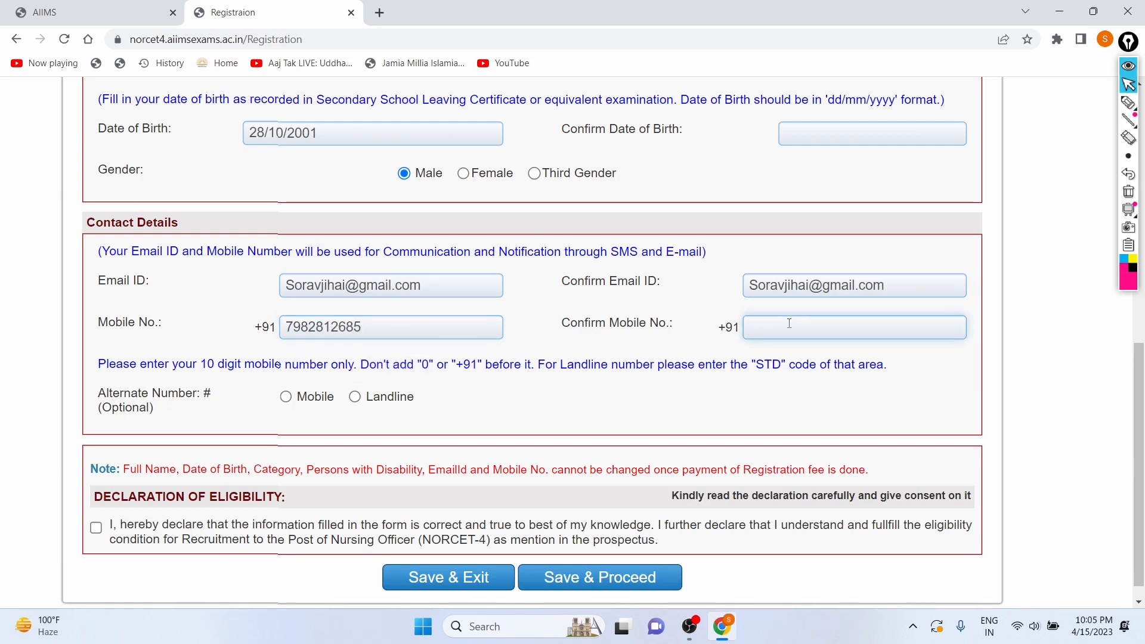
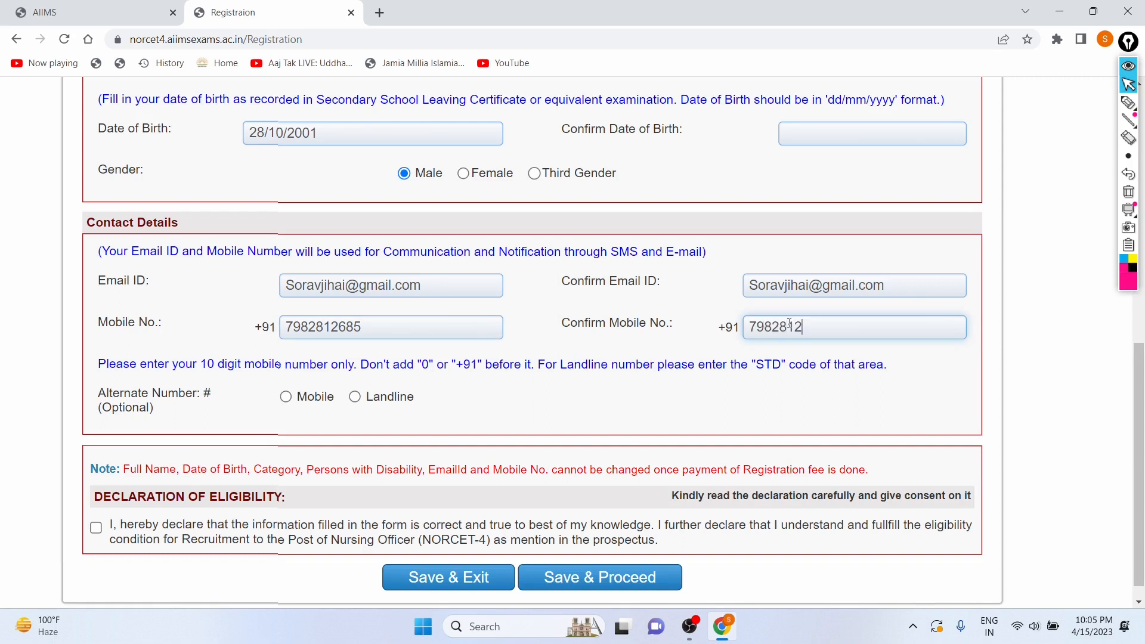
Fill Confirm Date of Birth by picking the same month, year and day from the calendar.
{"action": "scroll", "coordinate": [437, 253], "scroll_direction": "up", "scroll_amount": 1}
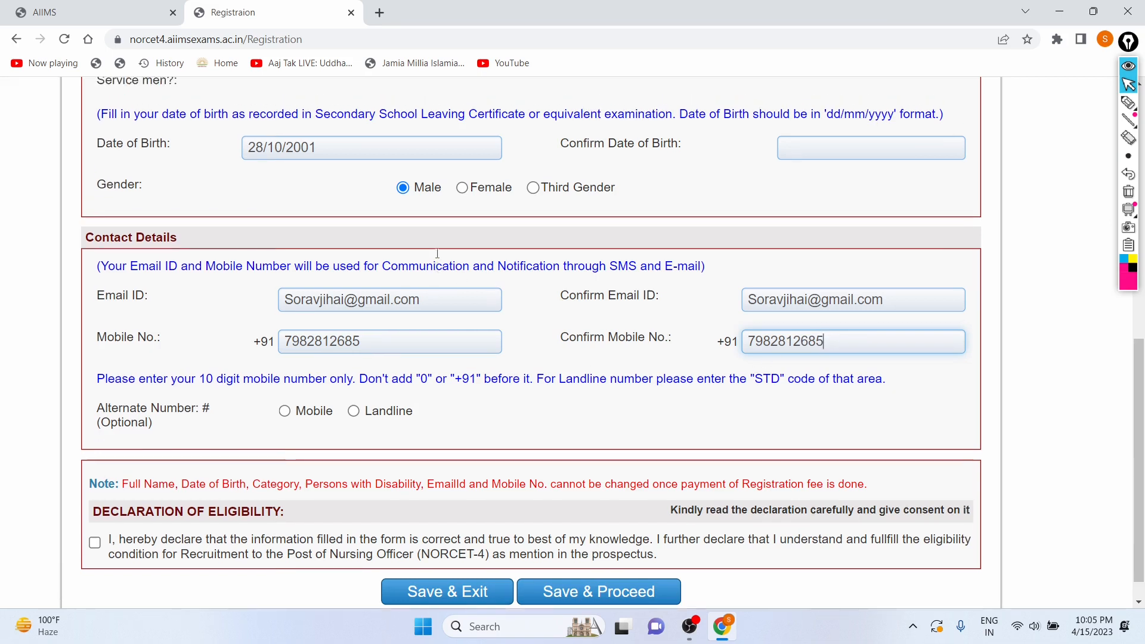
{"action": "scroll", "coordinate": [437, 253], "scroll_direction": "up", "scroll_amount": 3}
{"action": "scroll", "coordinate": [439, 255], "scroll_direction": "down", "scroll_amount": 1}
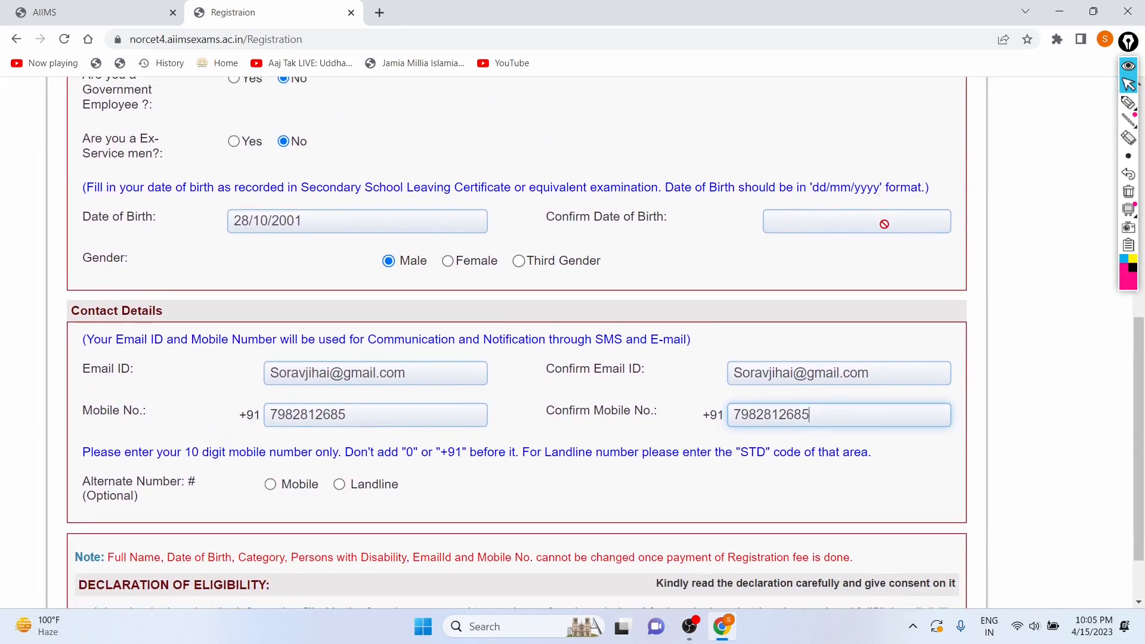
{"action": "left_click", "coordinate": [884, 224]}
{"action": "left_click", "coordinate": [869, 255]}
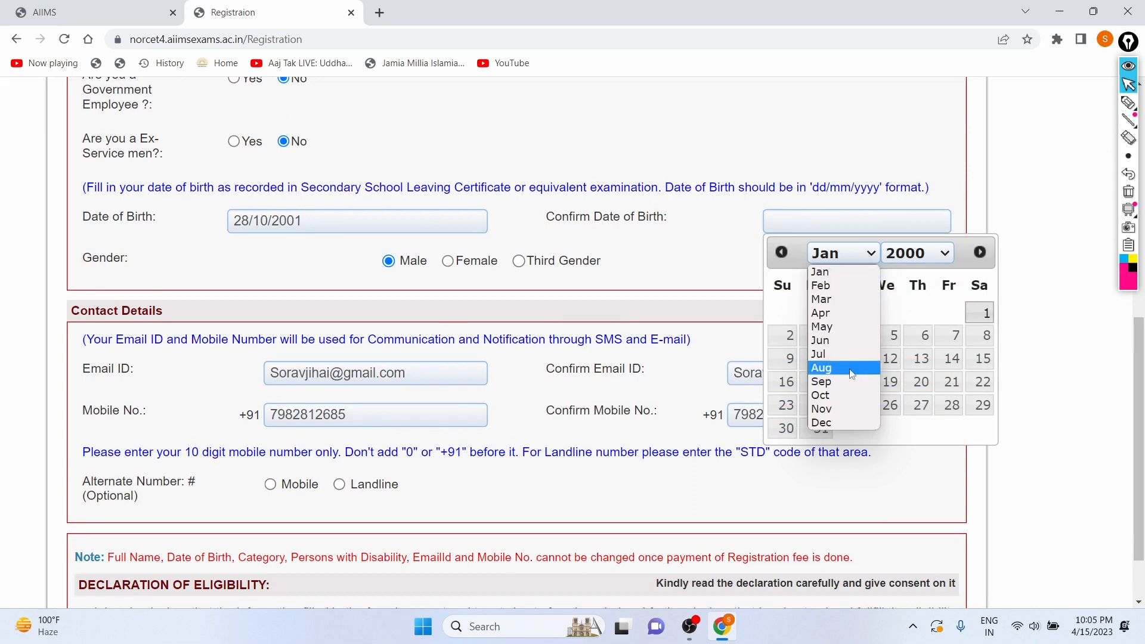
{"action": "left_click", "coordinate": [839, 394]}
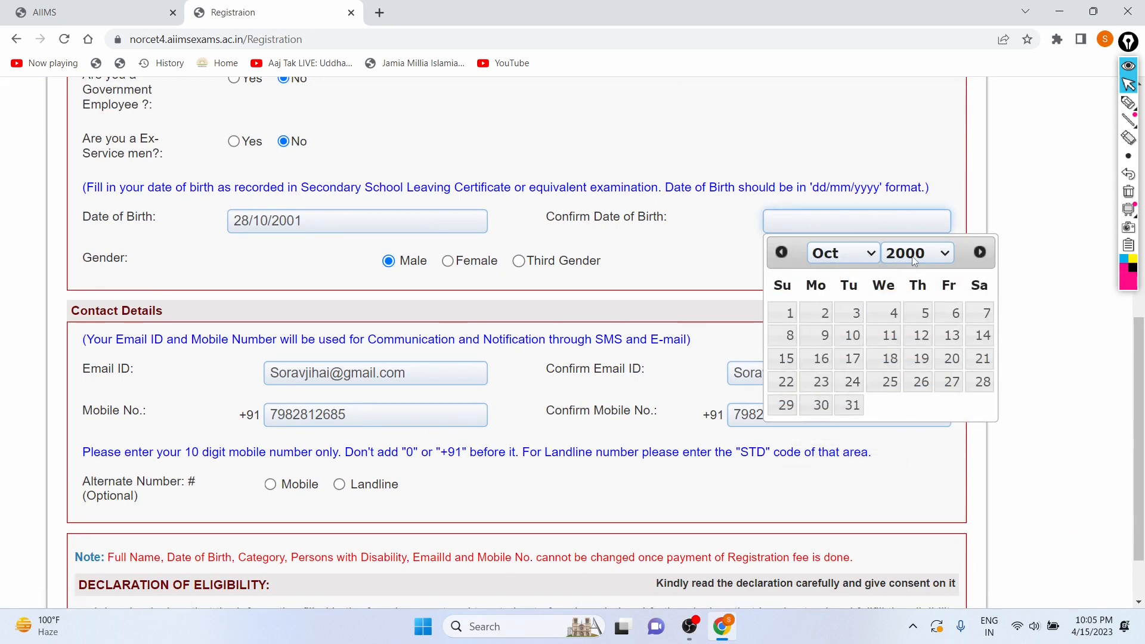
{"action": "left_click", "coordinate": [915, 254]}
{"action": "scroll", "coordinate": [898, 417], "scroll_direction": "down", "scroll_amount": 1}
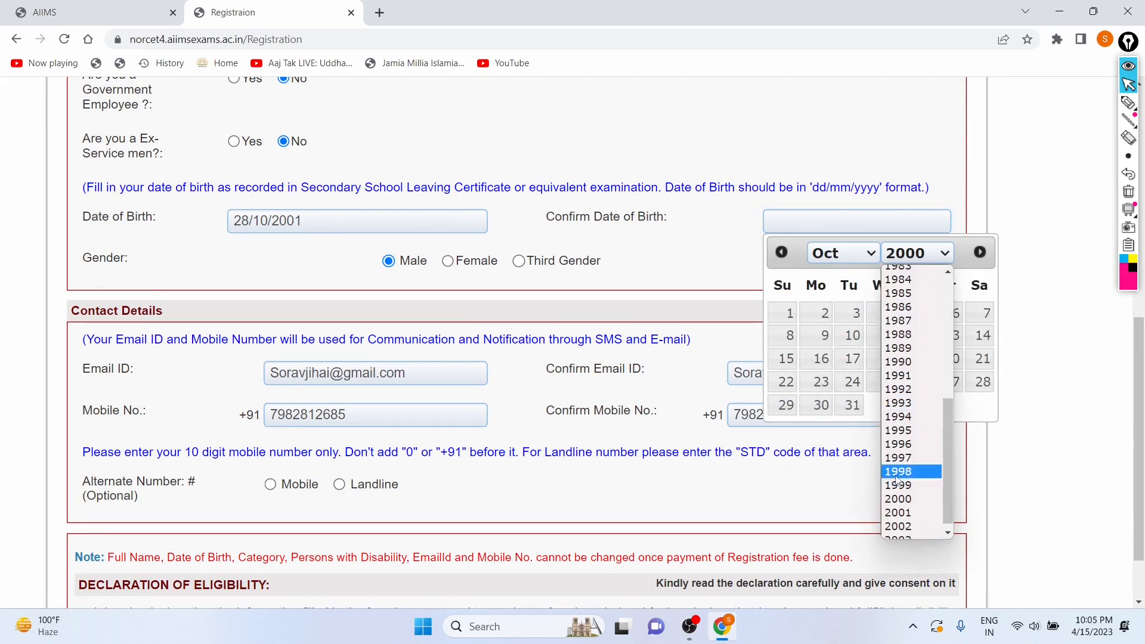
{"action": "left_click", "coordinate": [898, 513]}
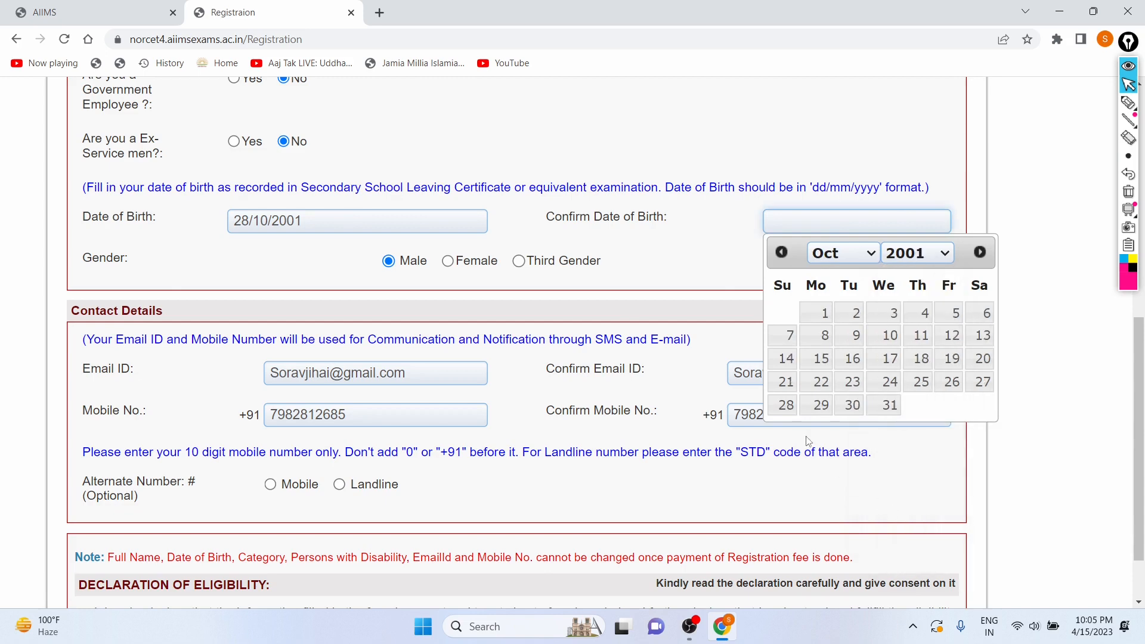
{"action": "left_click", "coordinate": [786, 411]}
Scroll through the form to review the filled personal and contact details.
{"action": "scroll", "coordinate": [694, 259], "scroll_direction": "down", "scroll_amount": 2}
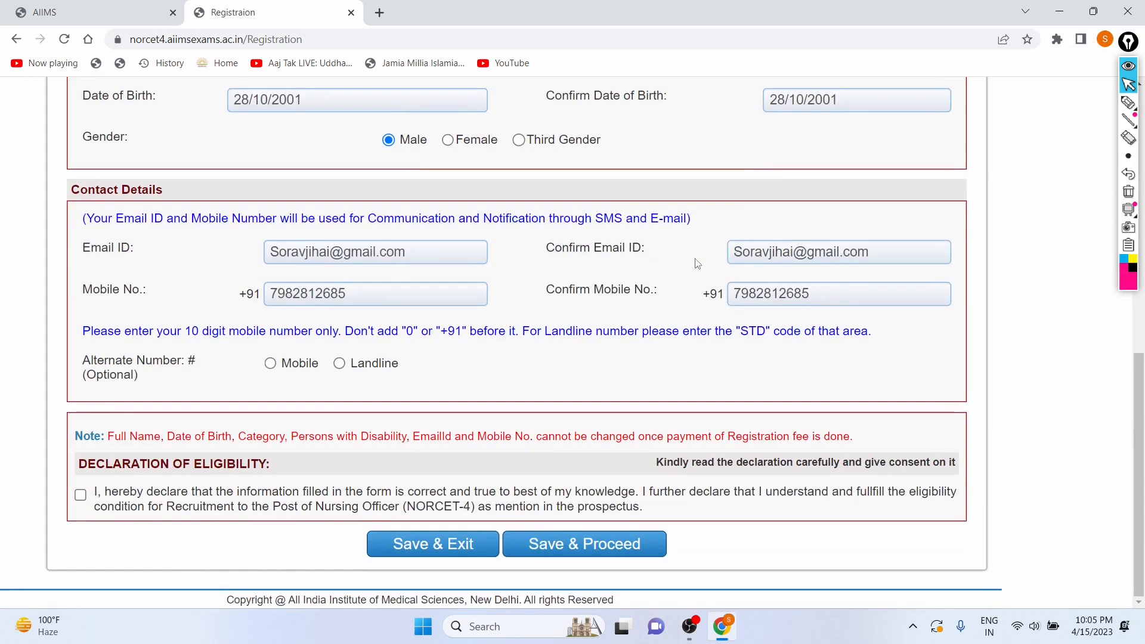
{"action": "scroll", "coordinate": [694, 259], "scroll_direction": "right", "scroll_amount": 1}
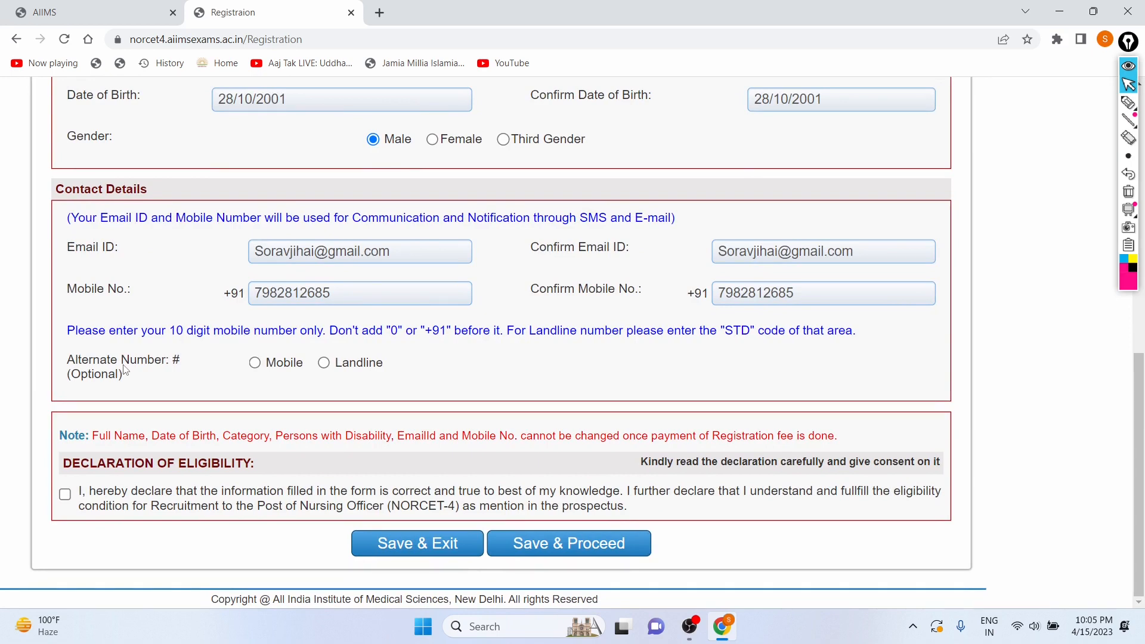
{"action": "scroll", "coordinate": [310, 197], "scroll_direction": "up", "scroll_amount": 12}
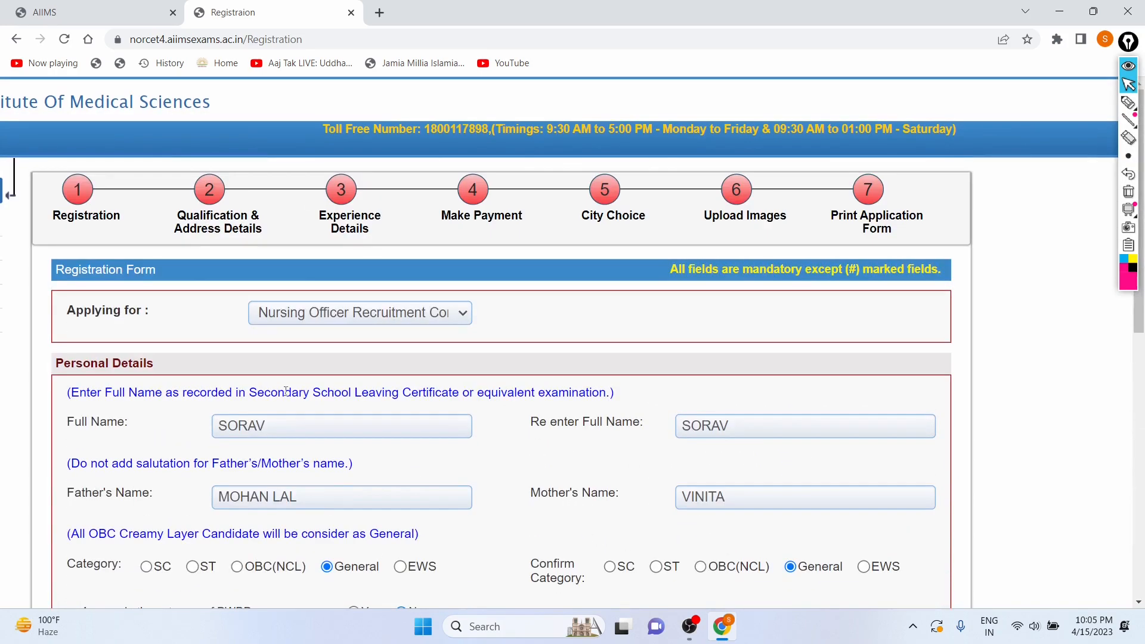
{"action": "scroll", "coordinate": [293, 316], "scroll_direction": "down", "scroll_amount": 6}
{"action": "scroll", "coordinate": [336, 375], "scroll_direction": "down", "scroll_amount": 1}
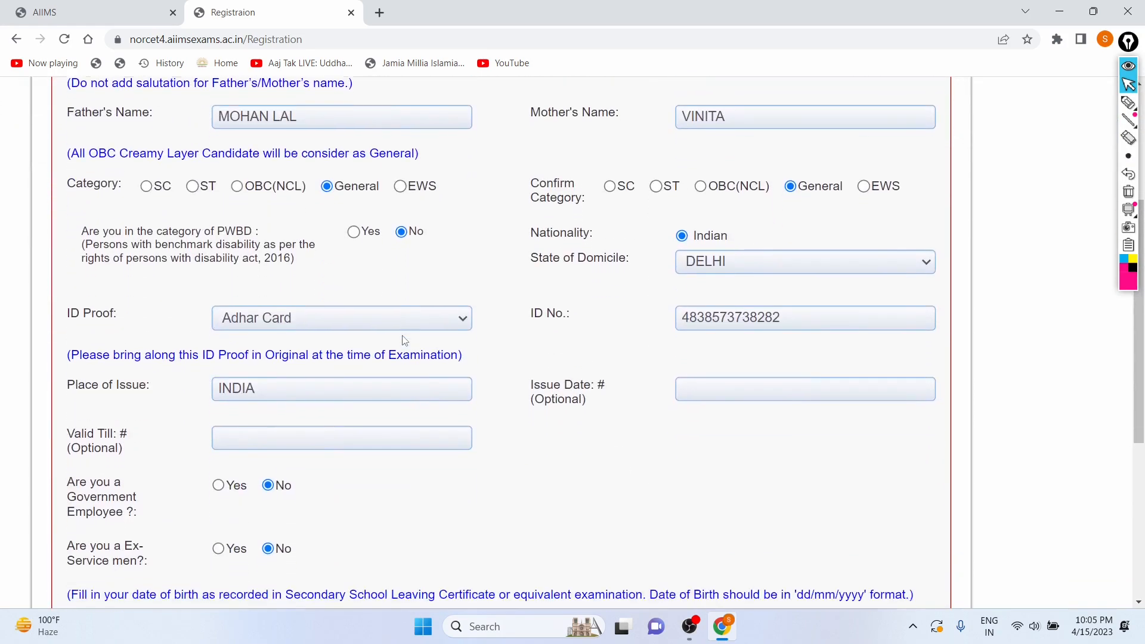
{"action": "scroll", "coordinate": [222, 241], "scroll_direction": "up", "scroll_amount": 6}
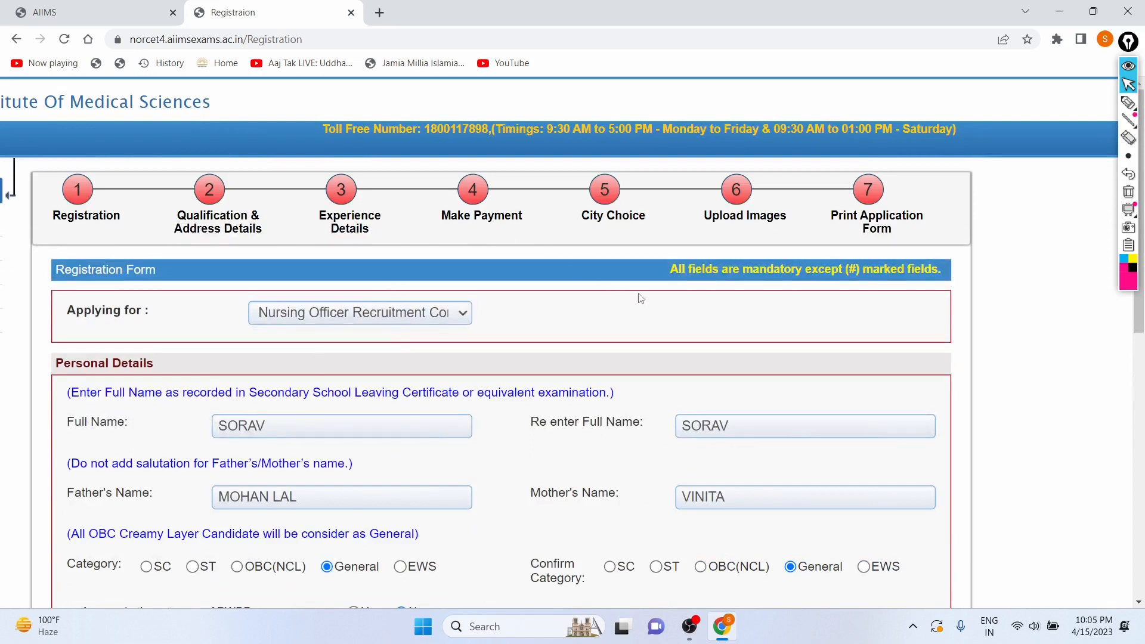
Highlight the note that all fields are mandatory except those marked (#).
{"action": "left_click_drag", "start_coordinate": [667, 273], "coordinate": [857, 272]}
{"action": "left_click", "coordinate": [825, 290]}
{"action": "left_click_drag", "start_coordinate": [857, 271], "coordinate": [841, 267]}
{"action": "scroll", "coordinate": [838, 292], "scroll_direction": "up", "scroll_amount": 3}
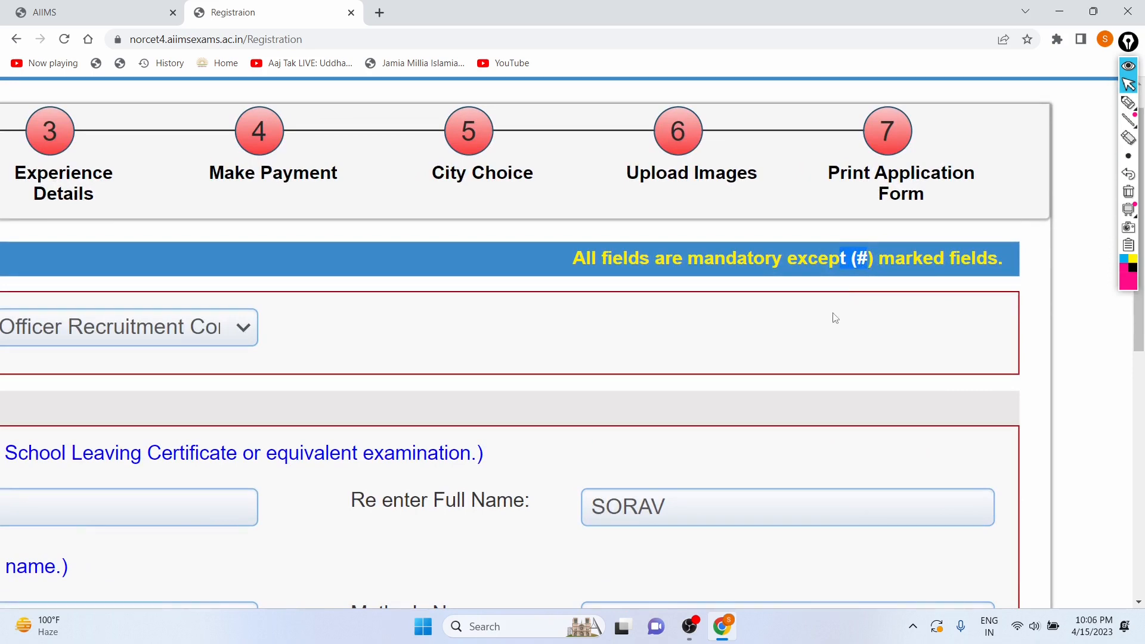
Review the completed ID, date of birth, gender and contact fields down to the eligibility declaration.
{"action": "scroll", "coordinate": [832, 313], "scroll_direction": "down", "scroll_amount": 2}
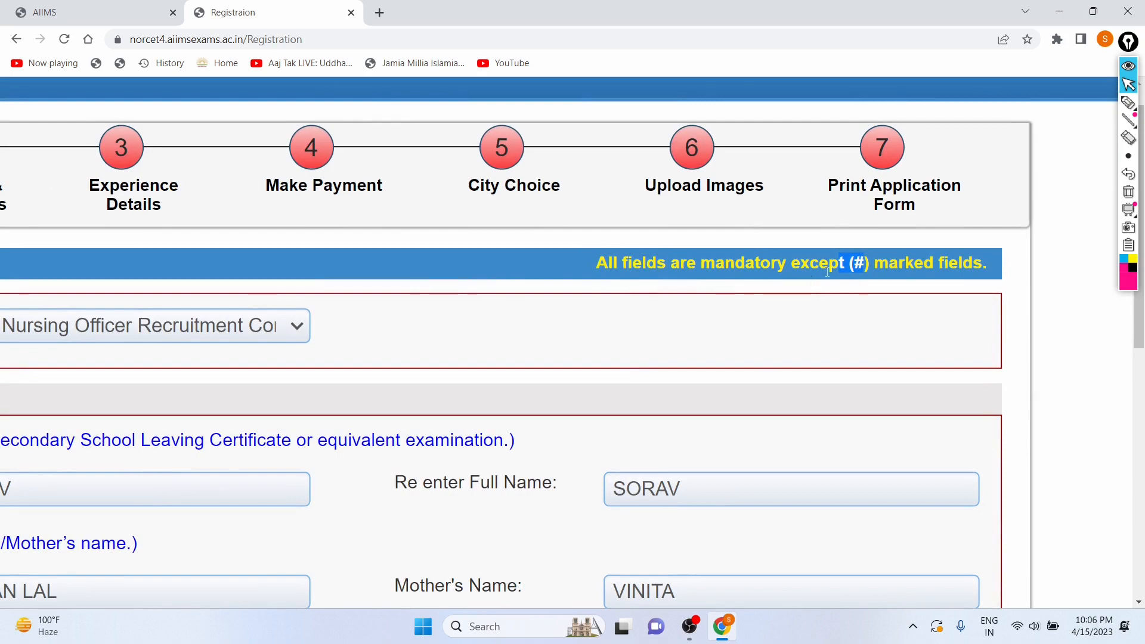
{"action": "scroll", "coordinate": [889, 315], "scroll_direction": "down", "scroll_amount": 5}
{"action": "scroll", "coordinate": [891, 316], "scroll_direction": "down", "scroll_amount": 3}
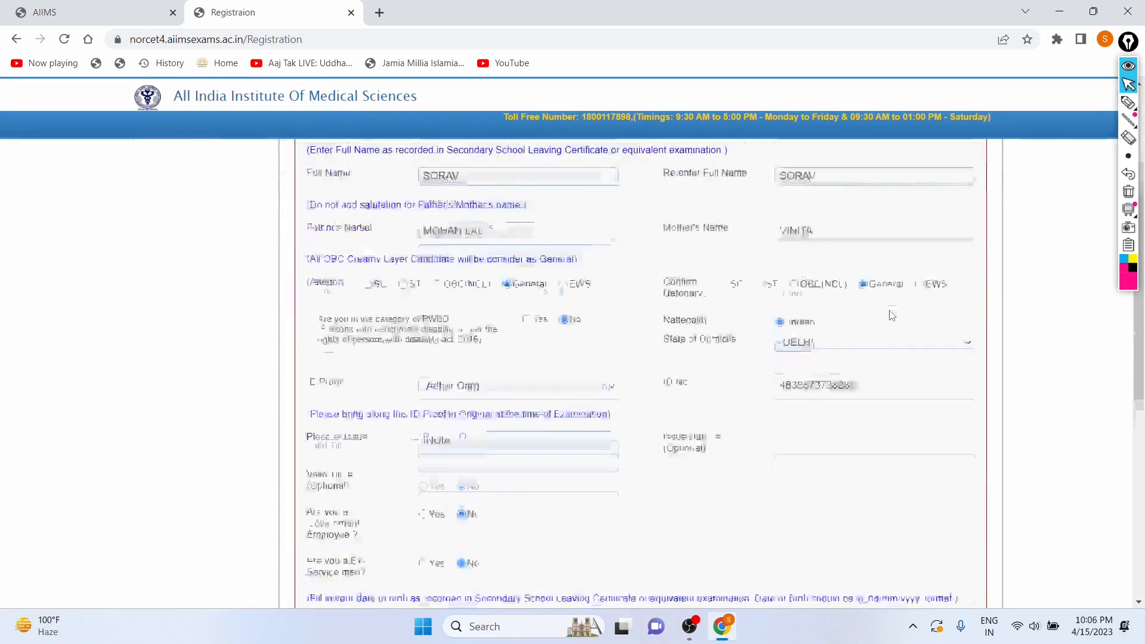
{"action": "scroll", "coordinate": [892, 316], "scroll_direction": "down", "scroll_amount": 2}
{"action": "scroll", "coordinate": [891, 311], "scroll_direction": "up", "scroll_amount": 4}
{"action": "scroll", "coordinate": [890, 311], "scroll_direction": "left", "scroll_amount": 3}
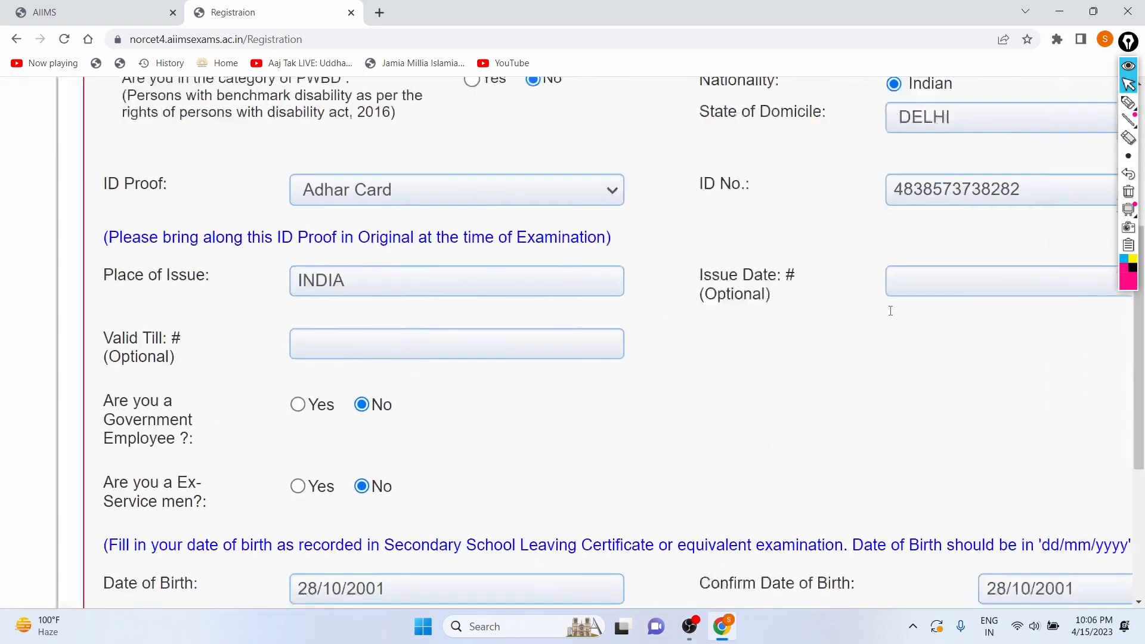
{"action": "scroll", "coordinate": [890, 310], "scroll_direction": "left", "scroll_amount": 2}
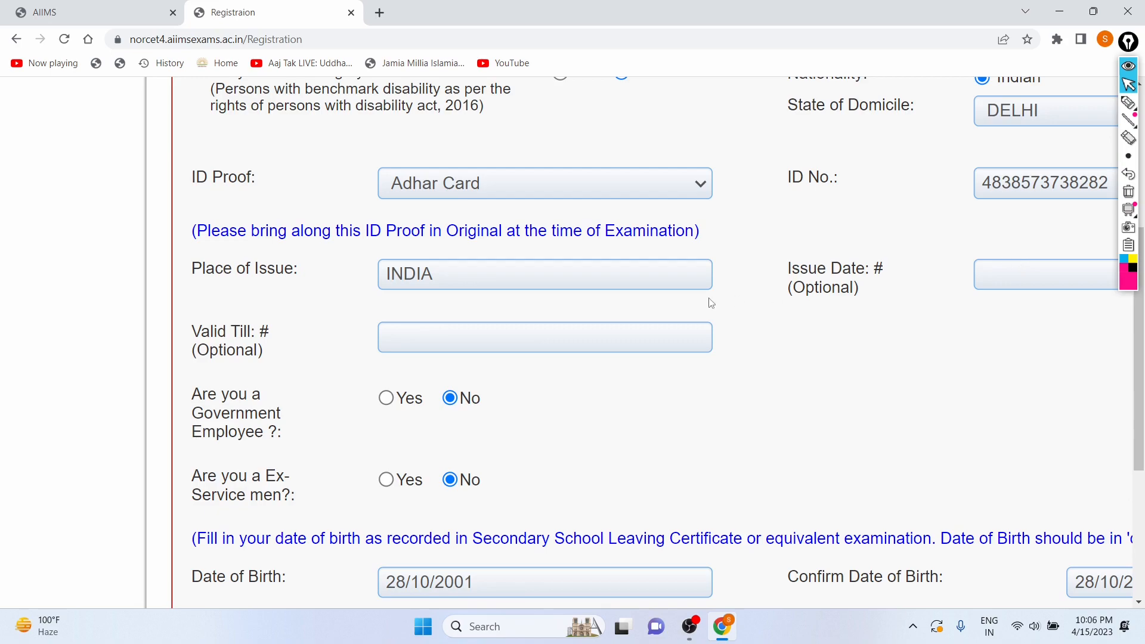
{"action": "scroll", "coordinate": [711, 303], "scroll_direction": "down", "scroll_amount": 3}
{"action": "scroll", "coordinate": [710, 303], "scroll_direction": "down", "scroll_amount": 2}
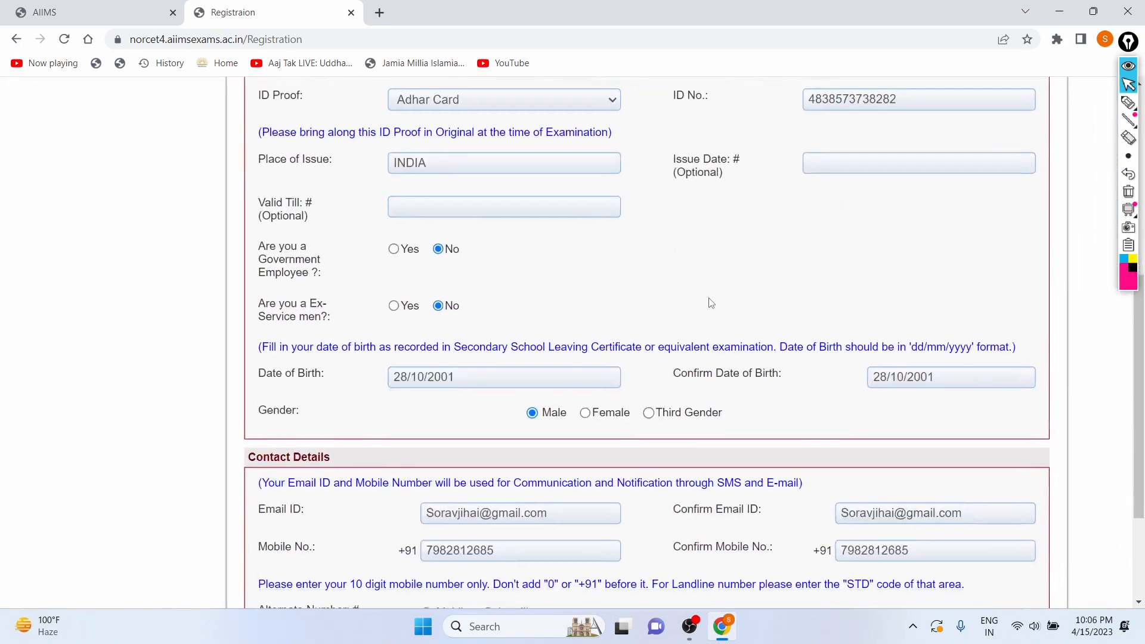
{"action": "scroll", "coordinate": [659, 256], "scroll_direction": "down", "scroll_amount": 2}
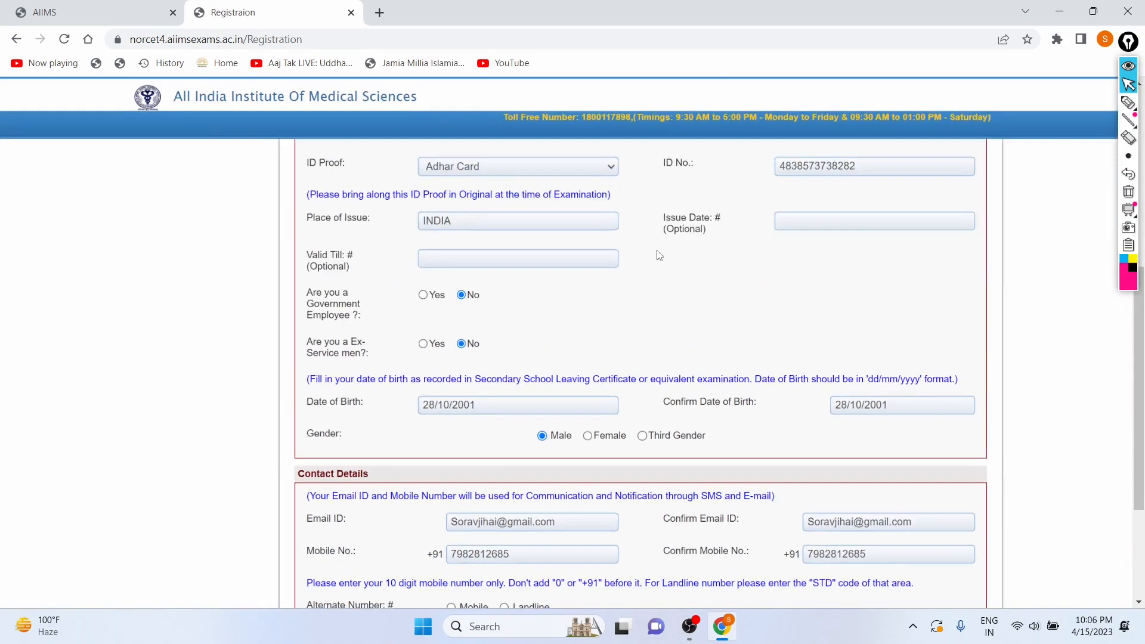
{"action": "scroll", "coordinate": [658, 256], "scroll_direction": "down", "scroll_amount": 3}
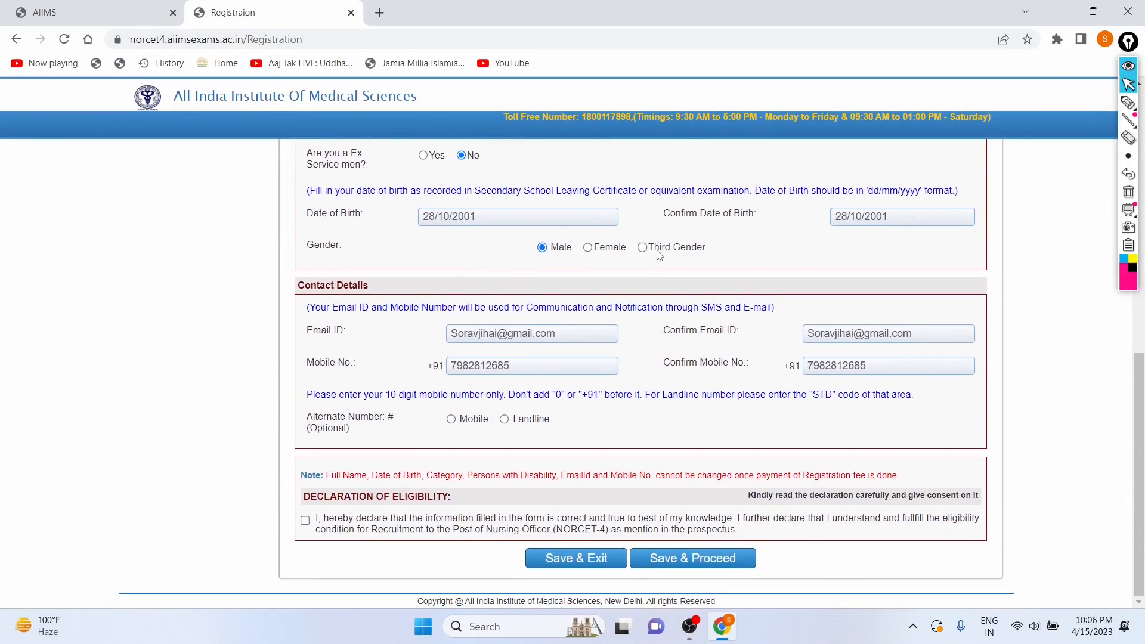
{"action": "scroll", "coordinate": [658, 255], "scroll_direction": "up", "scroll_amount": 3}
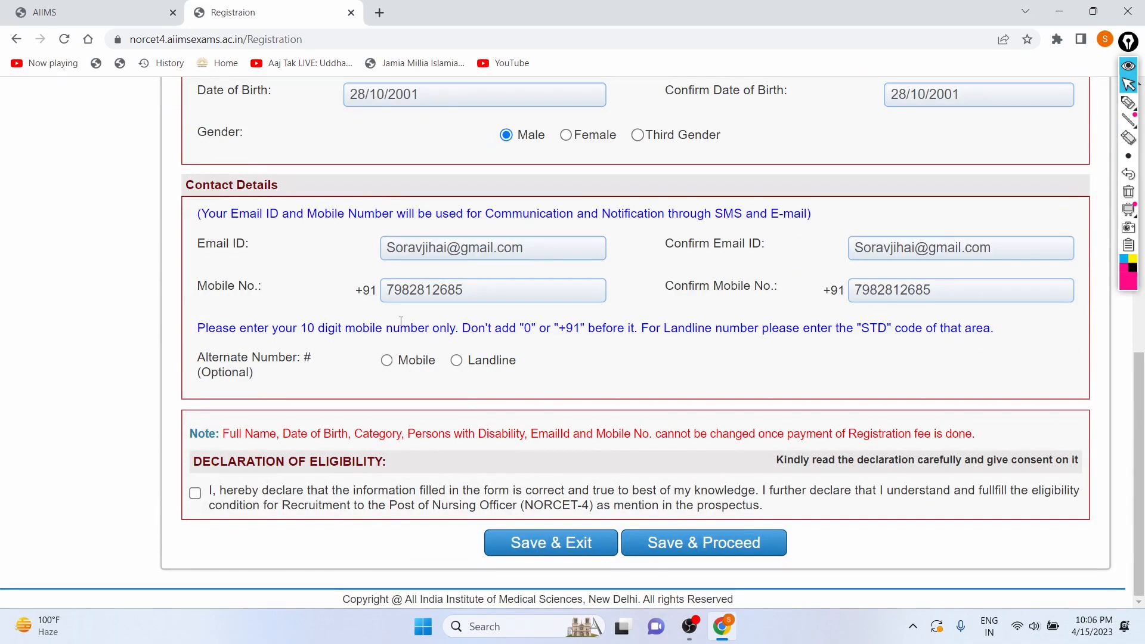
{"action": "scroll", "coordinate": [400, 322], "scroll_direction": "up", "scroll_amount": 3}
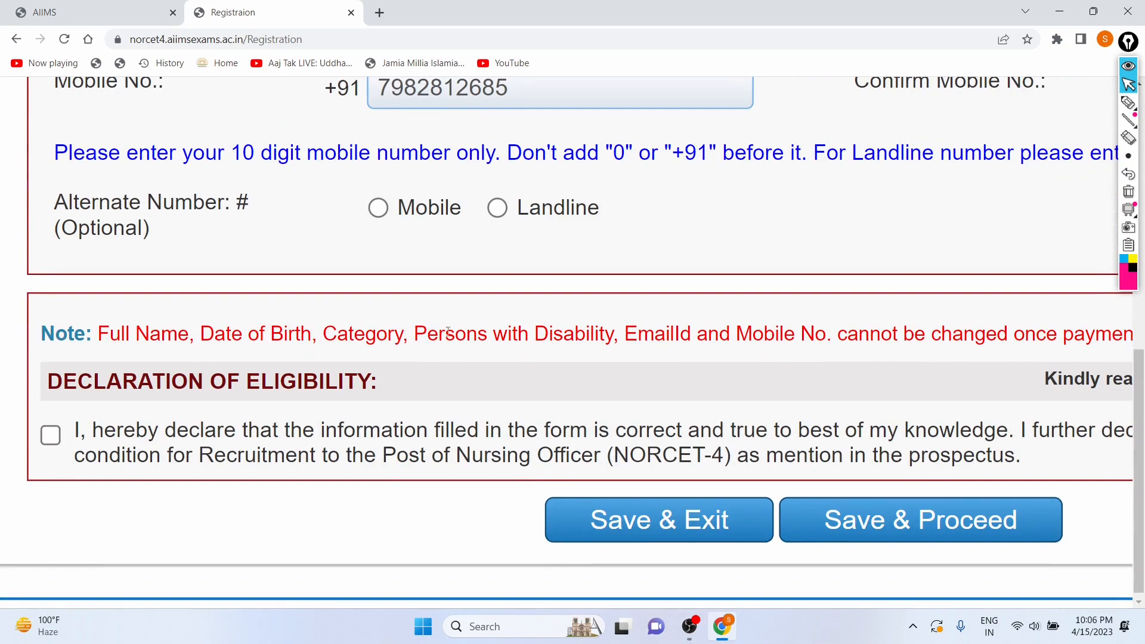
{"action": "scroll", "coordinate": [548, 323], "scroll_direction": "right", "scroll_amount": 4}
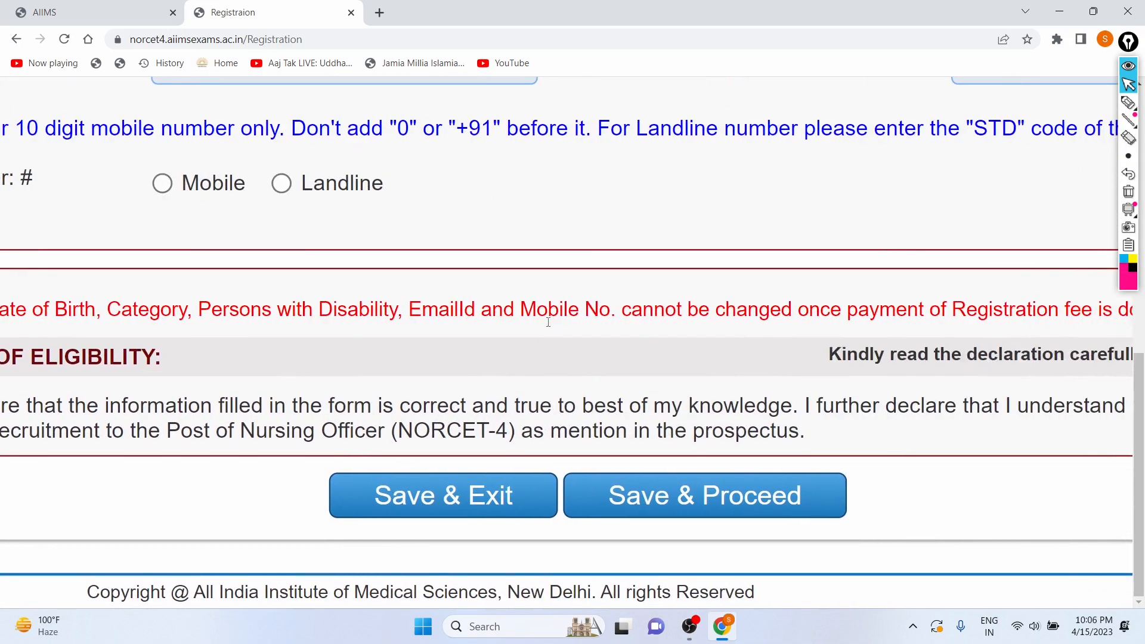
{"action": "scroll", "coordinate": [597, 244], "scroll_direction": "right", "scroll_amount": 2}
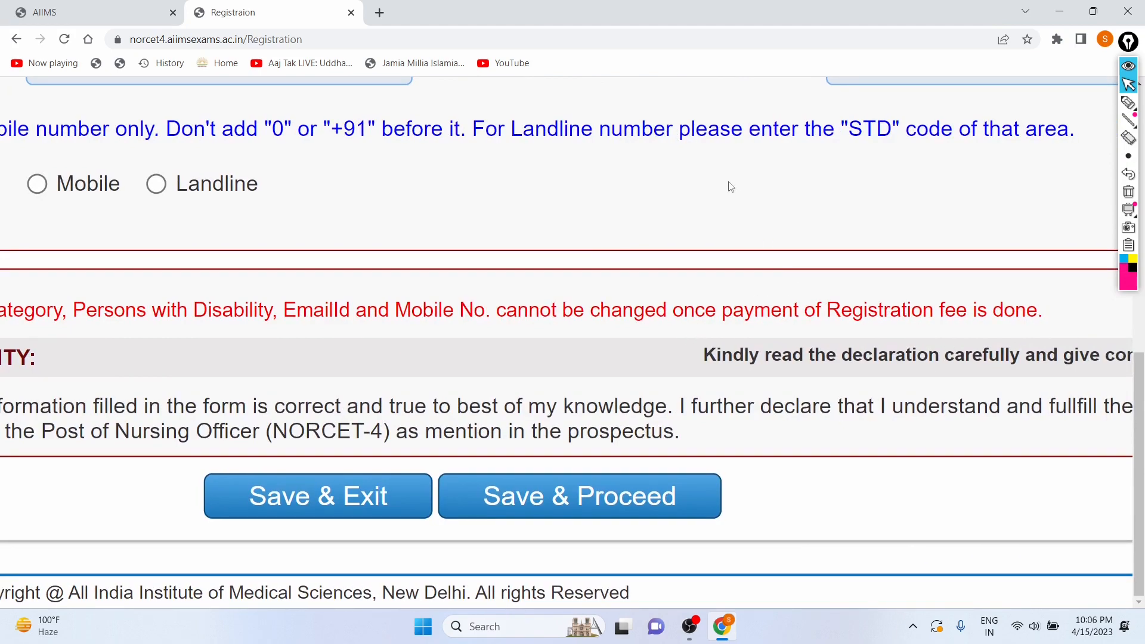
{"action": "scroll", "coordinate": [726, 185], "scroll_direction": "down", "scroll_amount": 4}
{"action": "scroll", "coordinate": [726, 185], "scroll_direction": "down", "scroll_amount": 2}
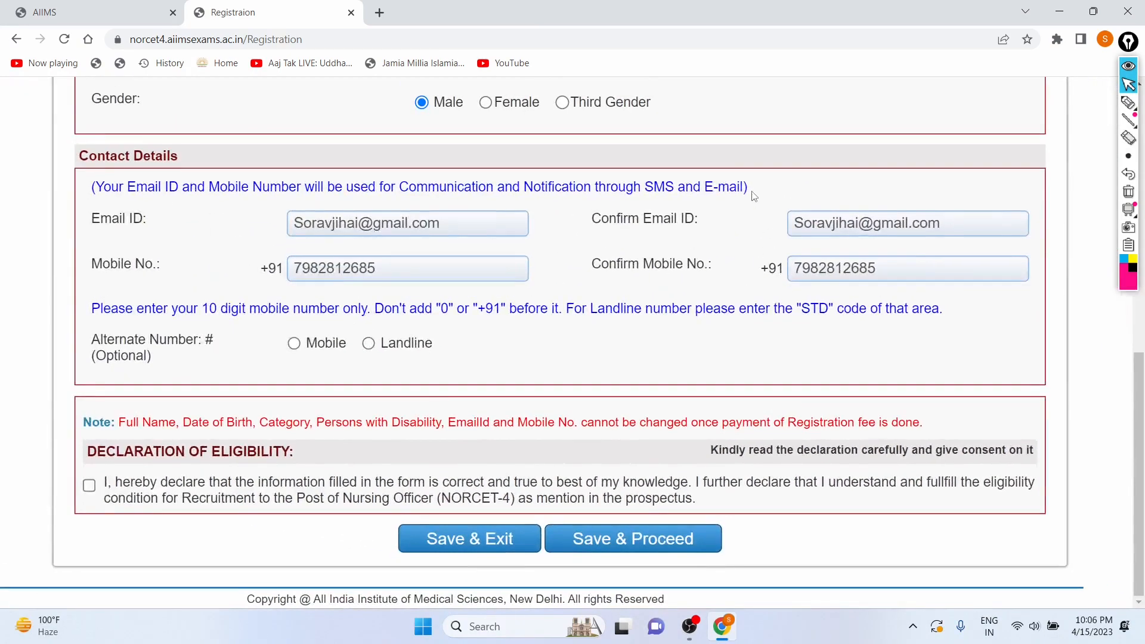
{"action": "scroll", "coordinate": [754, 194], "scroll_direction": "down", "scroll_amount": 2}
{"action": "scroll", "coordinate": [632, 209], "scroll_direction": "down", "scroll_amount": 2}
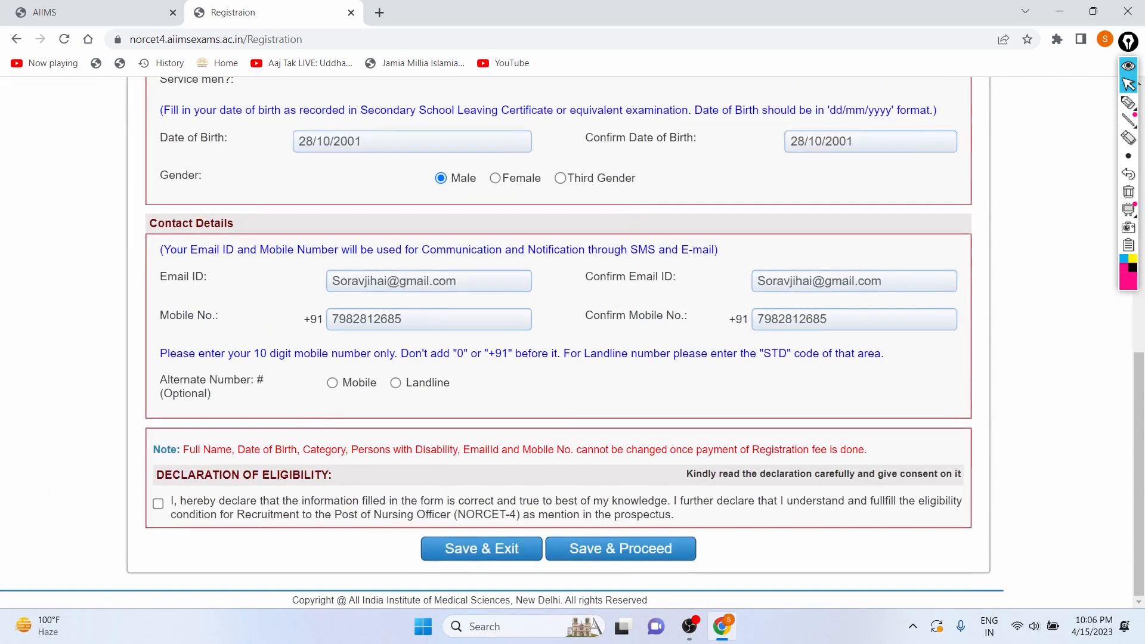
Accept the eligibility declaration and save the registration form to proceed.
{"action": "left_click", "coordinate": [157, 504]}
{"action": "scroll", "coordinate": [545, 415], "scroll_direction": "right", "scroll_amount": 1}
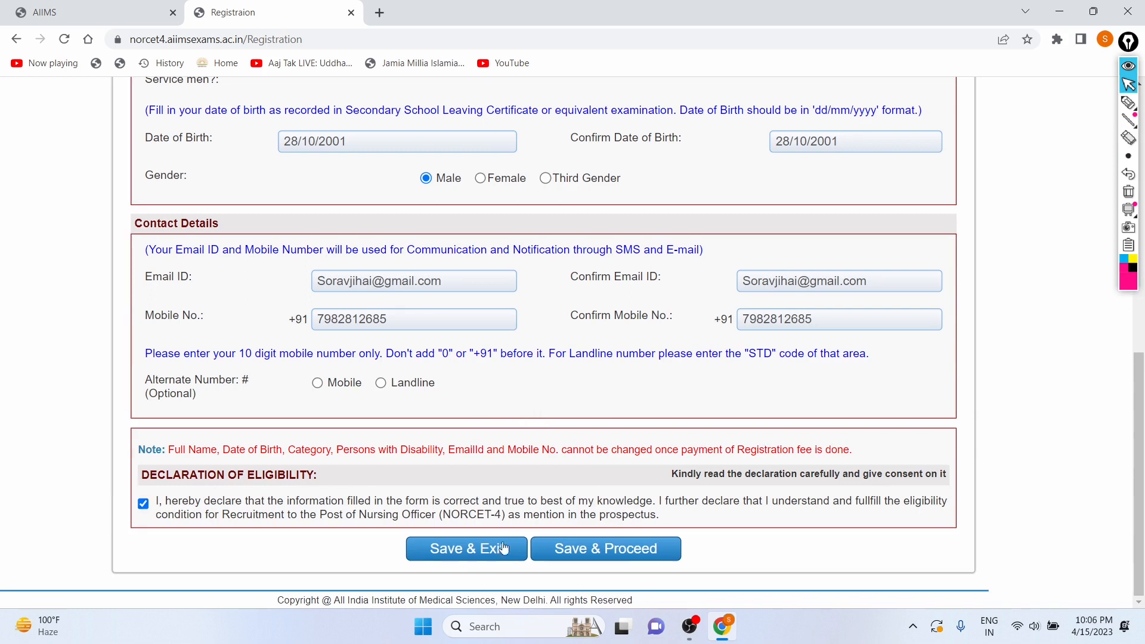
{"action": "left_click", "coordinate": [566, 554]}
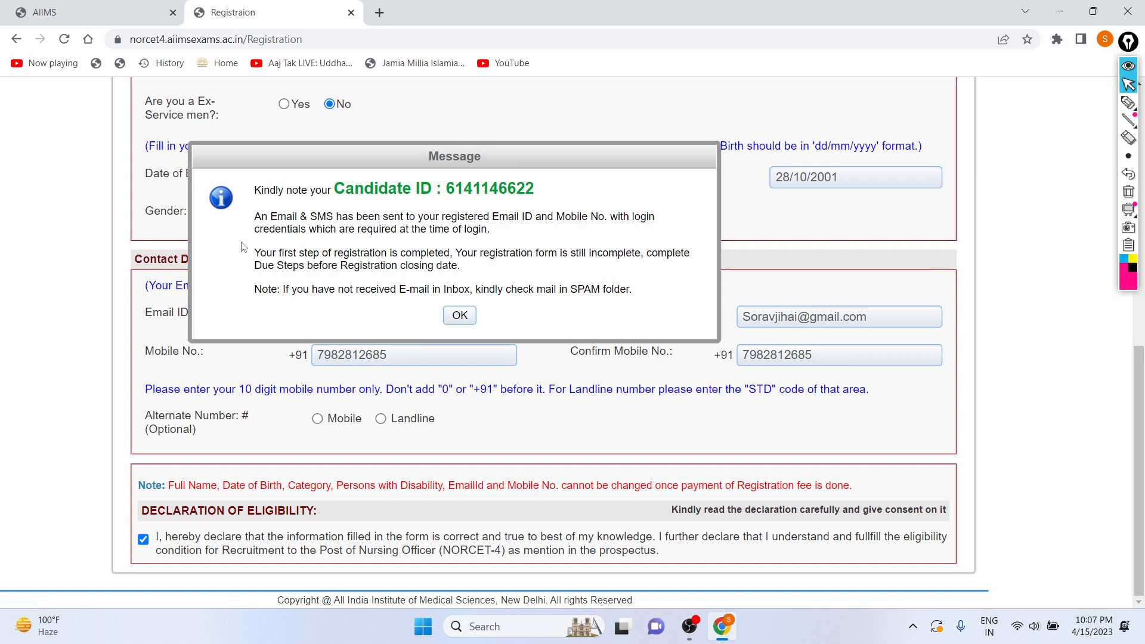
Read the candidate ID message about registration's first step and acknowledge it.
{"action": "left_click_drag", "start_coordinate": [242, 254], "coordinate": [612, 257]}
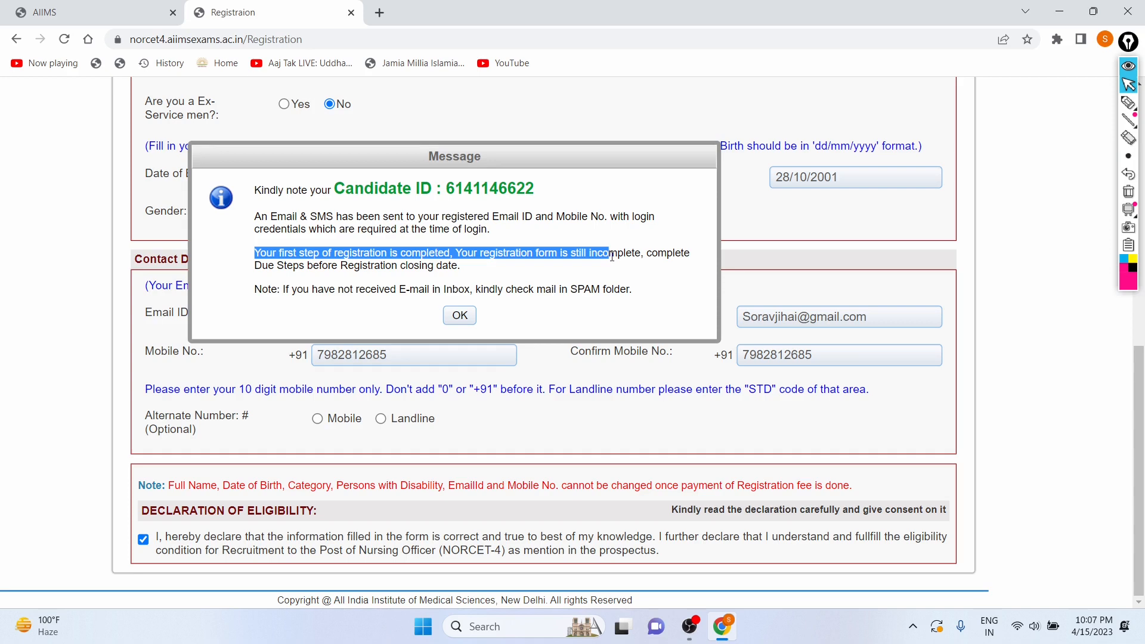
{"action": "left_click", "coordinate": [449, 316]}
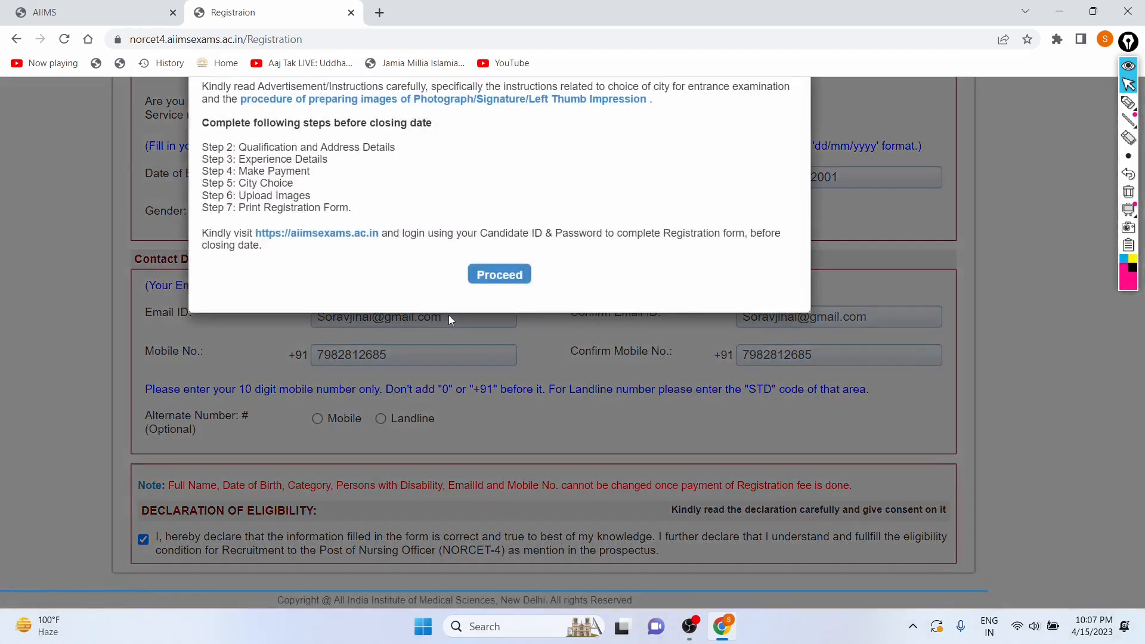
Read the remaining registration steps in the instructions and proceed.
{"action": "scroll", "coordinate": [473, 146], "scroll_direction": "up", "scroll_amount": 2}
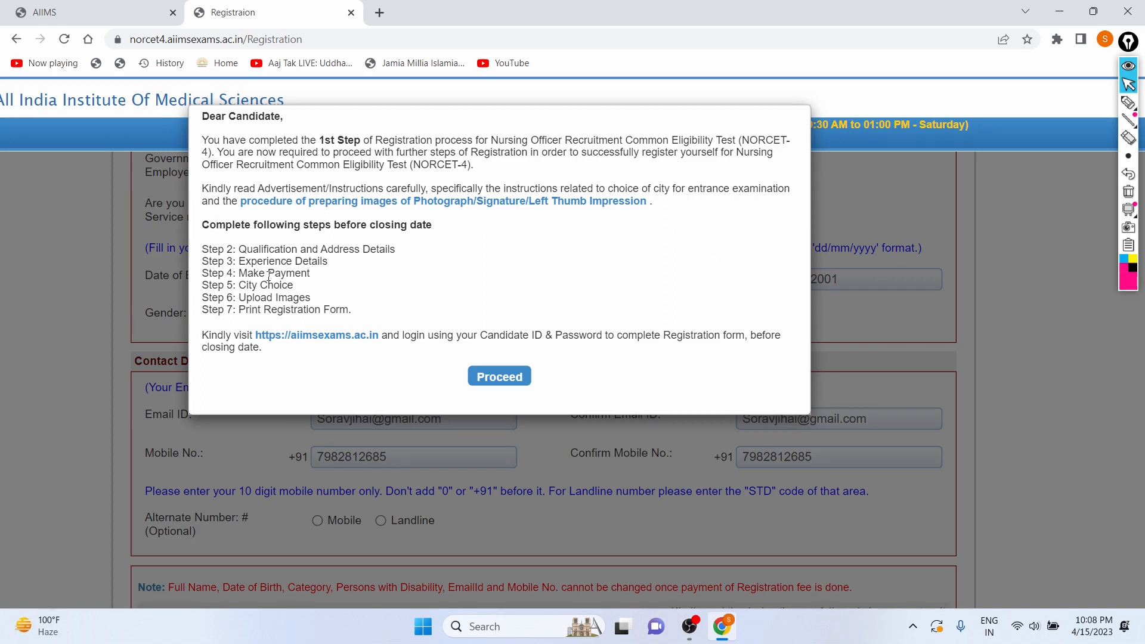
{"action": "left_click_drag", "start_coordinate": [243, 252], "coordinate": [392, 242]}
{"action": "left_click", "coordinate": [393, 252]}
{"action": "left_click", "coordinate": [486, 389]}
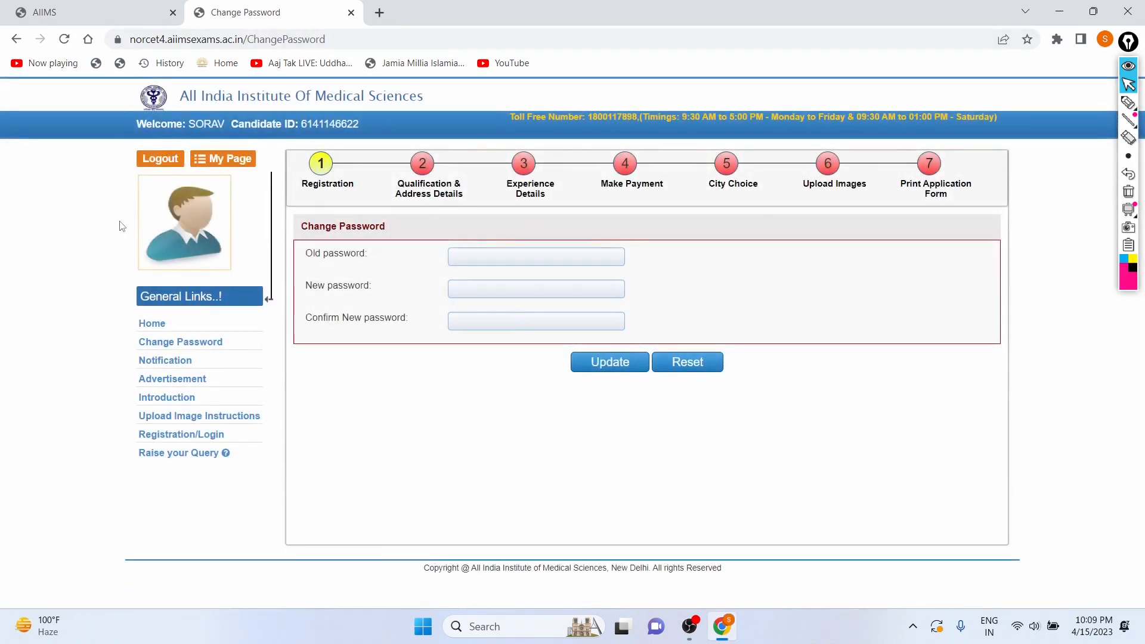
Change the account password by entering the old password and the new password twice.
{"action": "left_click", "coordinate": [458, 254]}
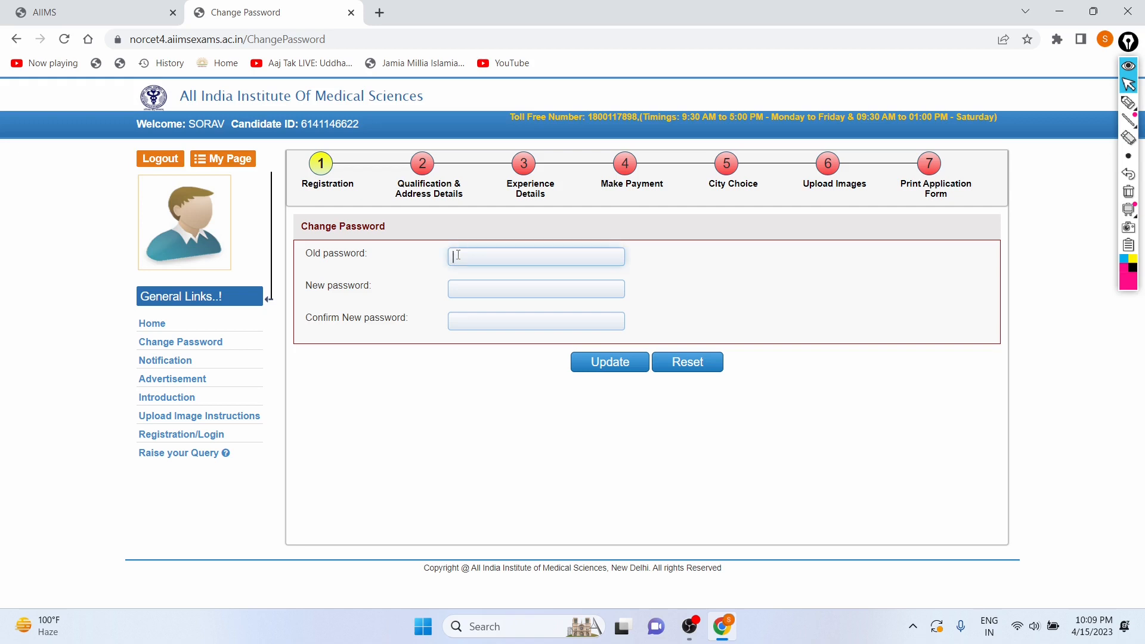
{"action": "type", "text": "••••••"}
{"action": "left_click", "coordinate": [464, 288]}
{"action": "key", "text": "Caps_Lock"}
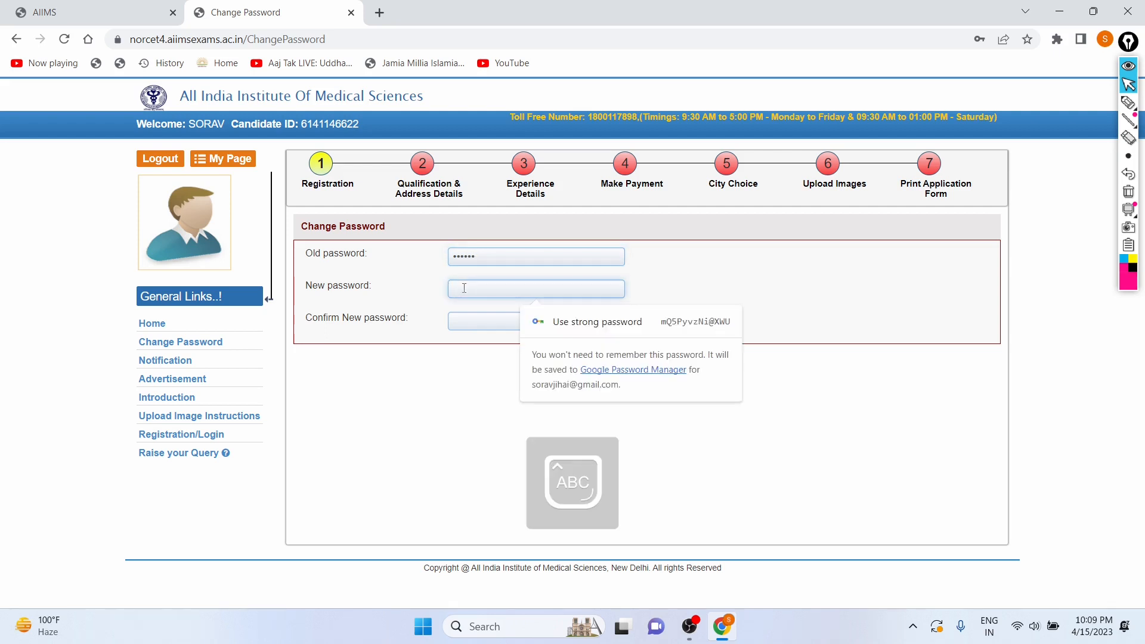
{"action": "type", "text": "•••••••"}
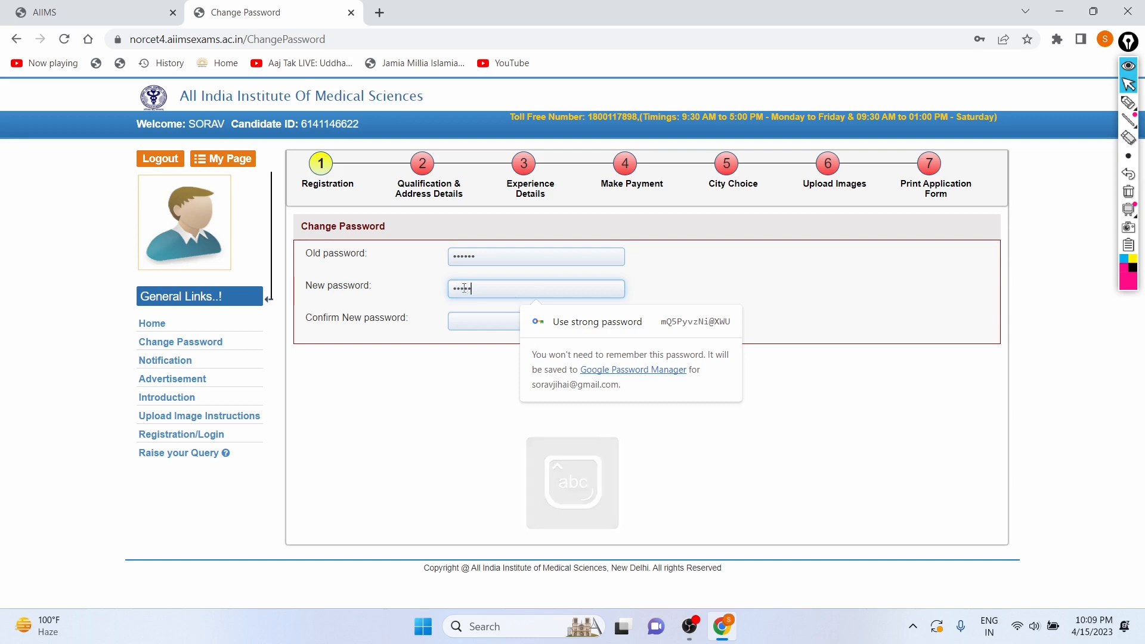
{"action": "type", "text": "•••"}
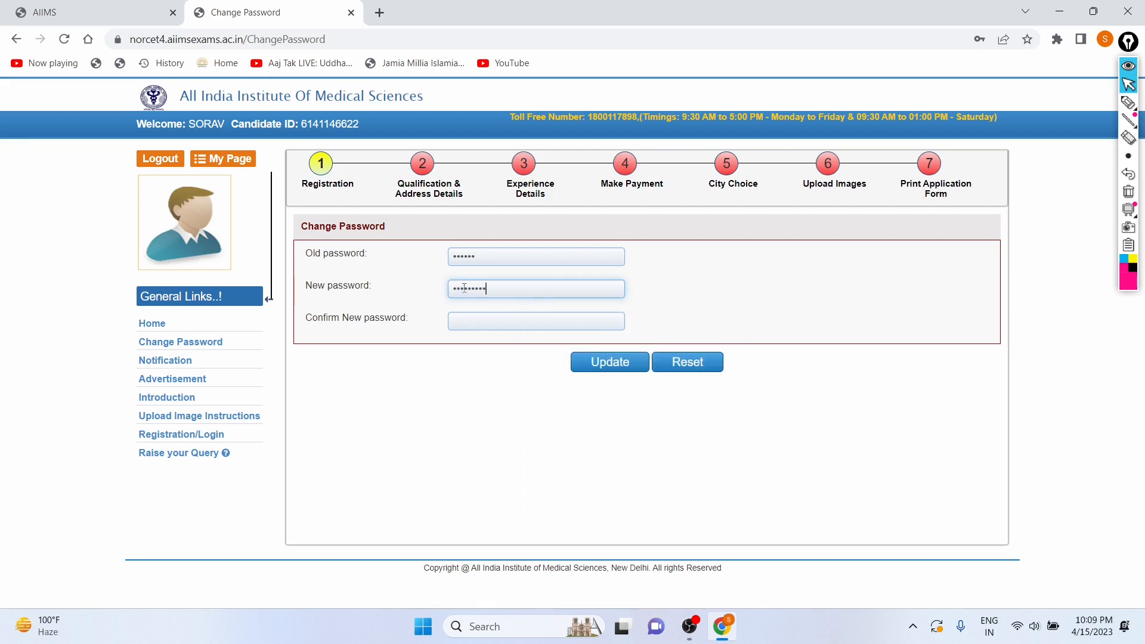
{"action": "left_click", "coordinate": [464, 322]}
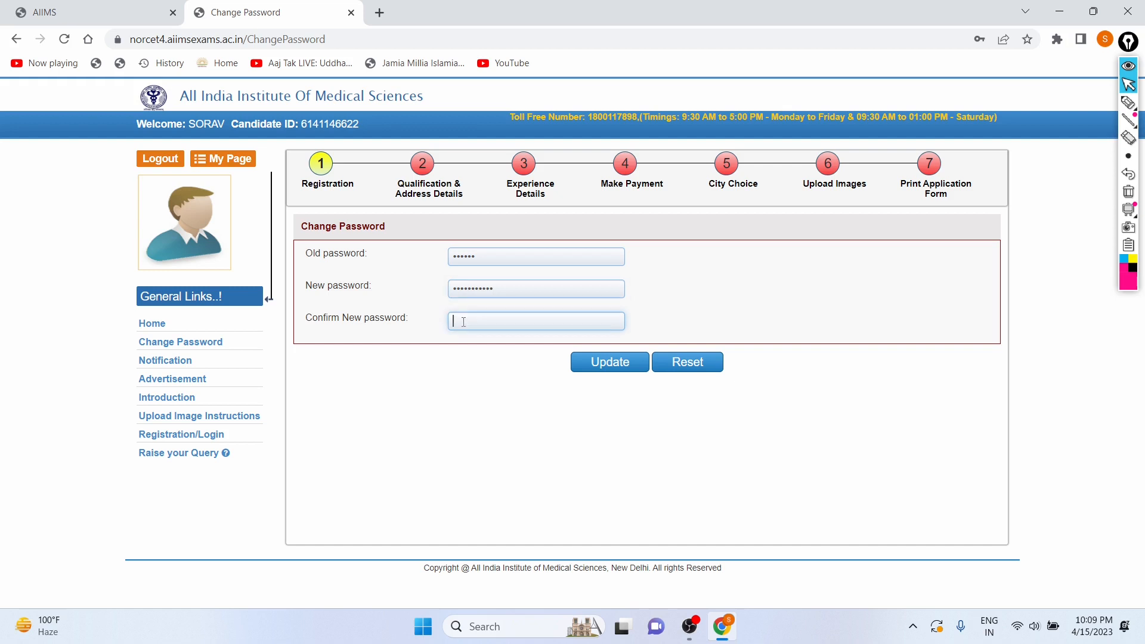
{"action": "key", "text": "Caps_Lock"}
{"action": "type", "text": "••••••••"}
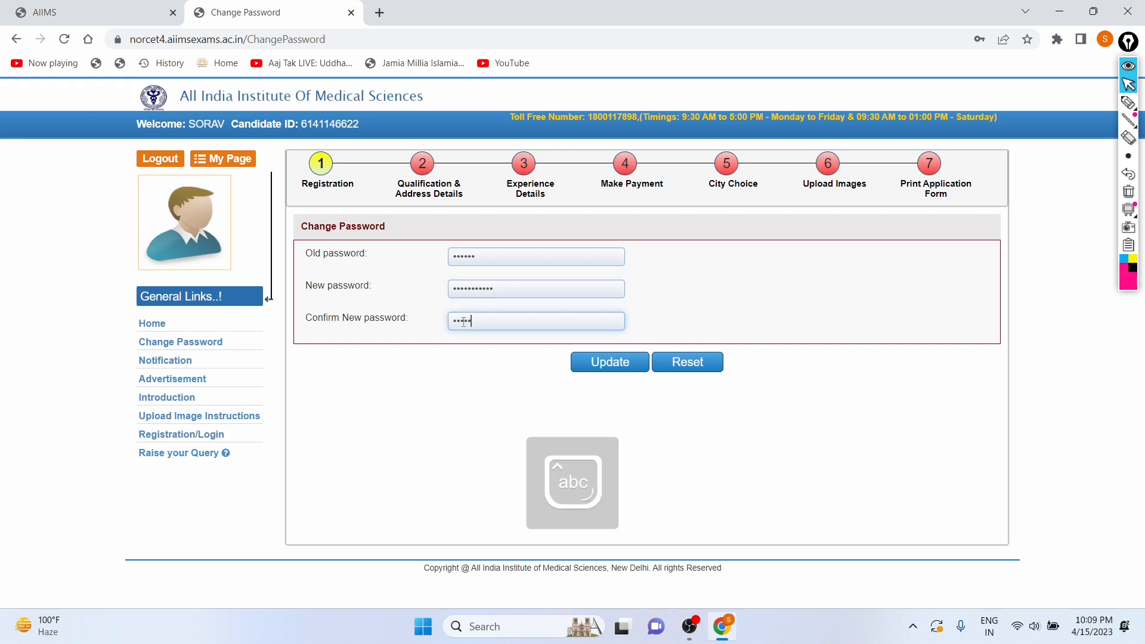
{"action": "type", "text": "•••"}
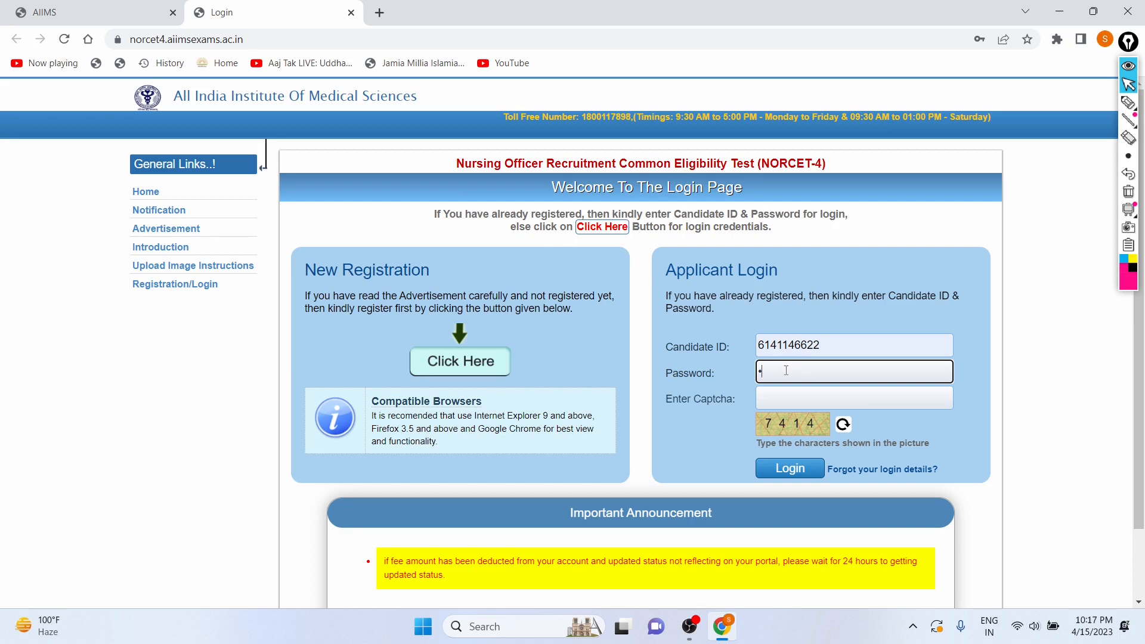
Log in with the account password and the captcha characters shown.
{"action": "key", "text": "Caps_Lock"}
{"action": "type", "text": "•"}
{"action": "key", "text": "Caps_Lock"}
{"action": "type", "text": "•"}
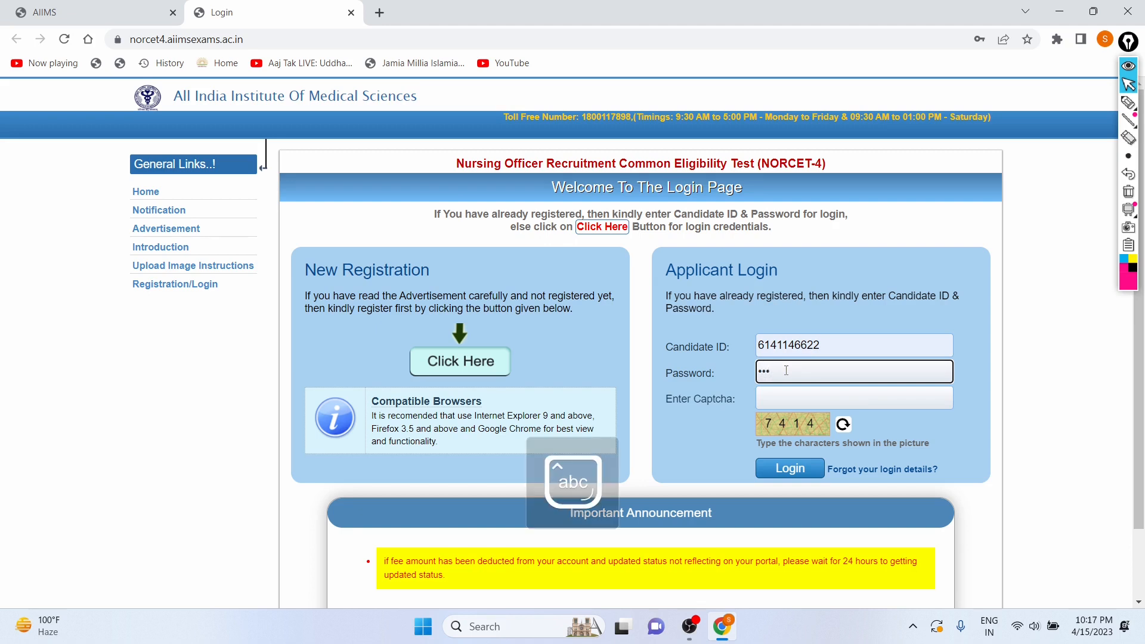
{"action": "type", "text": "•••"}
{"action": "left_click", "coordinate": [781, 396]}
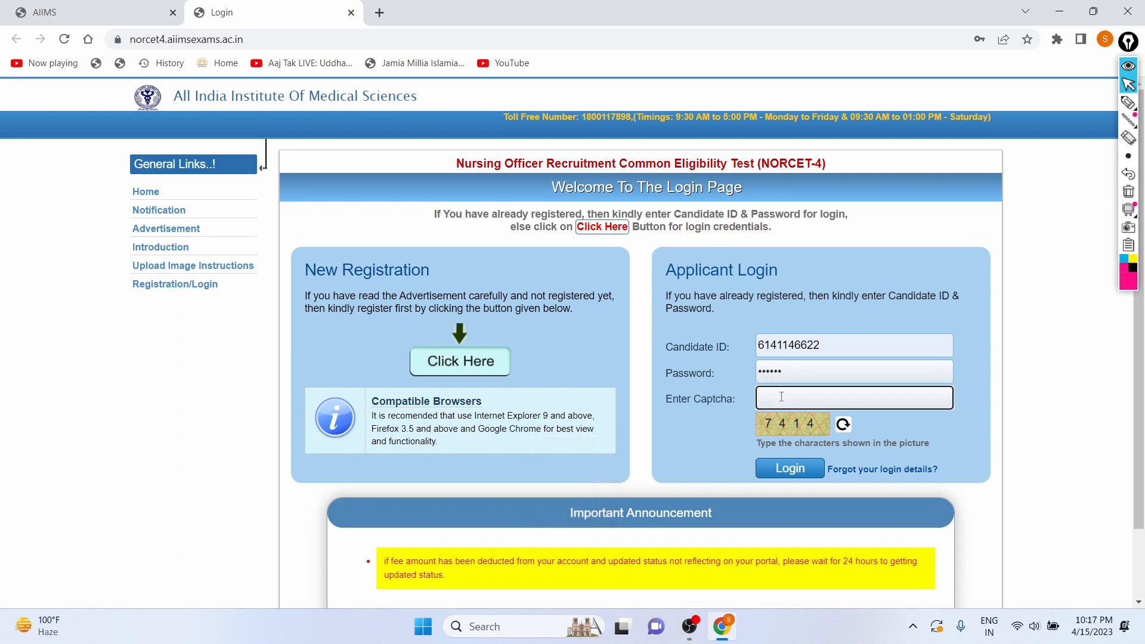
{"action": "type", "text": "7414"}
{"action": "left_click", "coordinate": [774, 471]}
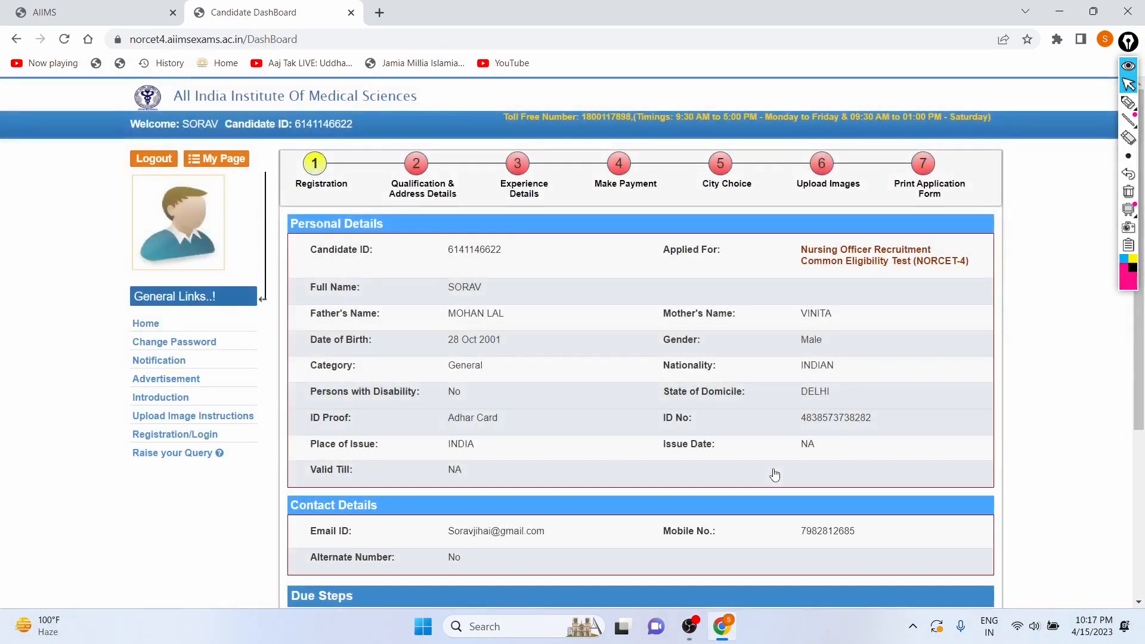
Review the dashboard's personal details, contact details and list of due registration steps.
{"action": "scroll", "coordinate": [708, 484], "scroll_direction": "down", "scroll_amount": 2}
{"action": "scroll", "coordinate": [566, 310], "scroll_direction": "up", "scroll_amount": 2}
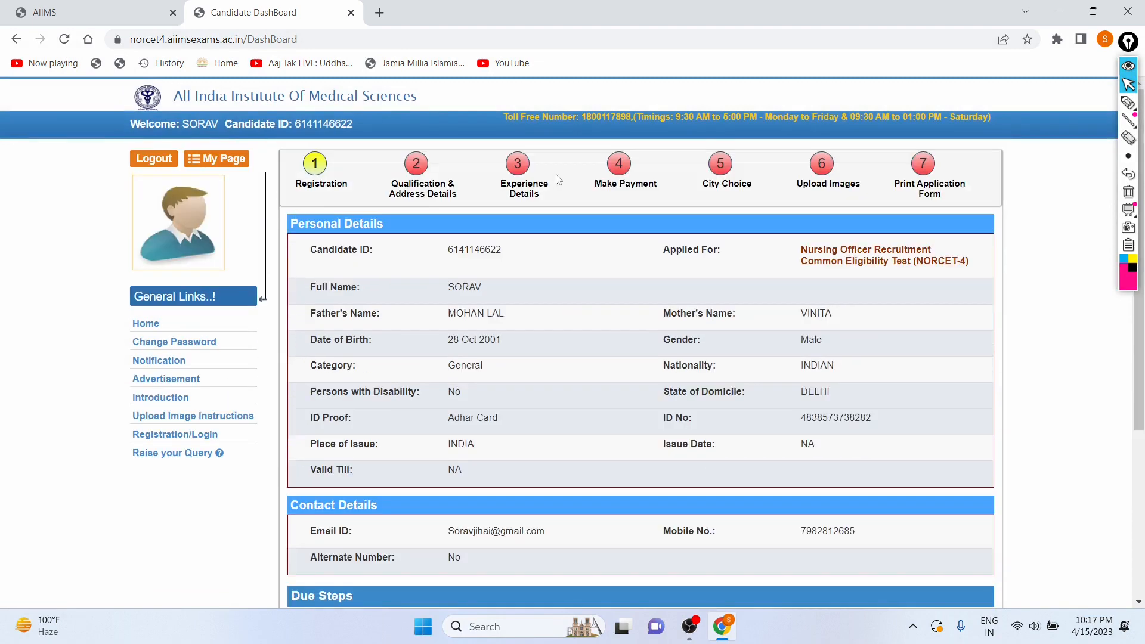
{"action": "scroll", "coordinate": [337, 307], "scroll_direction": "down", "scroll_amount": 1}
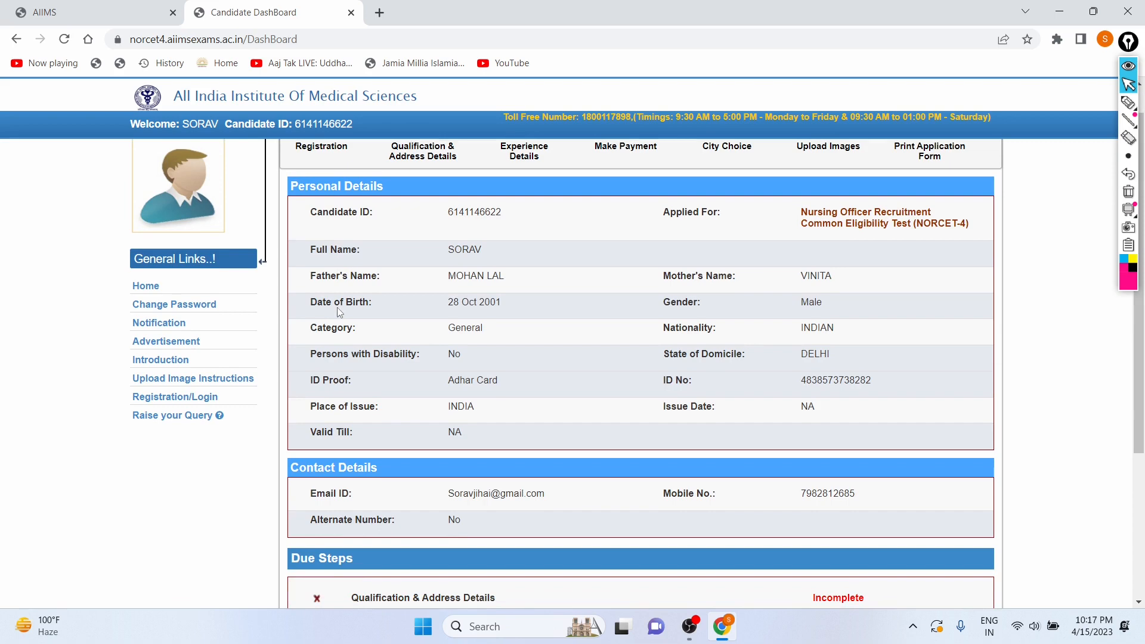
{"action": "scroll", "coordinate": [338, 307], "scroll_direction": "down", "scroll_amount": 4}
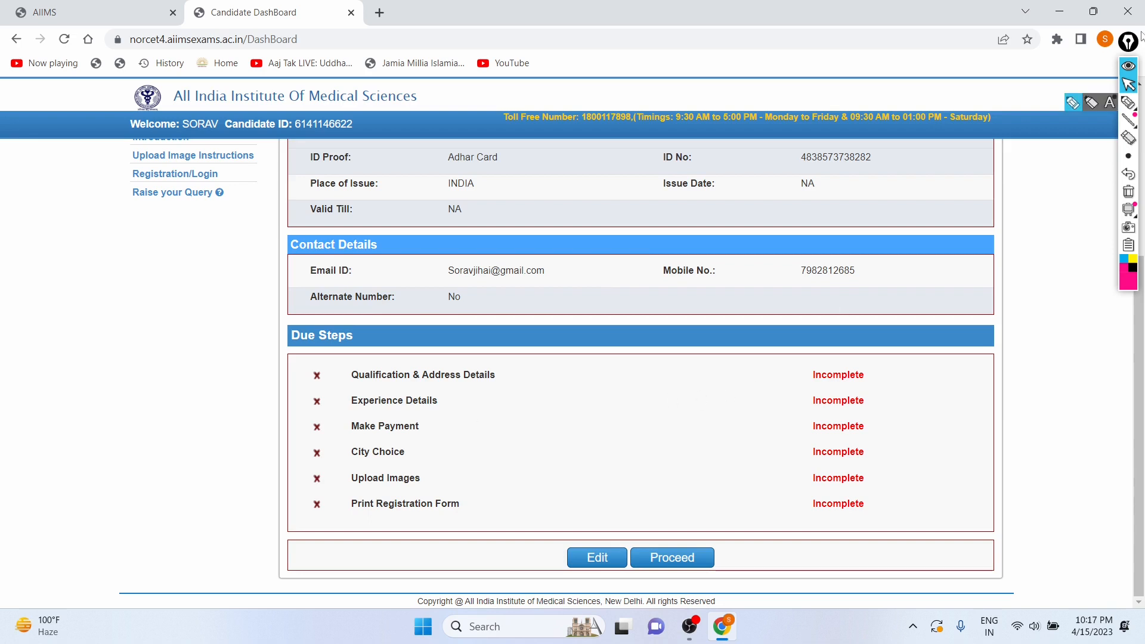
{"action": "left_click", "coordinate": [1128, 105]}
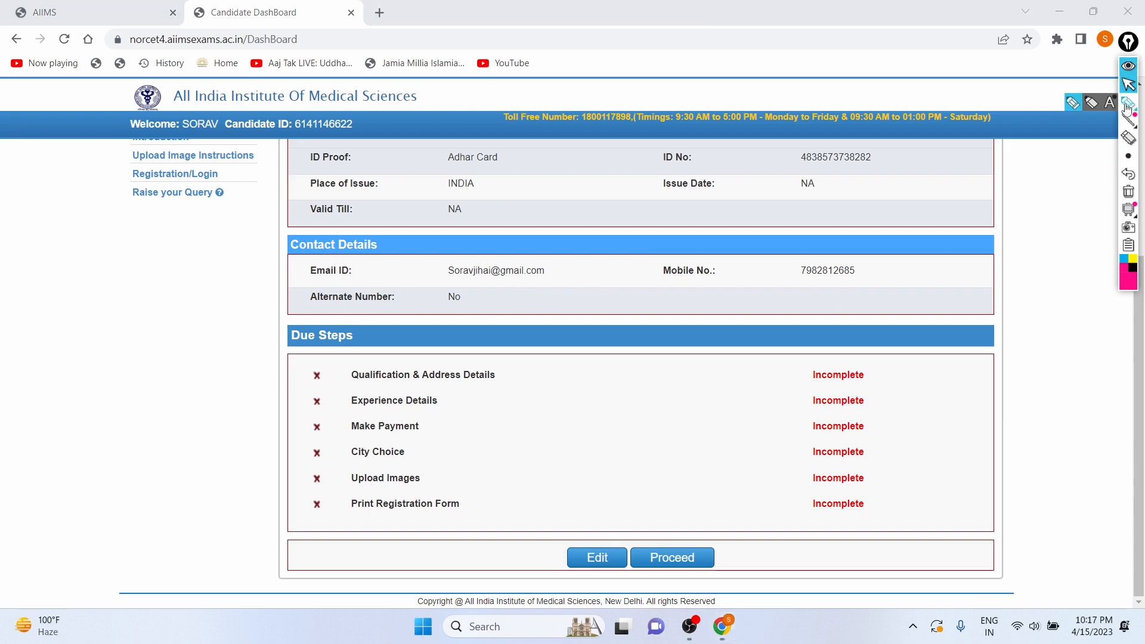
{"action": "left_click", "coordinate": [1091, 102]}
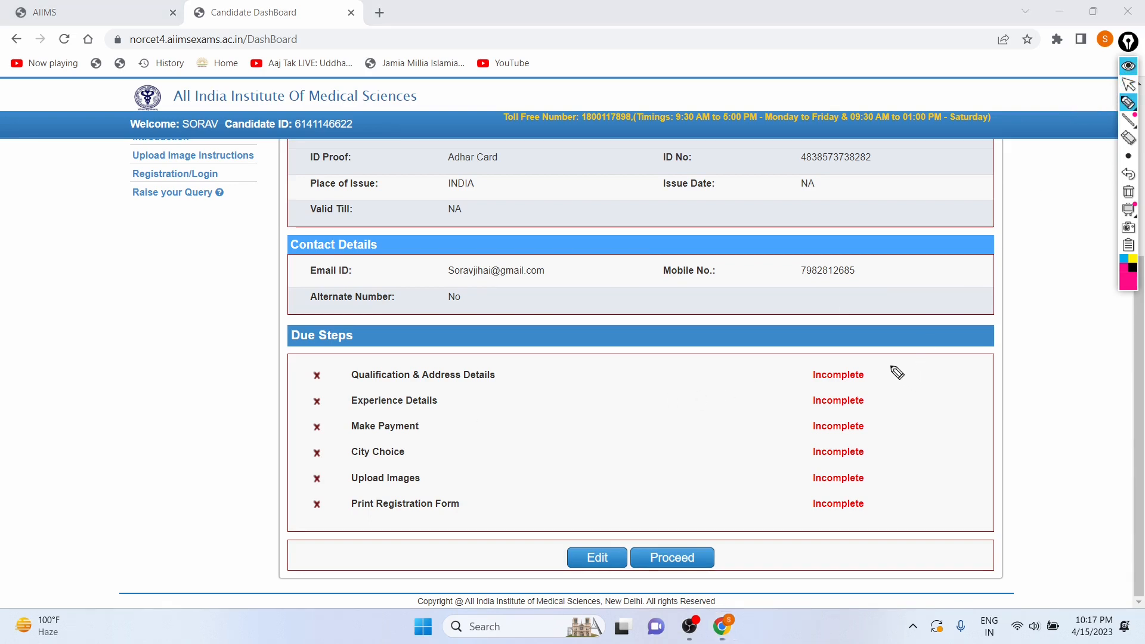
{"action": "mouse_move", "coordinate": [349, 385]}
{"action": "left_mouse_down"}
{"action": "mouse_move", "coordinate": [399, 385]}
{"action": "mouse_move", "coordinate": [411, 410]}
{"action": "left_mouse_up"}
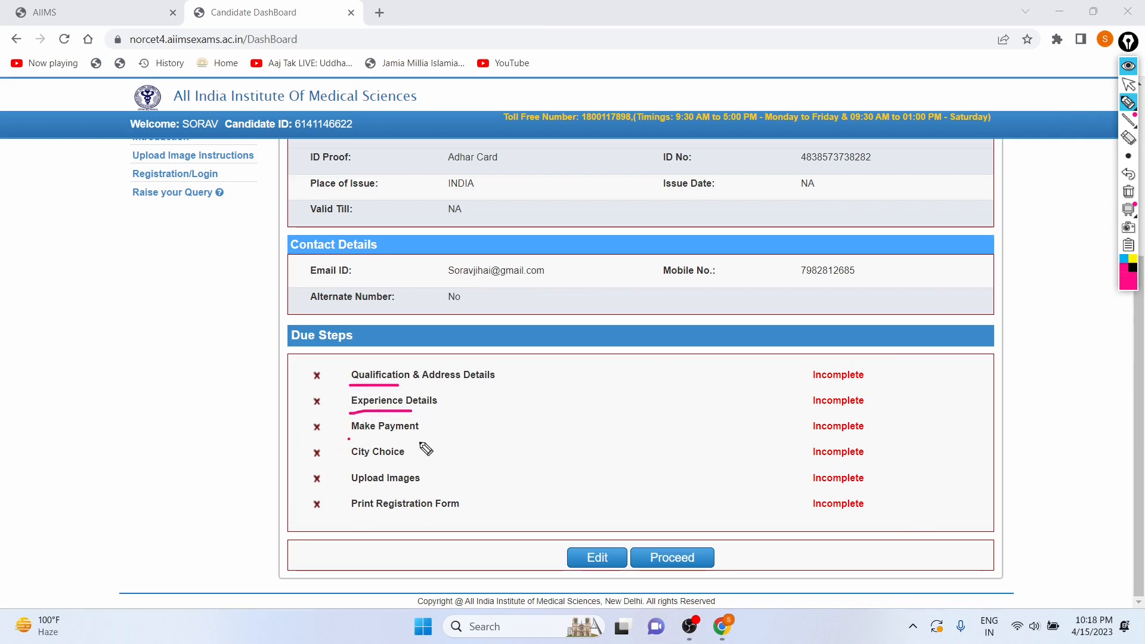
{"action": "left_click_drag", "start_coordinate": [348, 440], "coordinate": [428, 441]}
{"action": "mouse_move", "coordinate": [348, 463]}
{"action": "left_mouse_down"}
{"action": "mouse_move", "coordinate": [397, 471]}
{"action": "mouse_move", "coordinate": [378, 484]}
{"action": "mouse_move", "coordinate": [446, 514]}
{"action": "left_mouse_up"}
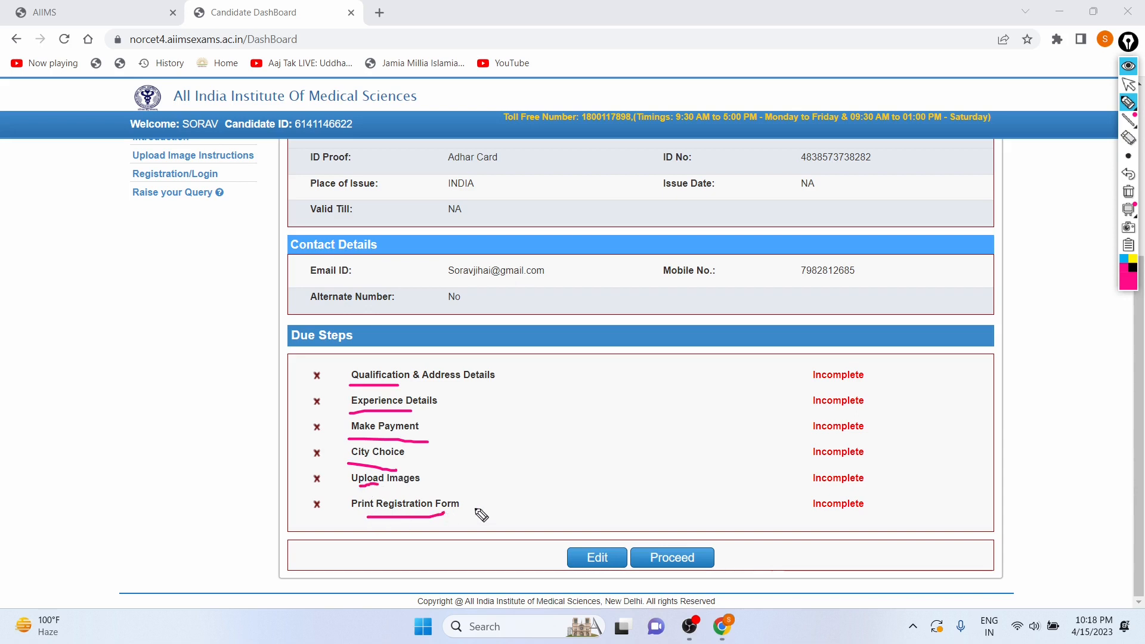
{"action": "left_click", "coordinate": [1129, 174]}
{"action": "left_click", "coordinate": [1129, 175]}
{"action": "left_click", "coordinate": [1129, 174]}
{"action": "left_click", "coordinate": [1129, 174]}
{"action": "left_click", "coordinate": [1129, 174]}
{"action": "left_click", "coordinate": [1129, 174]}
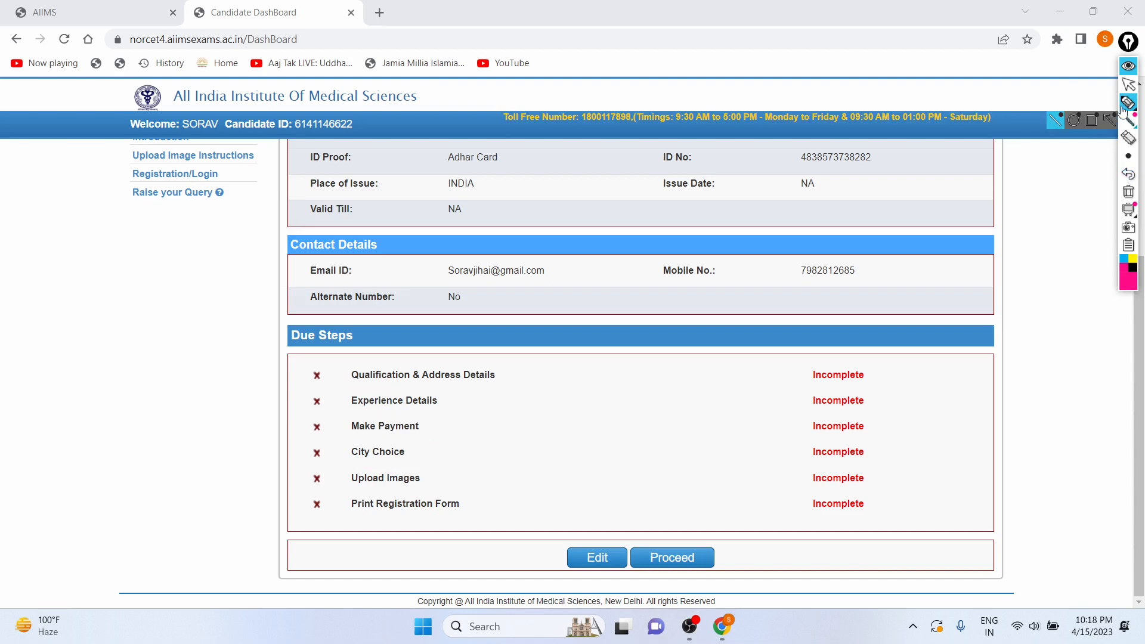
{"action": "left_click", "coordinate": [1129, 84]}
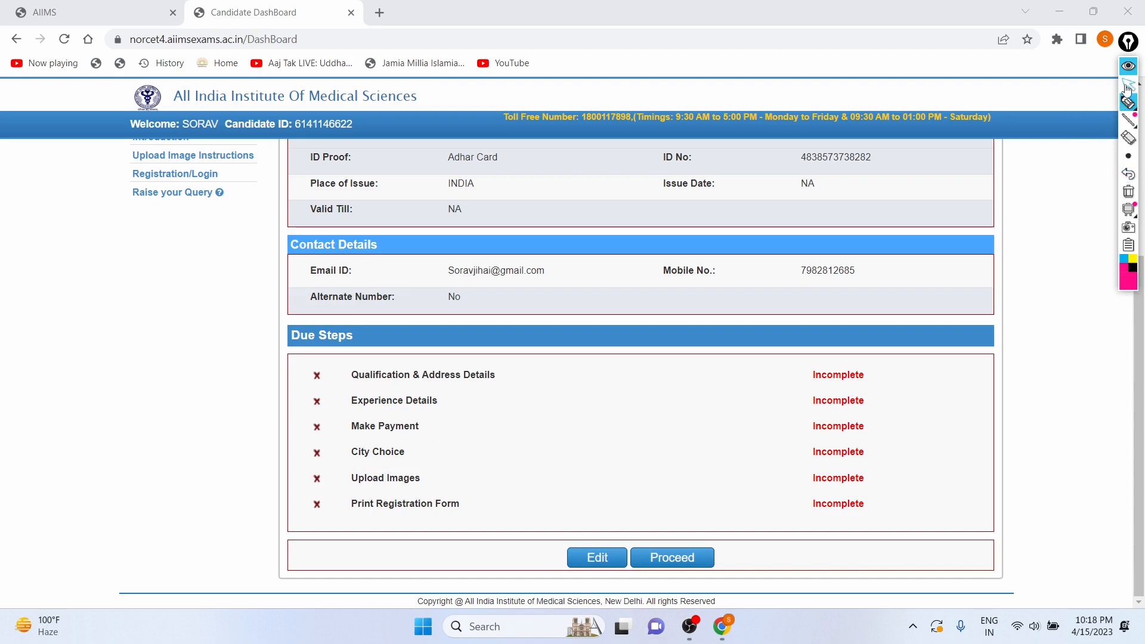
Proceed to Qualification & Address Details and set Qualifying Exam to B.Sc (Hons.) Nursing / B.Sc Nursing.
{"action": "left_click", "coordinate": [680, 554]}
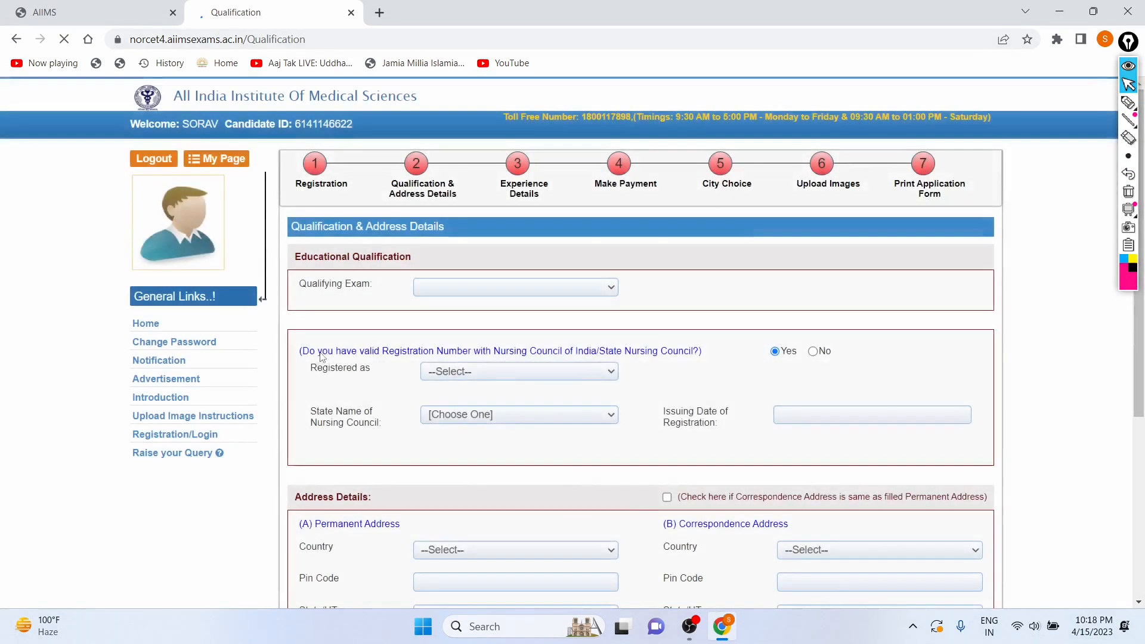
{"action": "scroll", "coordinate": [380, 279], "scroll_direction": "down", "scroll_amount": 1}
{"action": "left_click", "coordinate": [476, 231]}
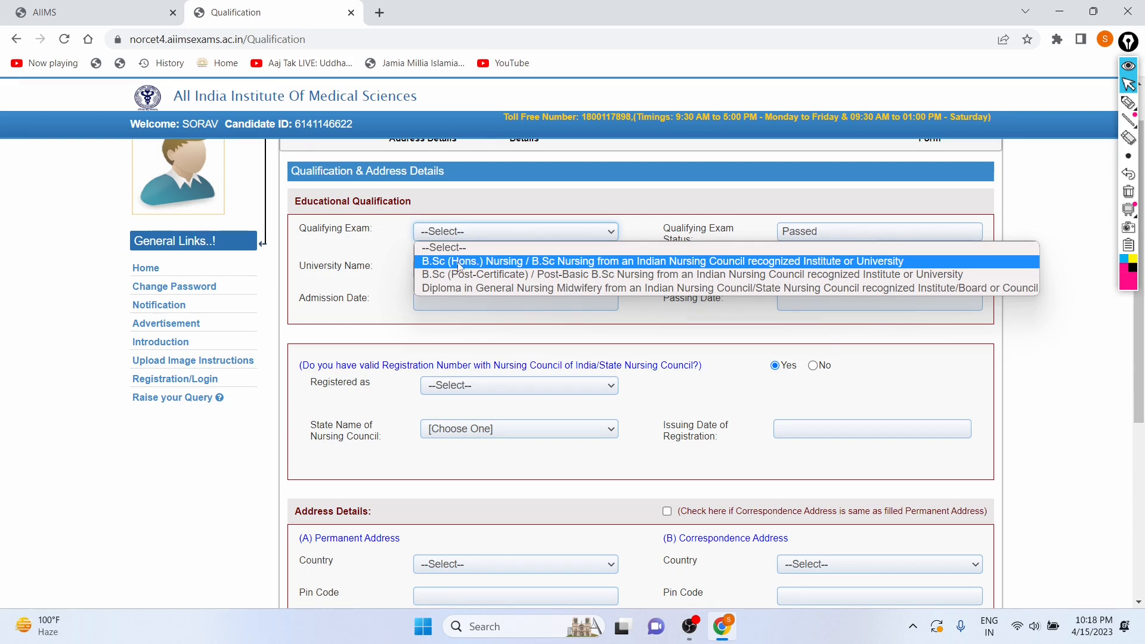
{"action": "left_click", "coordinate": [460, 263]}
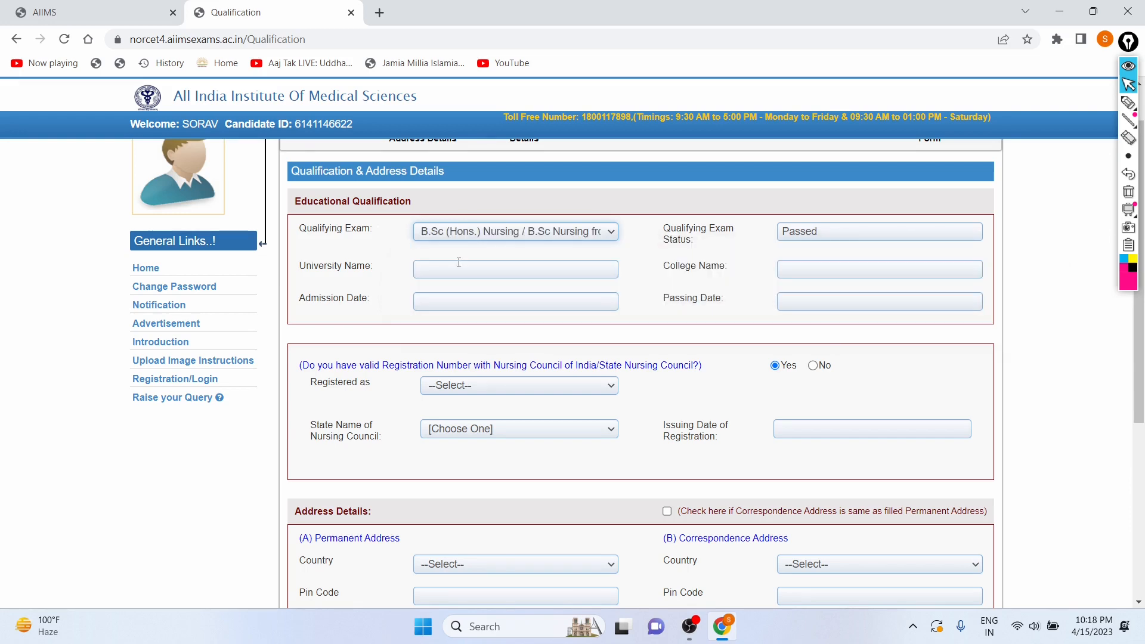
Enter Delhi University as the University Name.
{"action": "left_click", "coordinate": [459, 274]}
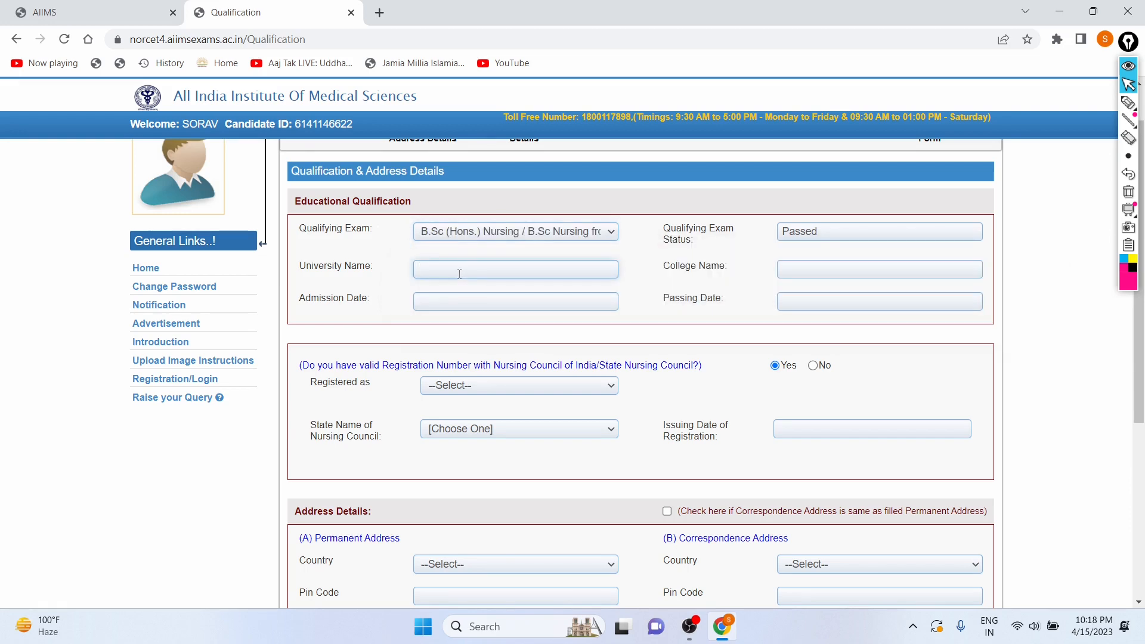
{"action": "key", "text": "Caps_Lock"}
{"action": "type", "text": "D"}
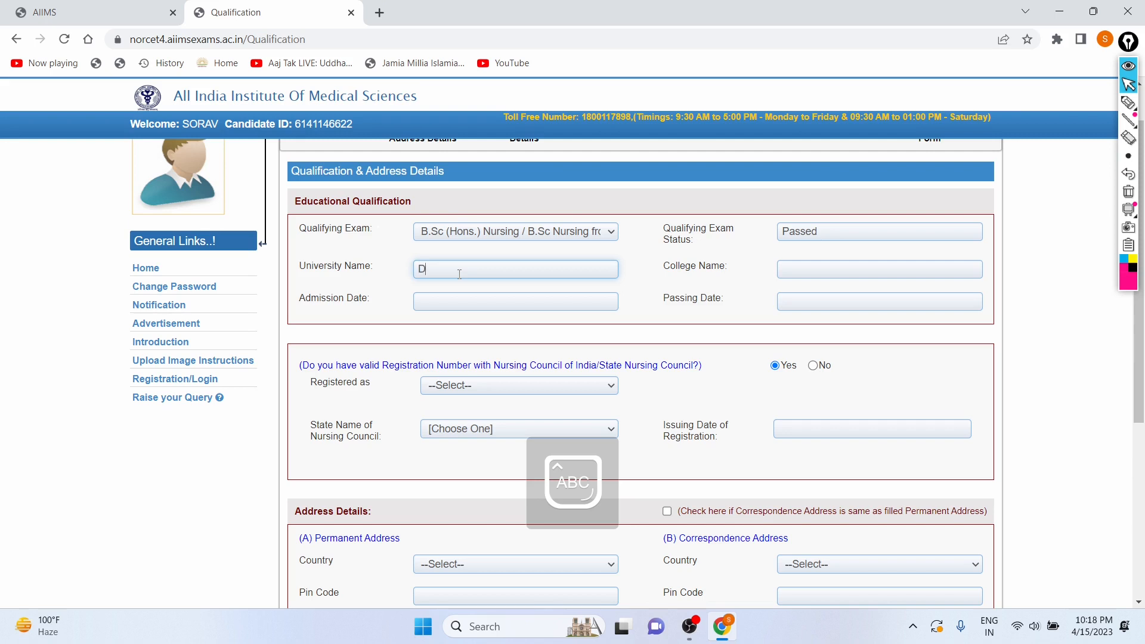
{"action": "key", "text": "Caps_Lock"}
{"action": "type", "text": "elhi"}
{"action": "key", "text": "Caps_Lock"}
{"action": "type", "text": "U"}
{"action": "key", "text": "Caps_Lock"}
{"action": "type", "text": "niversity"}
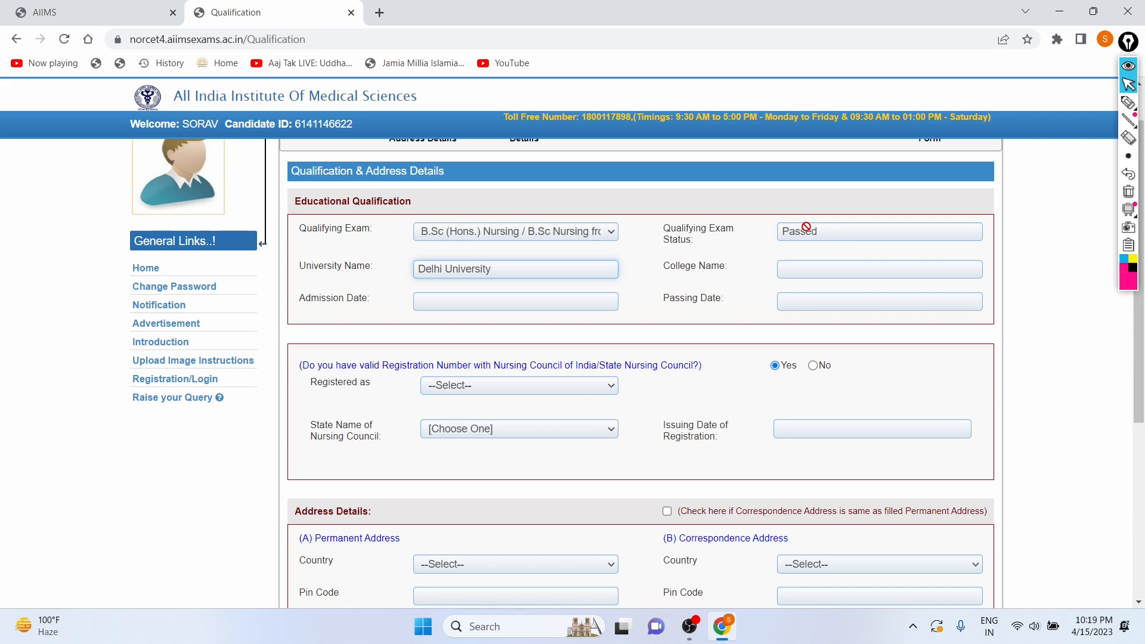
Enter Hansraj College as the College Name.
{"action": "left_click", "coordinate": [816, 273]}
{"action": "key", "text": "Caps_Lock"}
{"action": "type", "text": "H"}
{"action": "key", "text": "Caps_Lock"}
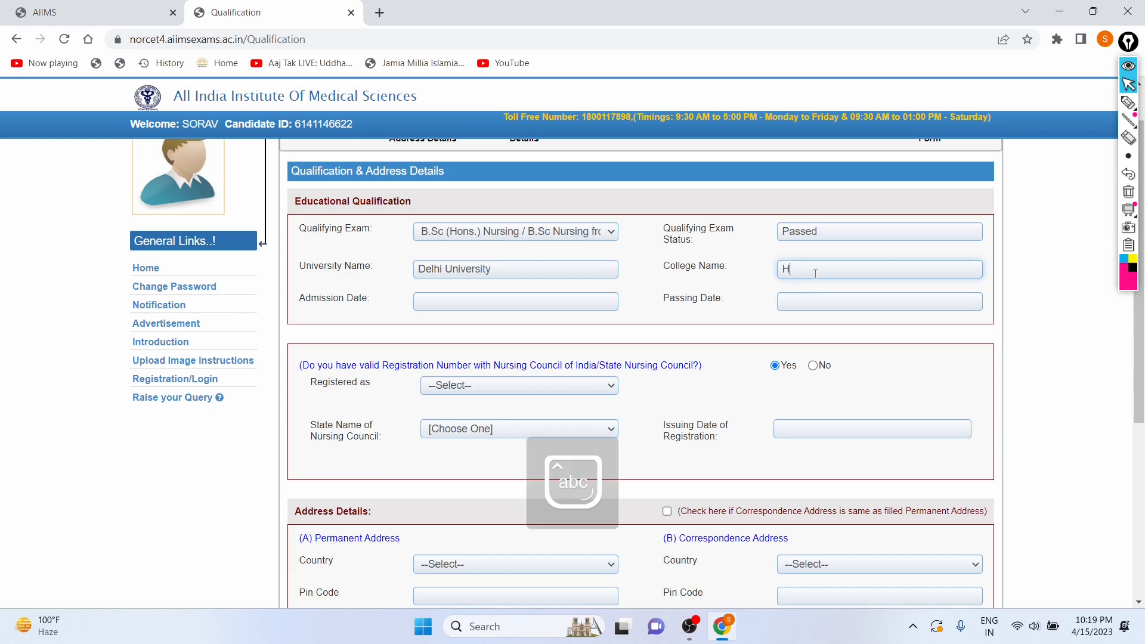
{"action": "type", "text": "ansraj"}
{"action": "key", "text": "Caps_Lock"}
{"action": "type", "text": "C"}
{"action": "key", "text": "Caps_Lock"}
{"action": "type", "text": "ollege"}
Set the Admission Date to 12/03/2019 using the date picker.
{"action": "left_click", "coordinate": [538, 294]}
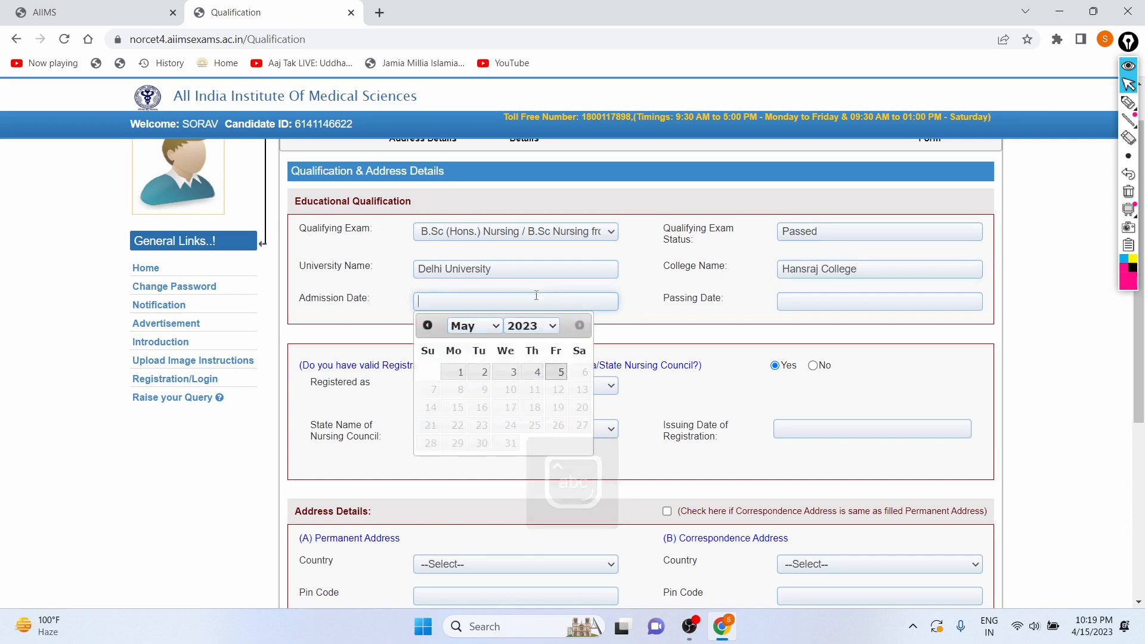
{"action": "left_click", "coordinate": [543, 327]}
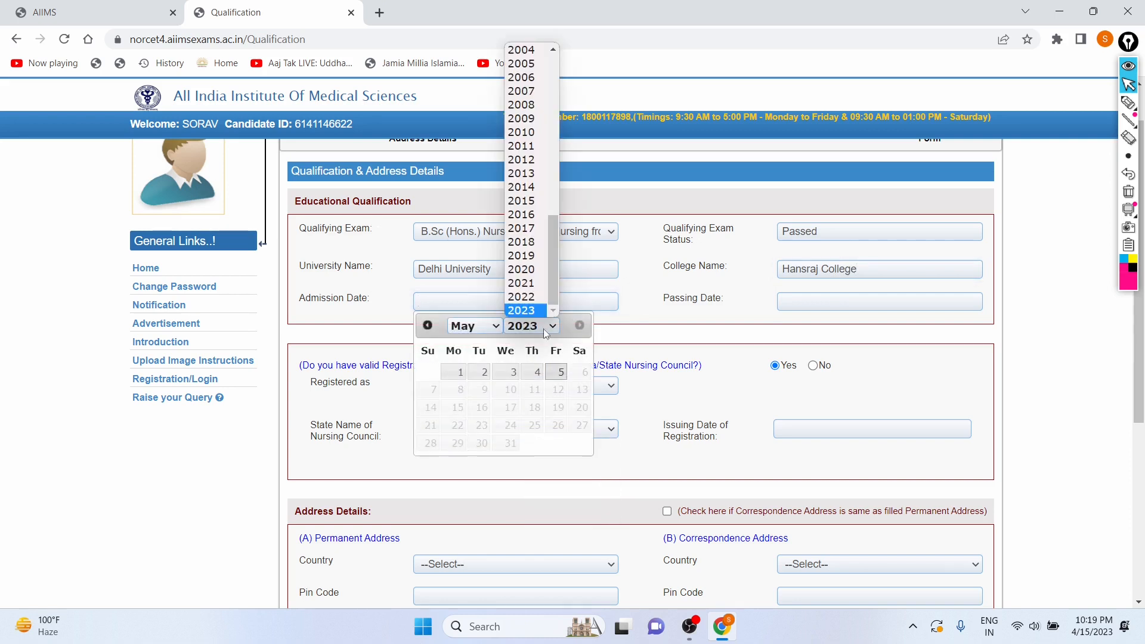
{"action": "left_click", "coordinate": [539, 260]}
{"action": "left_click", "coordinate": [481, 332]}
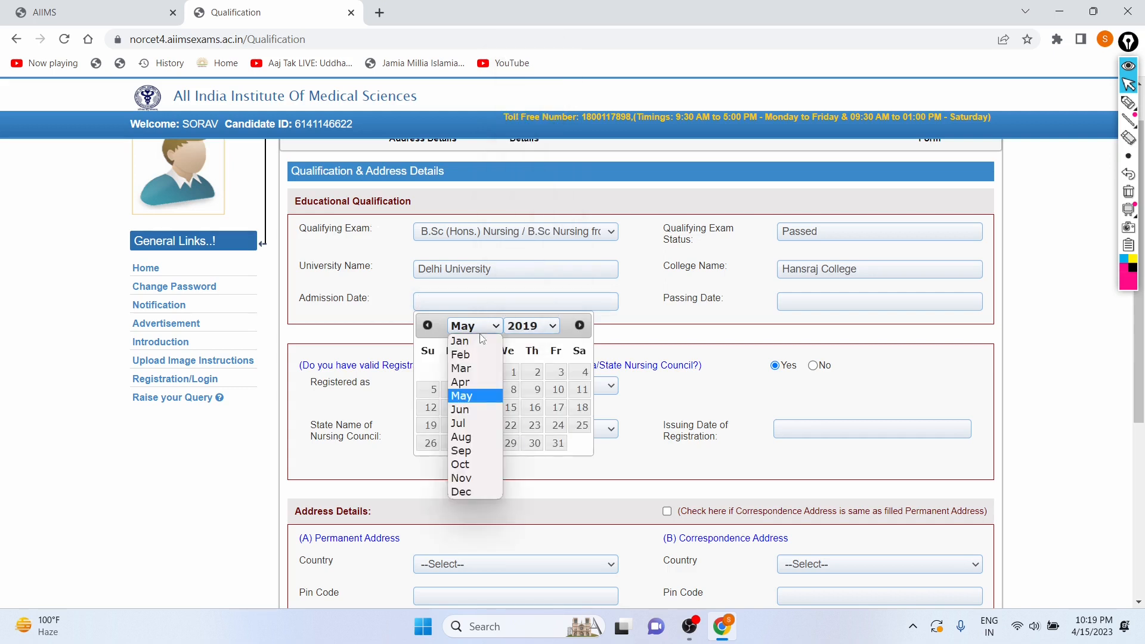
{"action": "left_click", "coordinate": [477, 370]}
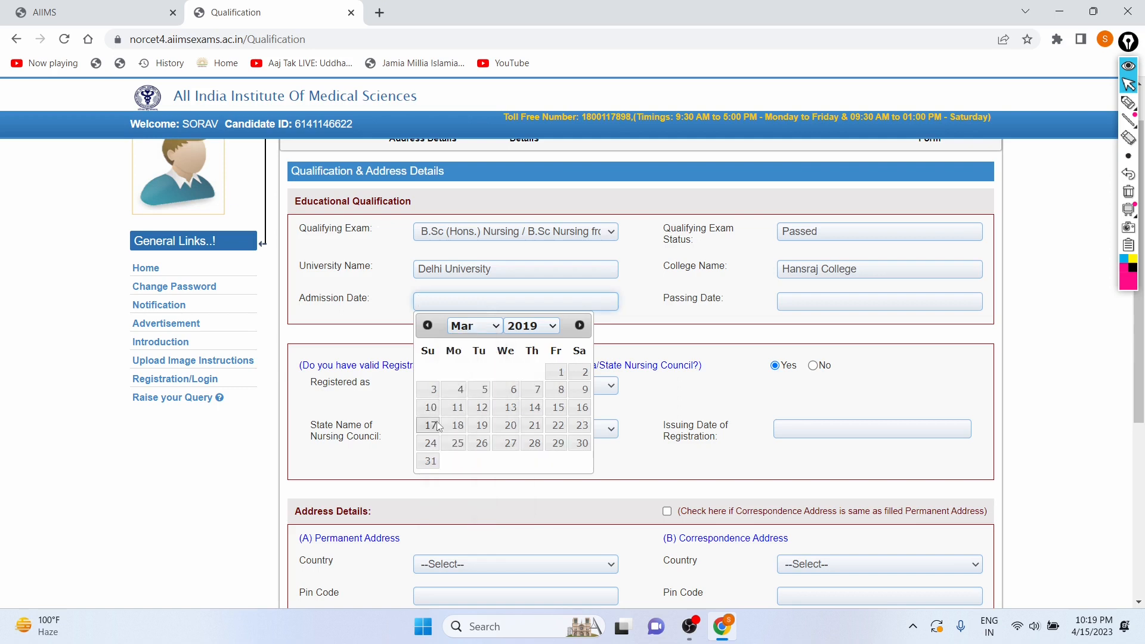
{"action": "left_click", "coordinate": [482, 408]}
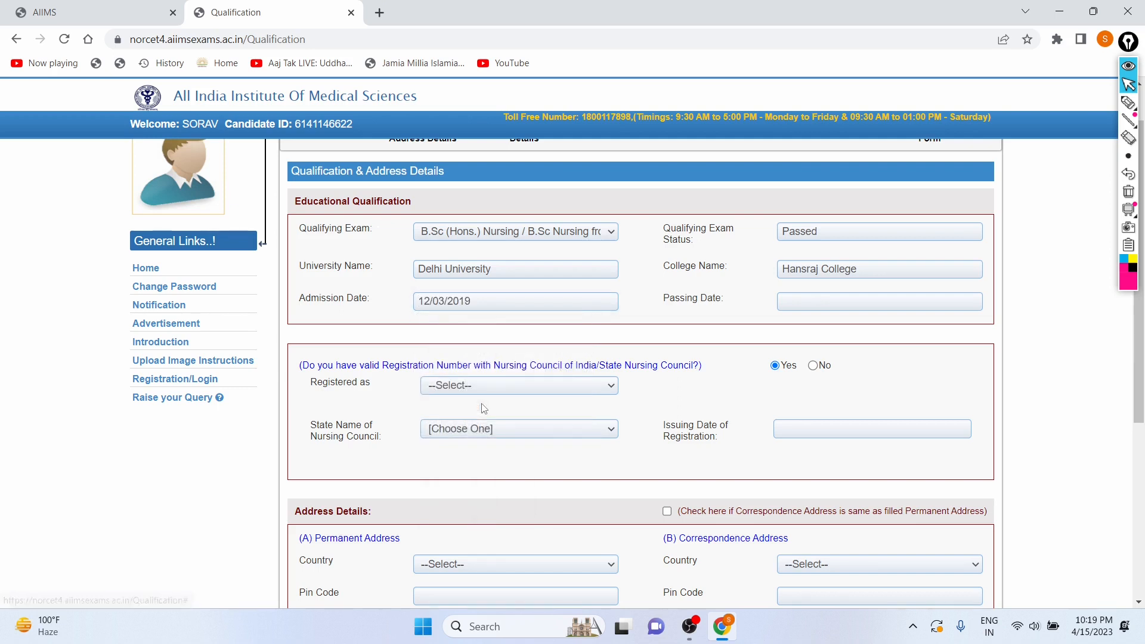
Set the Passing Date to 14/04/2022 using the date picker.
{"action": "left_click", "coordinate": [798, 297]}
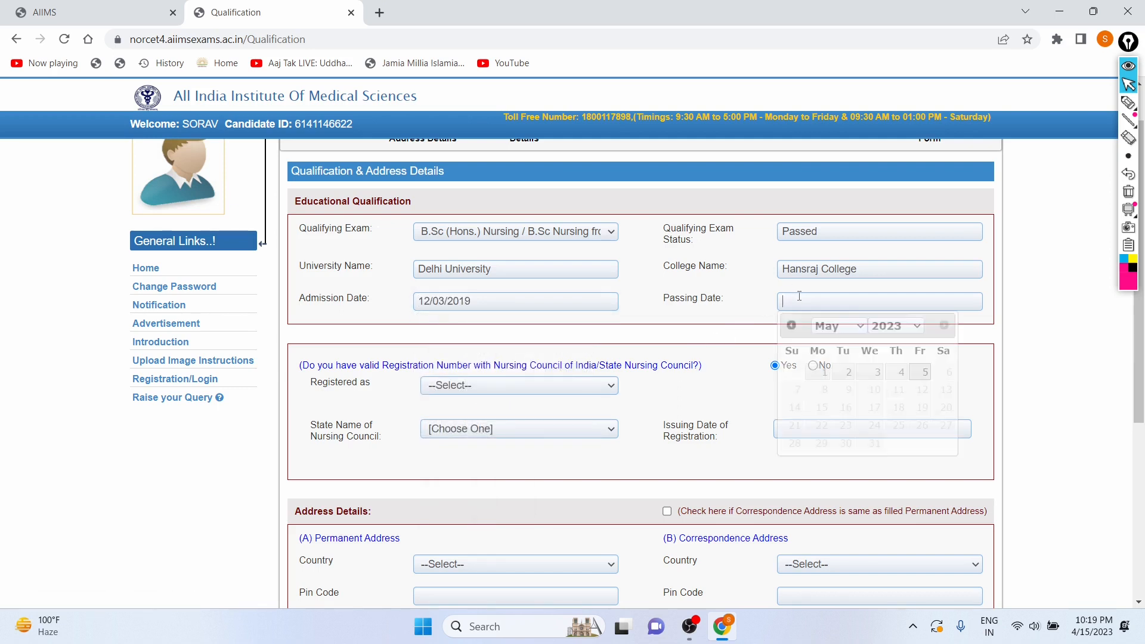
{"action": "left_click", "coordinate": [889, 328]}
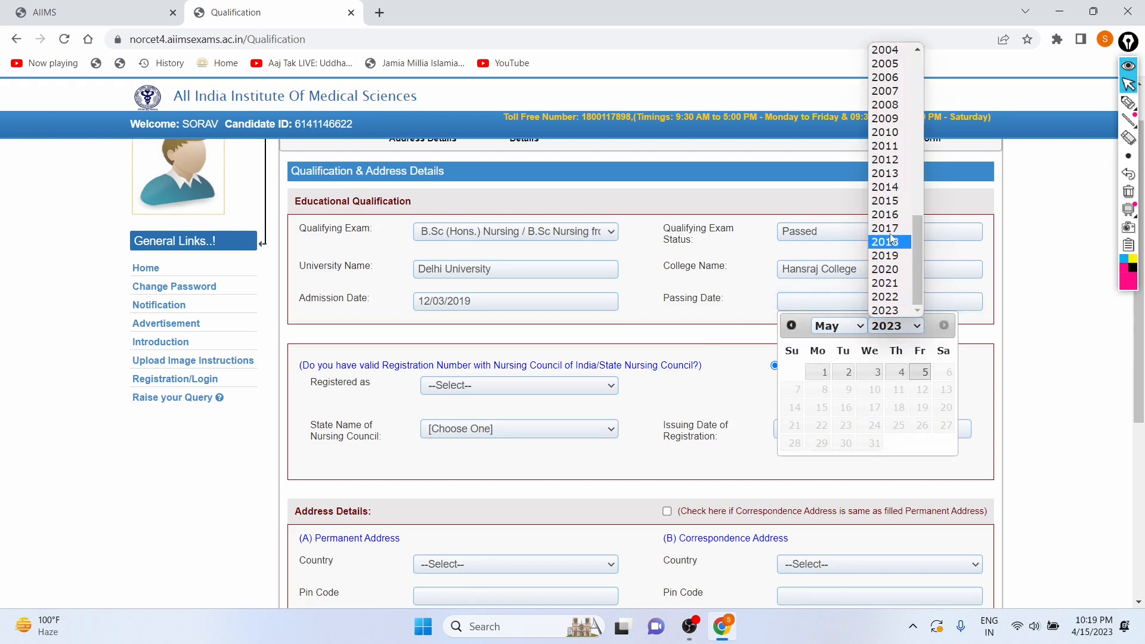
{"action": "left_click", "coordinate": [889, 304]}
{"action": "left_click", "coordinate": [848, 326]}
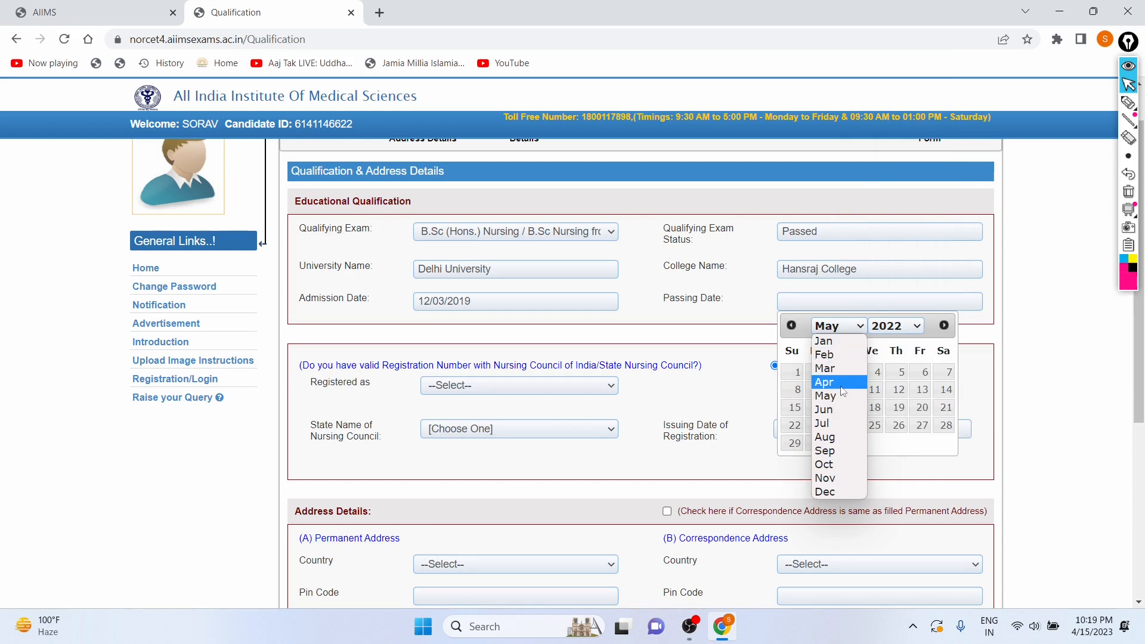
{"action": "left_click", "coordinate": [841, 382]}
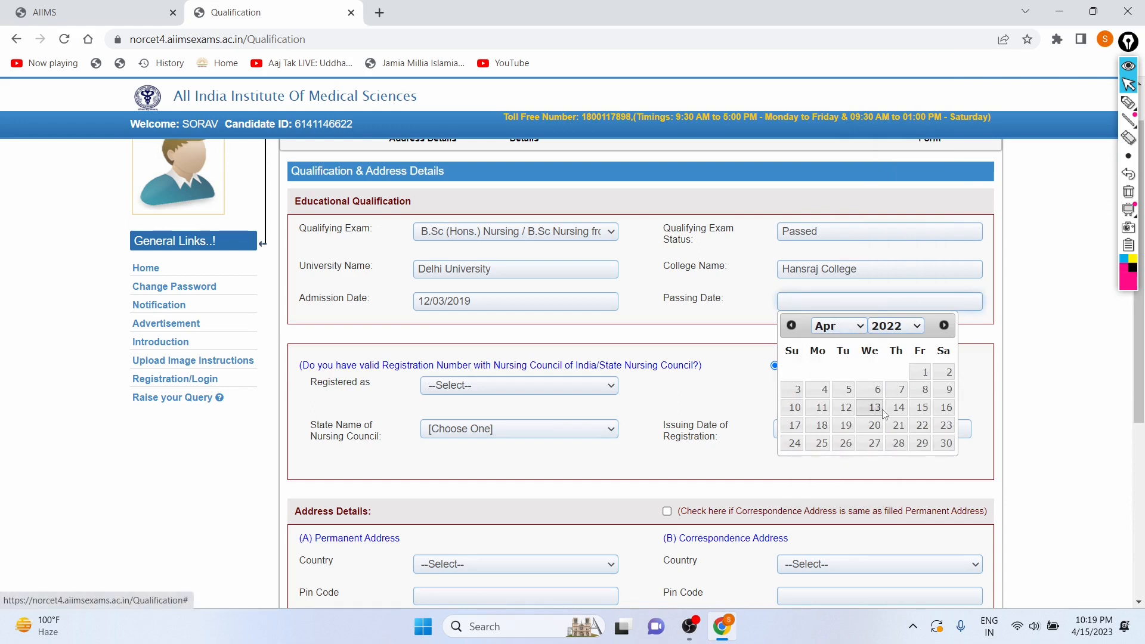
{"action": "left_click", "coordinate": [899, 407]}
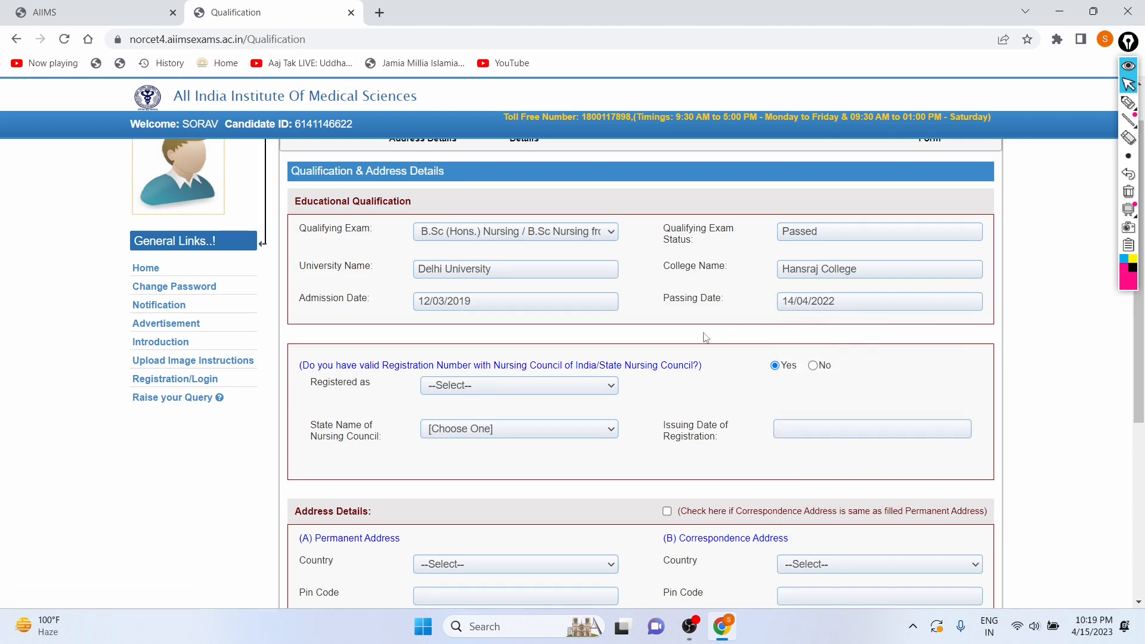
{"action": "scroll", "coordinate": [536, 316], "scroll_direction": "down", "scroll_amount": 1}
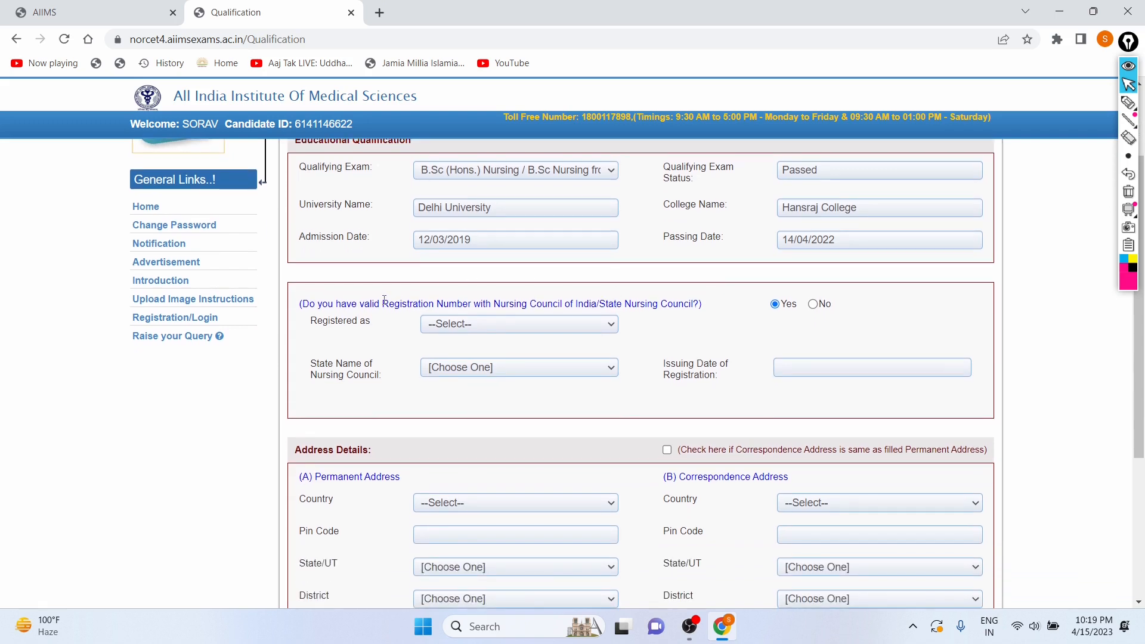
{"action": "scroll", "coordinate": [385, 300], "scroll_direction": "down", "scroll_amount": 1}
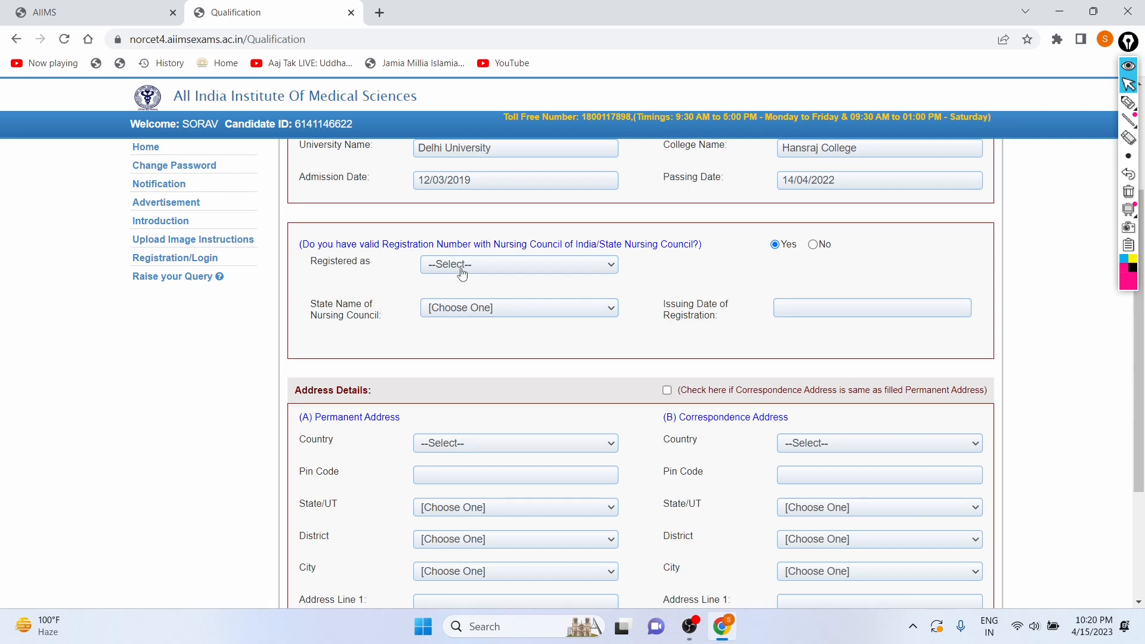
{"action": "left_click", "coordinate": [813, 244]}
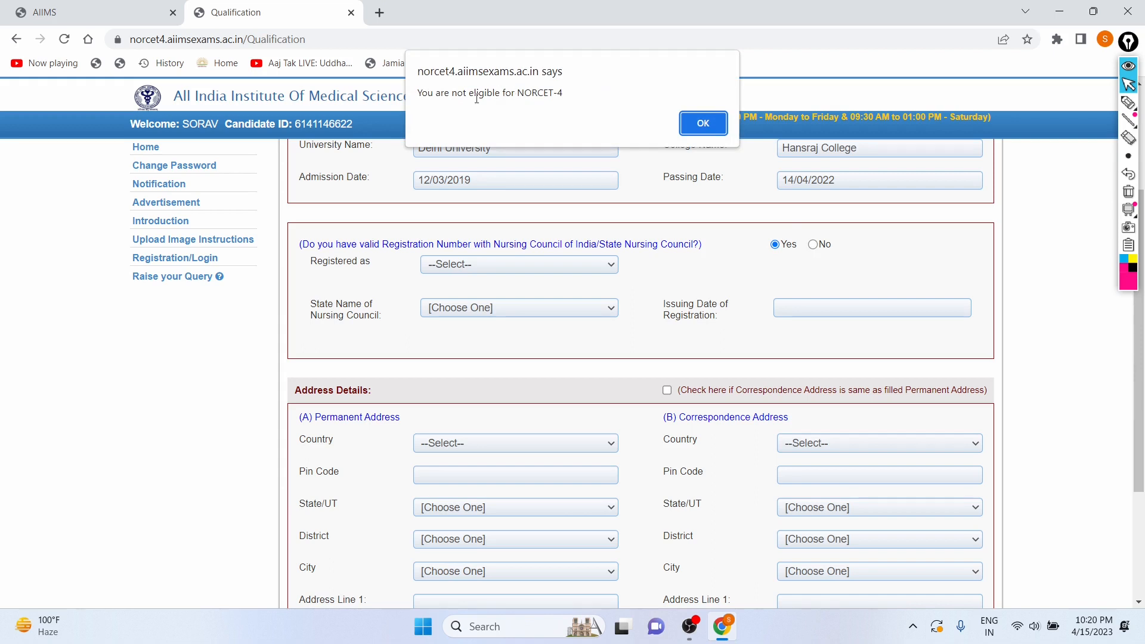
{"action": "left_click_drag", "start_coordinate": [419, 93], "coordinate": [561, 89]}
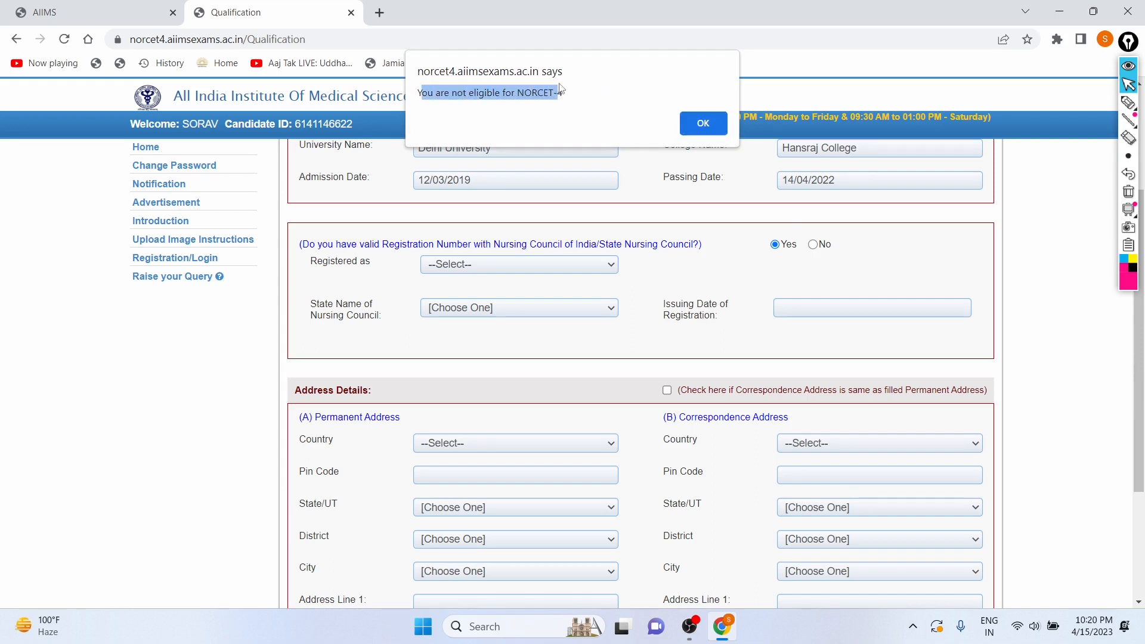
{"action": "left_click", "coordinate": [609, 97]}
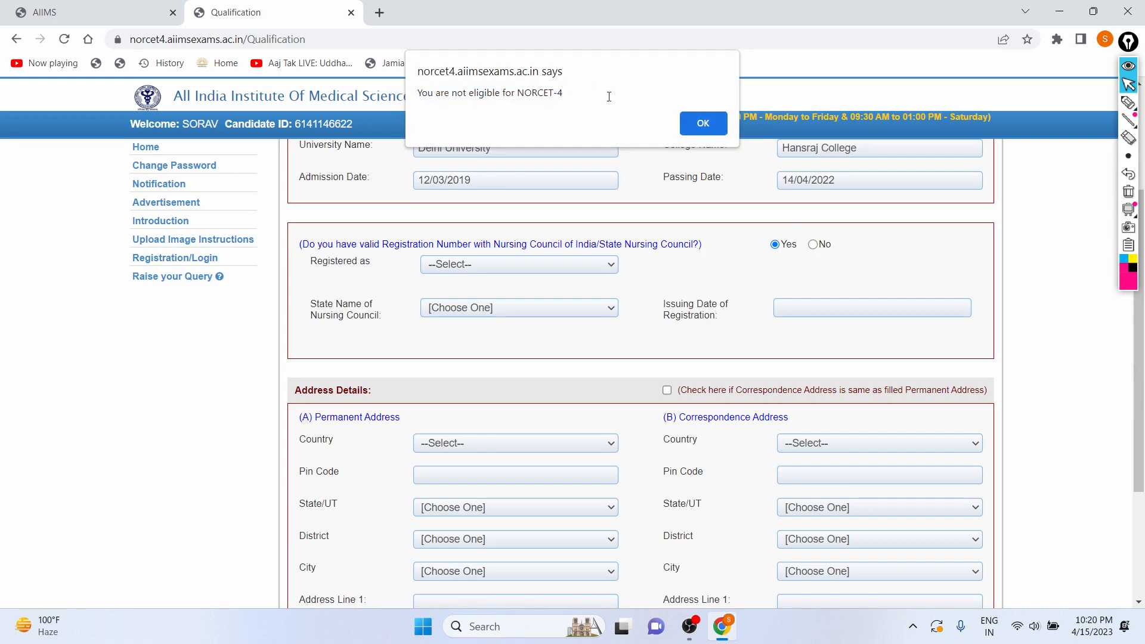
{"action": "left_click", "coordinate": [704, 123]}
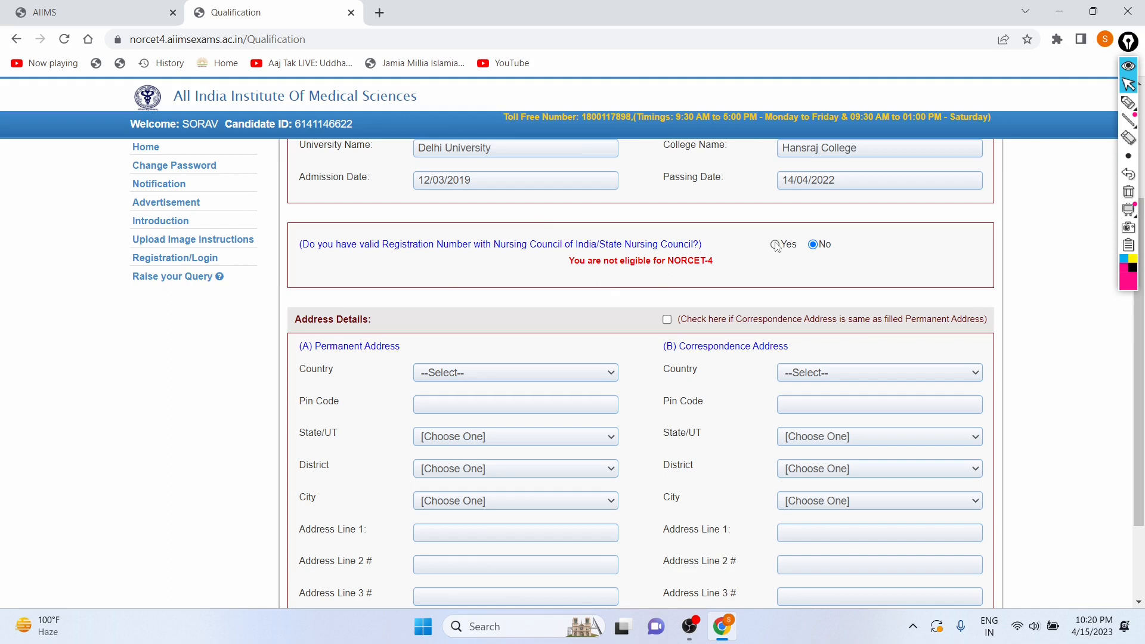
{"action": "left_click", "coordinate": [775, 245]}
Set Registered as to Nurse and Midwife and enter the nurse and midwife registration numbers.
{"action": "left_click", "coordinate": [460, 264]}
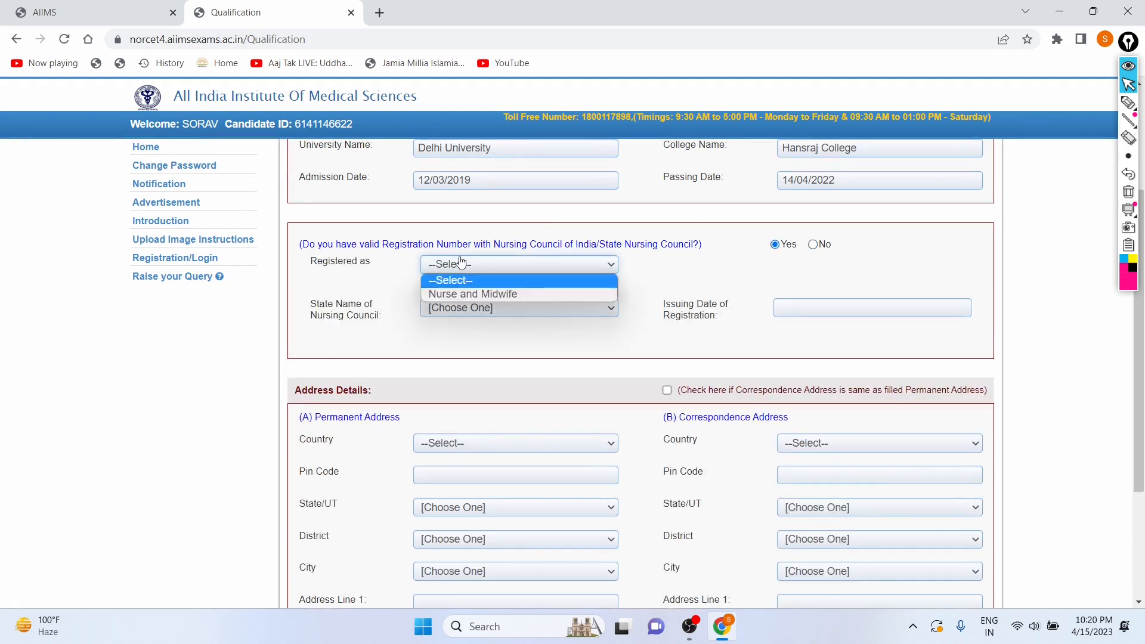
{"action": "left_click", "coordinate": [461, 296]}
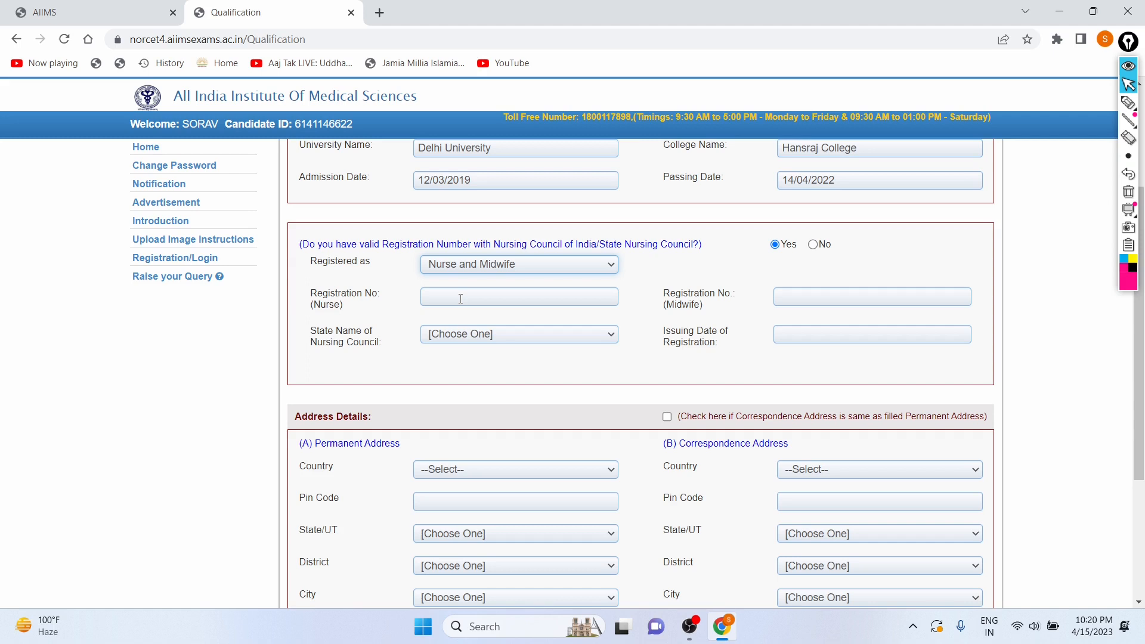
{"action": "left_click", "coordinate": [460, 299]}
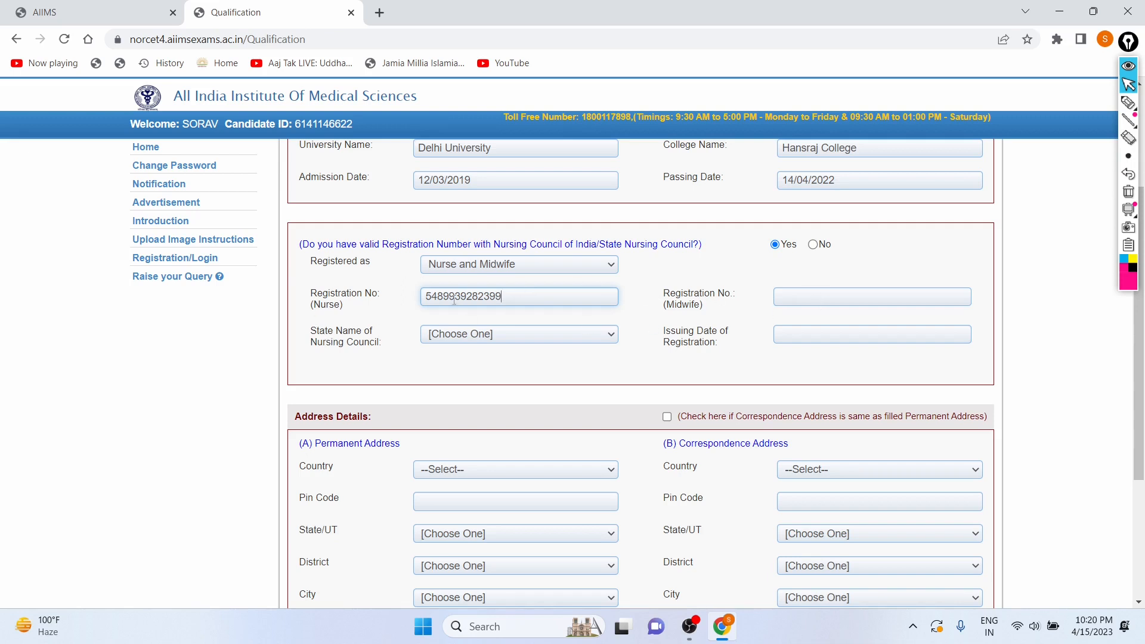
{"action": "left_click", "coordinate": [875, 302]}
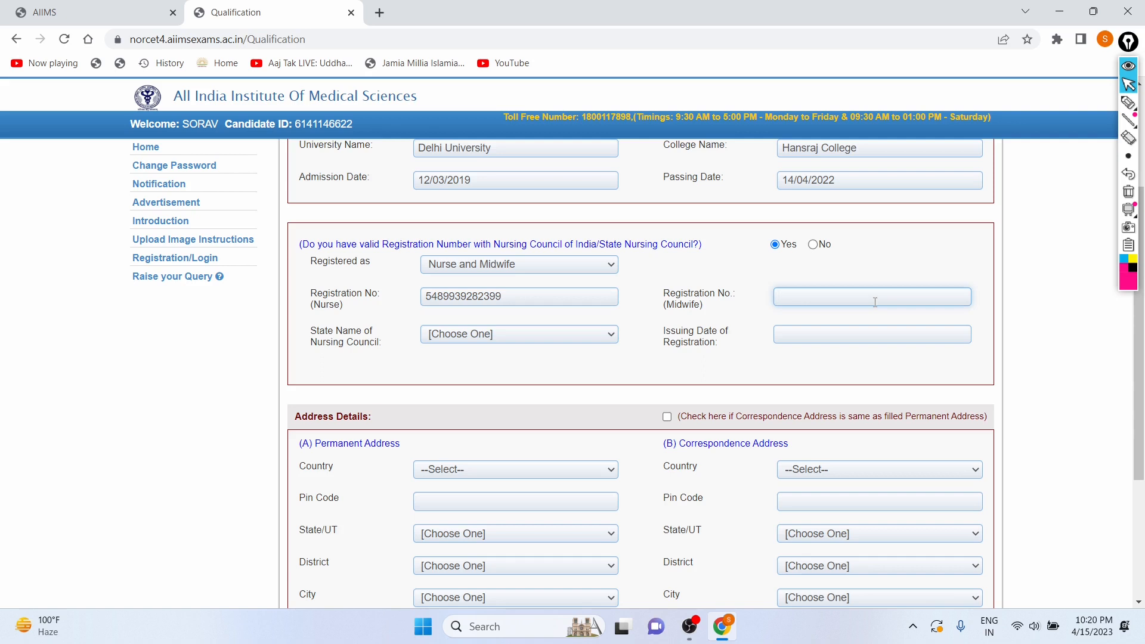
Select DELHI as the State Name of Nursing Council.
{"action": "left_click", "coordinate": [463, 335]}
{"action": "scroll", "coordinate": [467, 219], "scroll_direction": "down", "scroll_amount": 2}
{"action": "scroll", "coordinate": [467, 219], "scroll_direction": "down", "scroll_amount": 1}
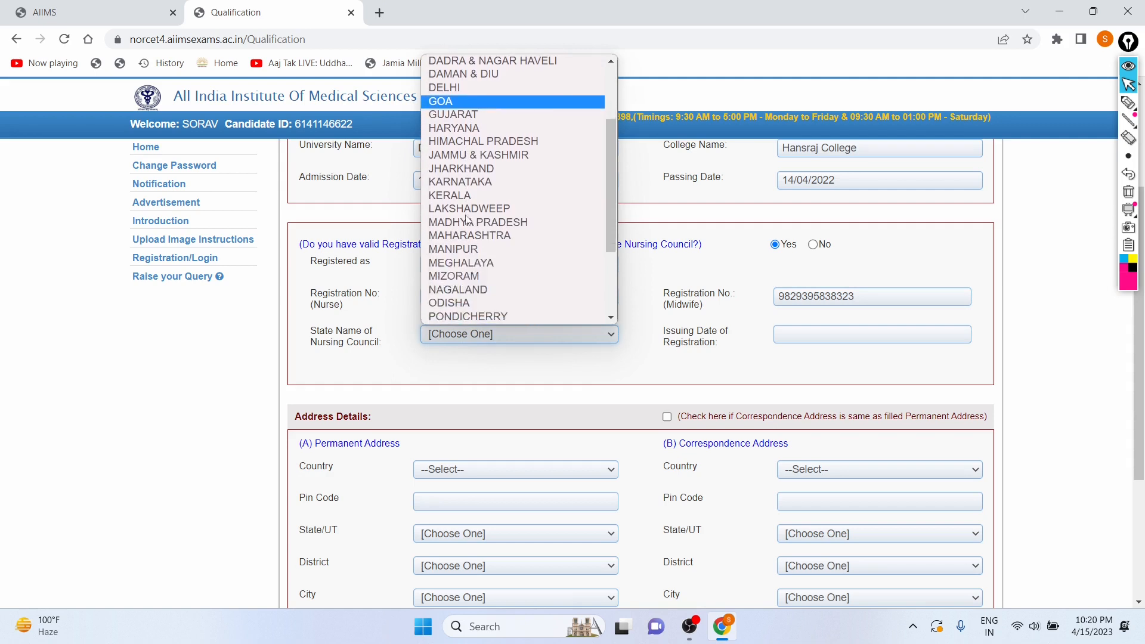
{"action": "left_click", "coordinate": [459, 89]}
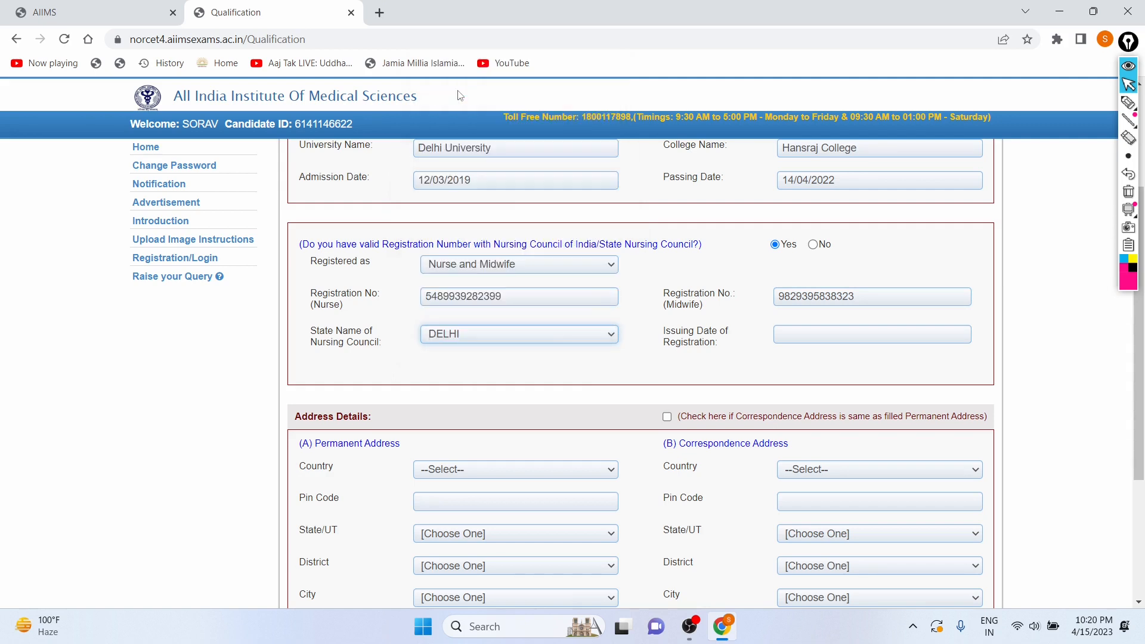
Set the Issuing Date of Registration to 20/04/2022 using the date picker.
{"action": "left_click", "coordinate": [818, 339]}
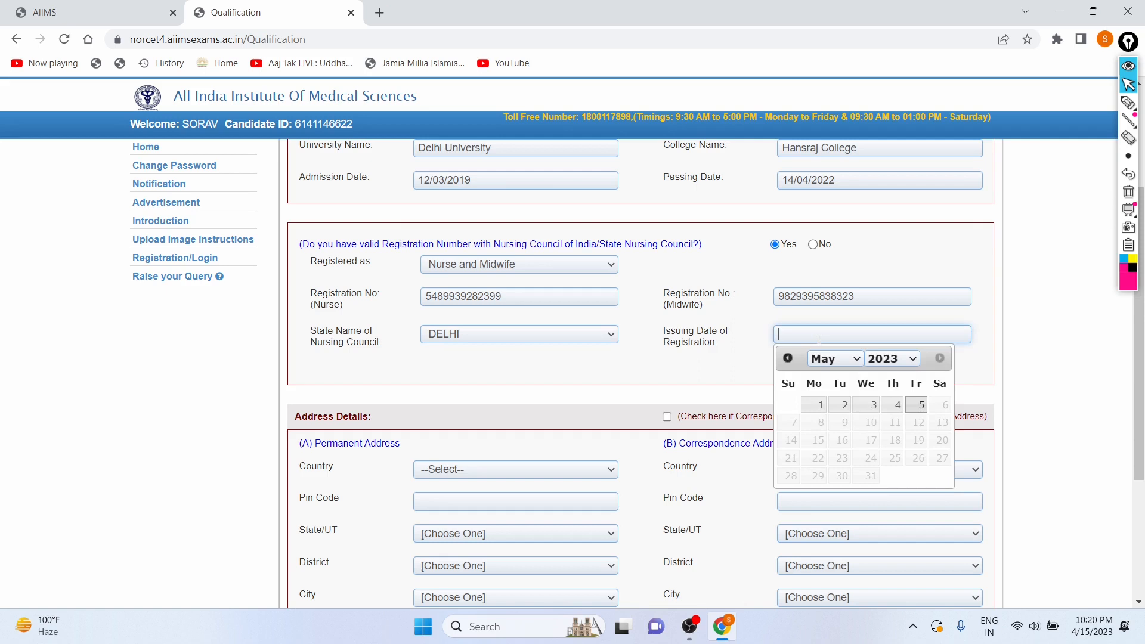
{"action": "left_click", "coordinate": [883, 367]}
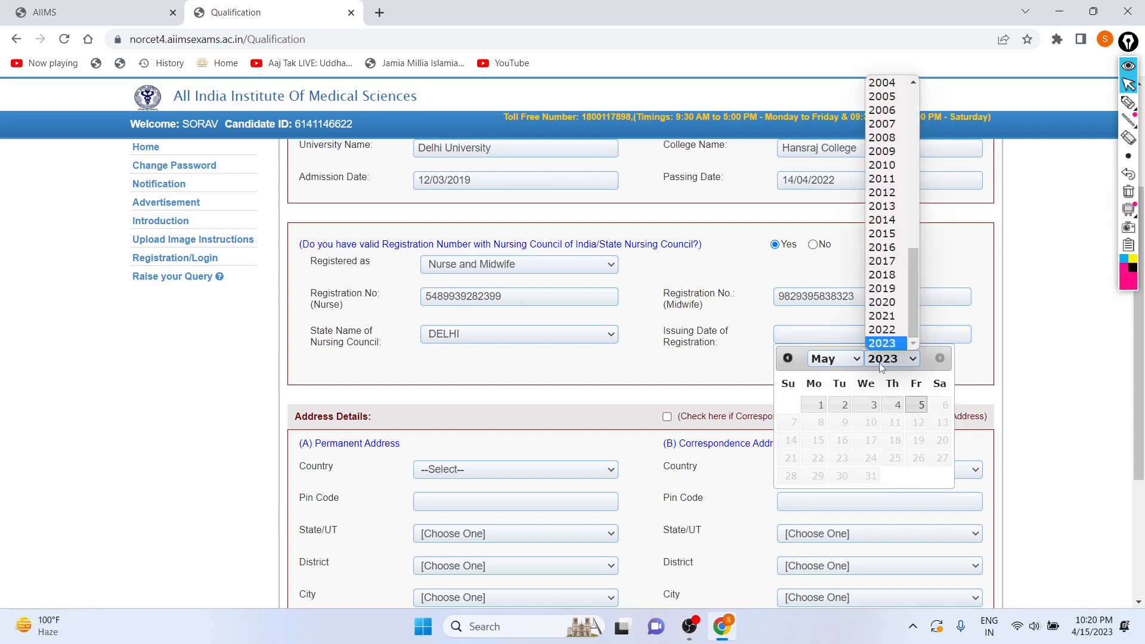
{"action": "left_click", "coordinate": [882, 329]}
{"action": "left_click", "coordinate": [848, 365]}
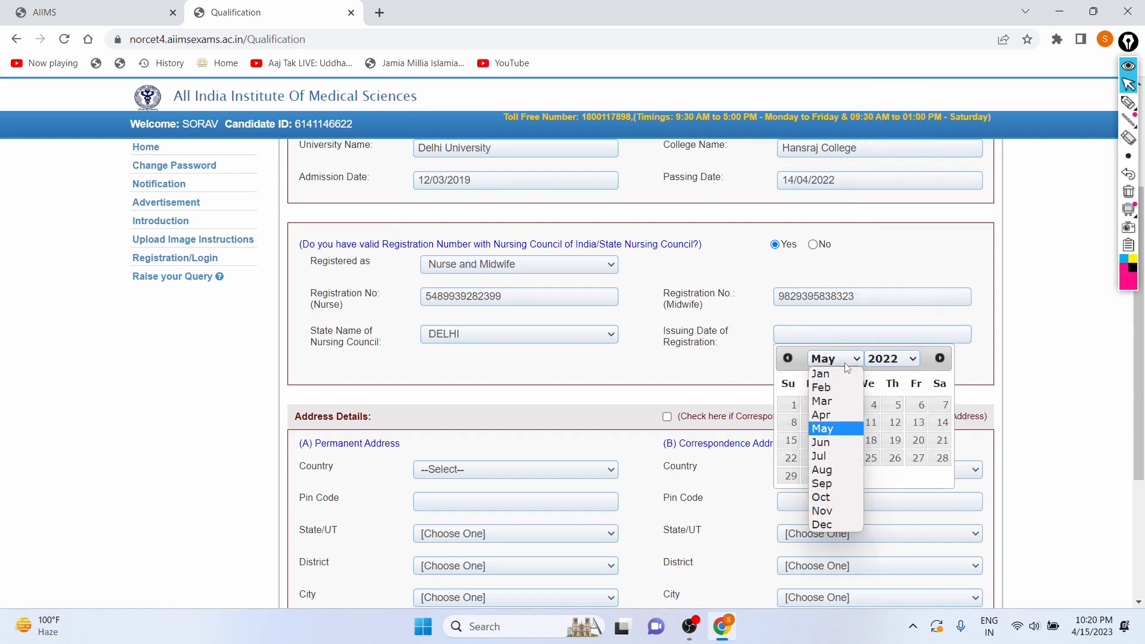
{"action": "left_click", "coordinate": [843, 420]}
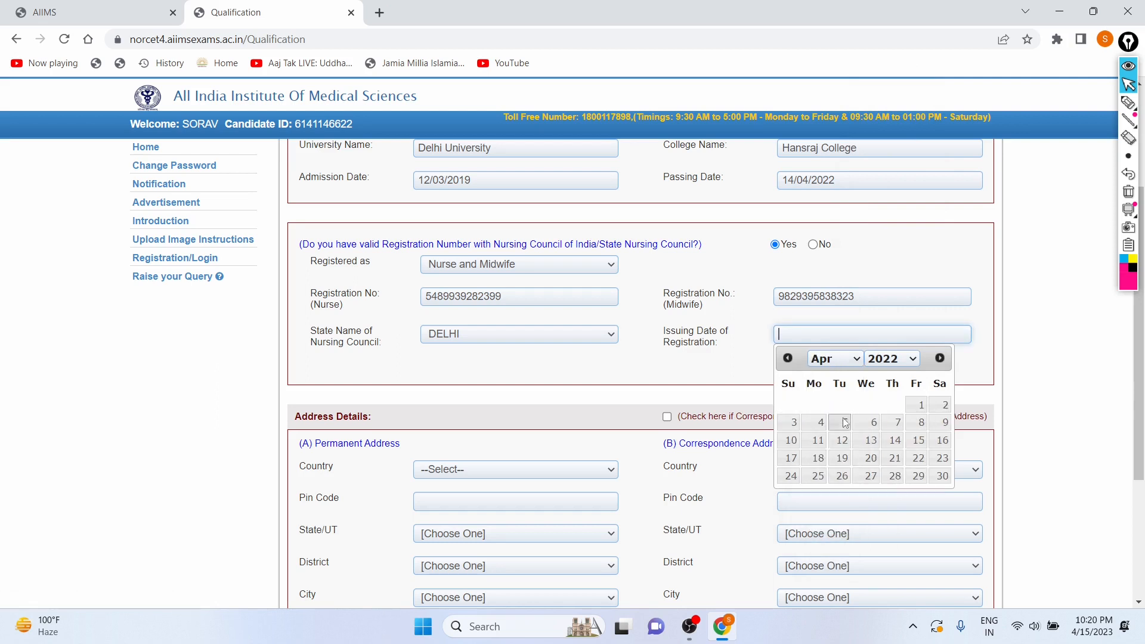
{"action": "left_click", "coordinate": [872, 458]}
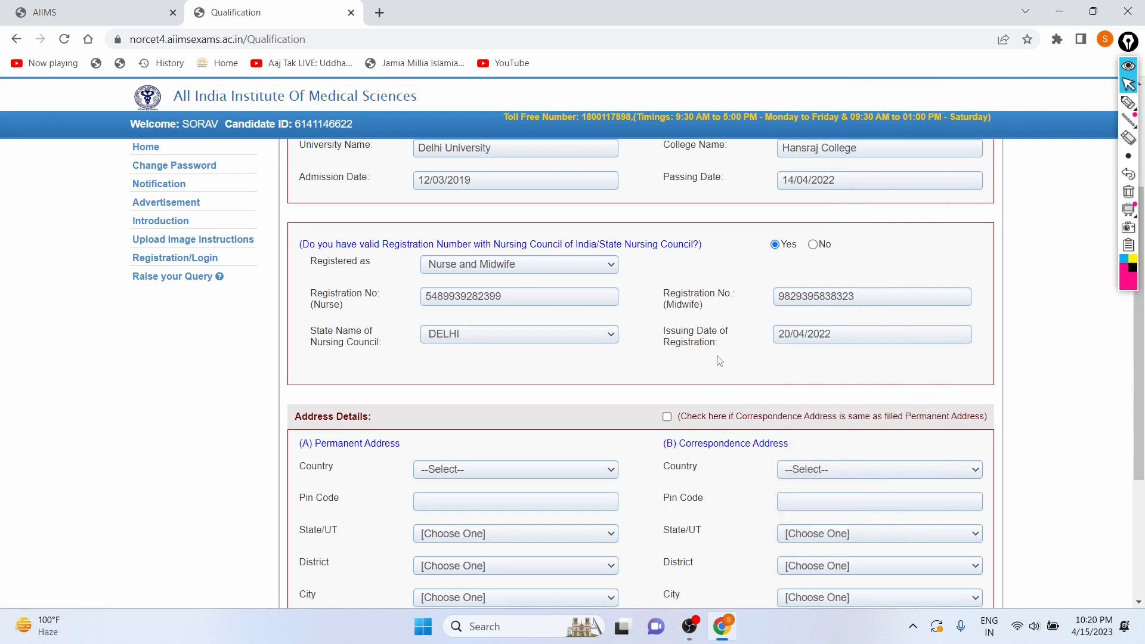
Set the permanent address country to India and tick the option making correspondence address same as permanent, dismissing the message.
{"action": "scroll", "coordinate": [718, 361], "scroll_direction": "down", "scroll_amount": 2}
{"action": "scroll", "coordinate": [718, 360], "scroll_direction": "down", "scroll_amount": 2}
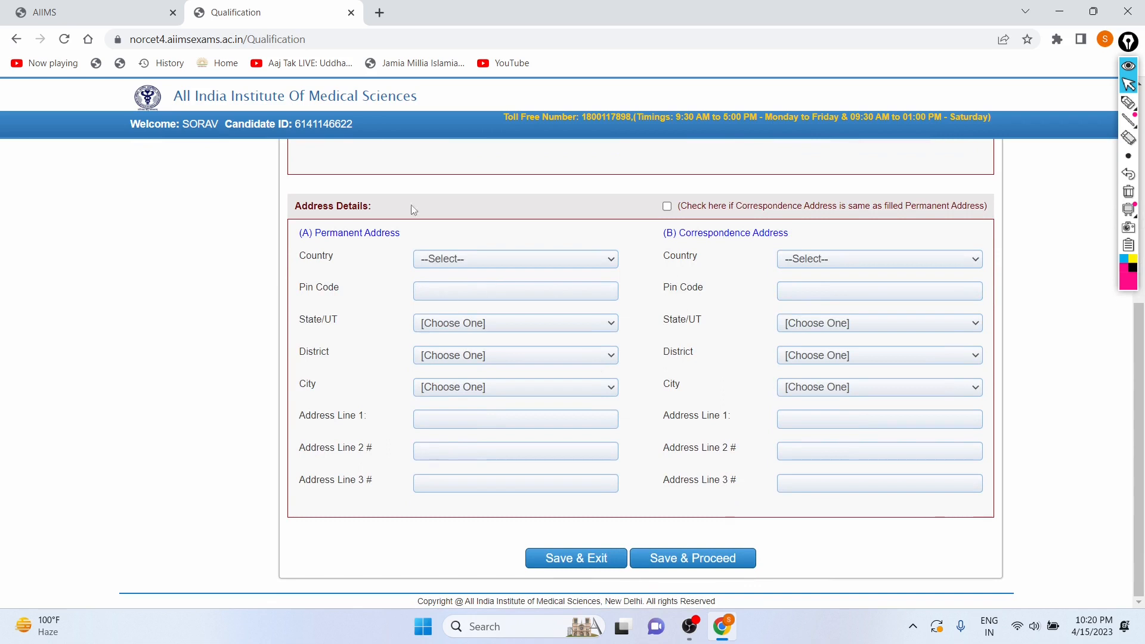
{"action": "left_click", "coordinate": [457, 263]}
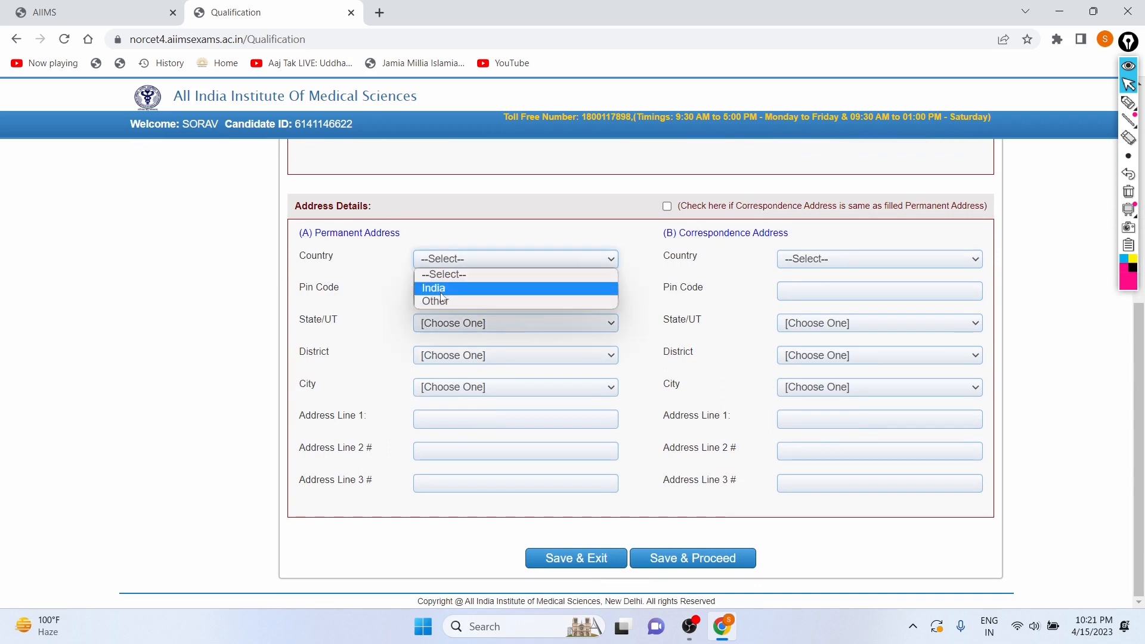
{"action": "left_click", "coordinate": [441, 291]}
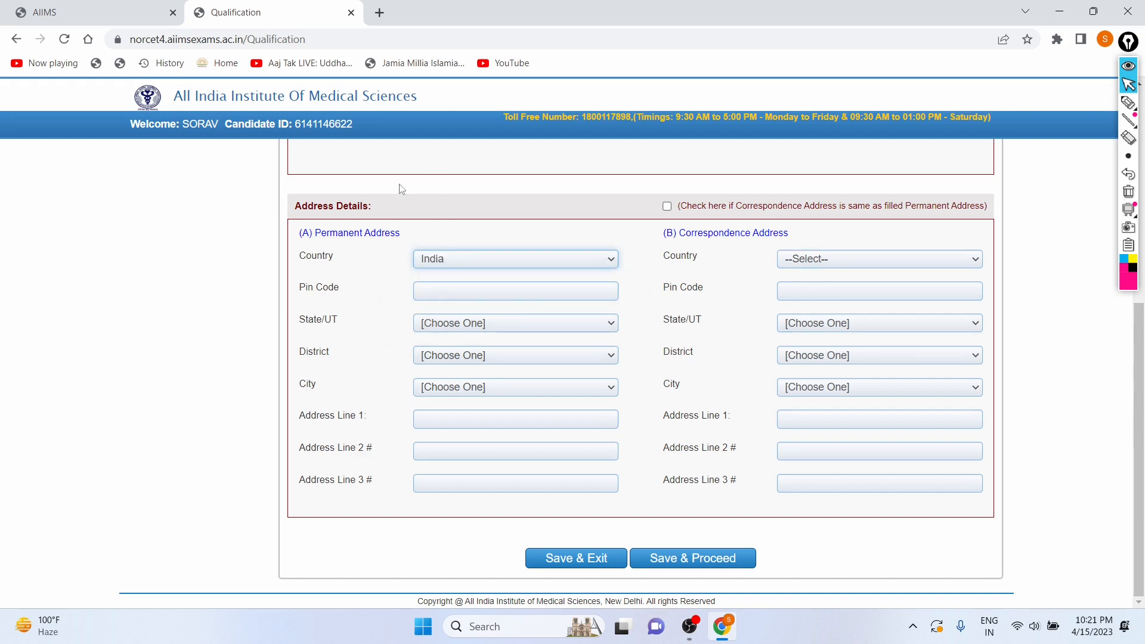
{"action": "left_click", "coordinate": [668, 207]}
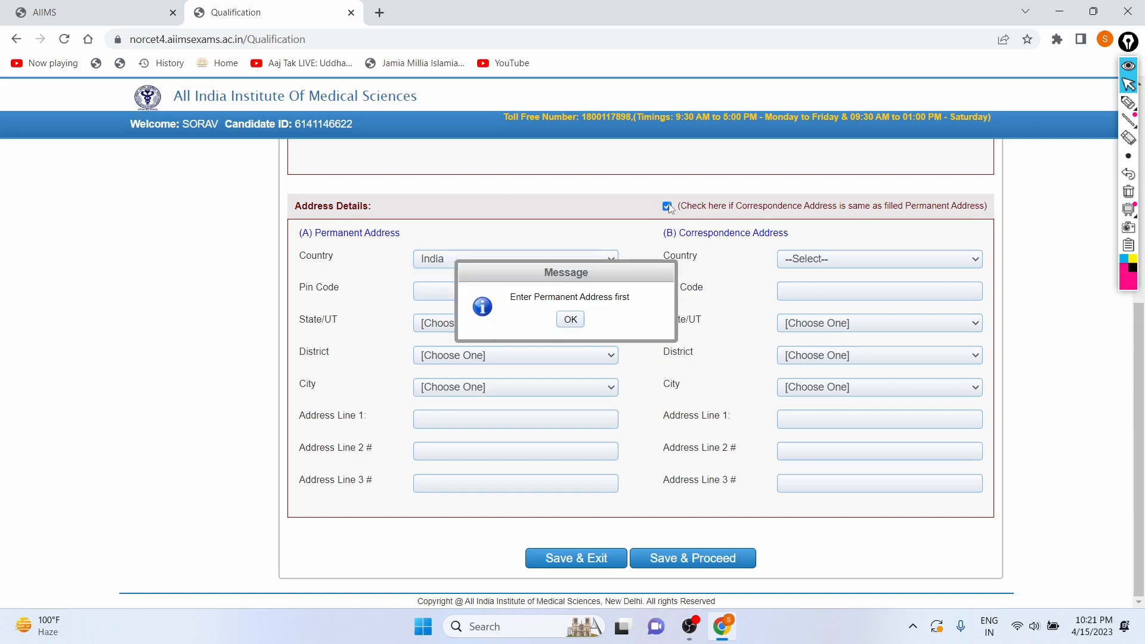
{"action": "left_click", "coordinate": [563, 321]}
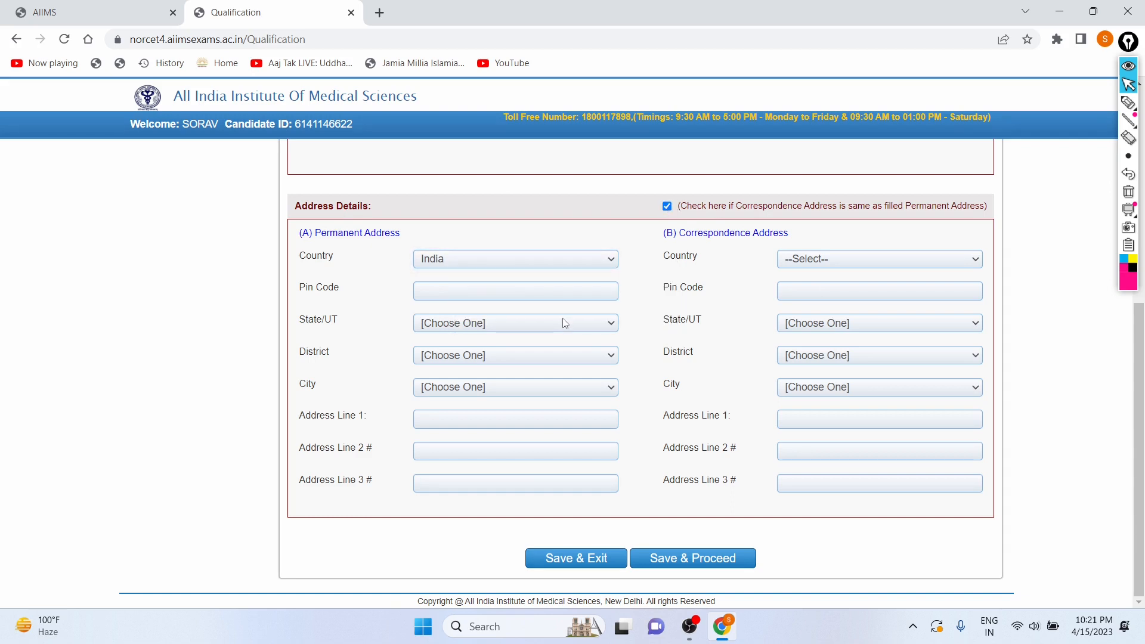
Fill in the permanent address with pin code, state, district, city and address lines, then save and proceed, dismissing the messages.
{"action": "left_click", "coordinate": [437, 293]}
{"action": "type", "text": "113828"}
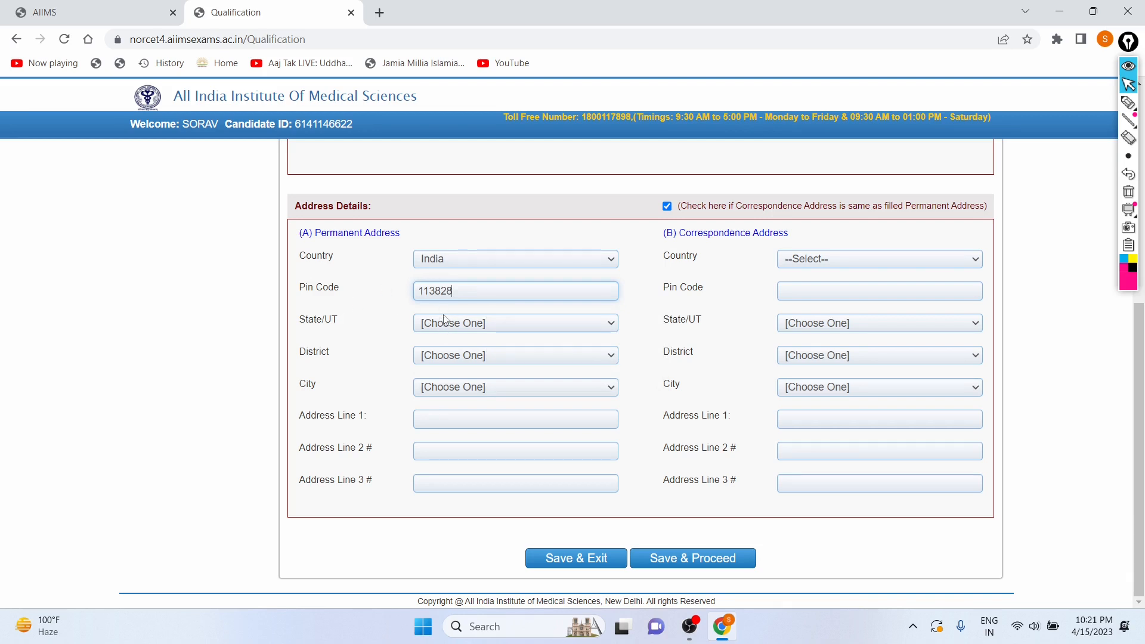
{"action": "left_click", "coordinate": [486, 326]}
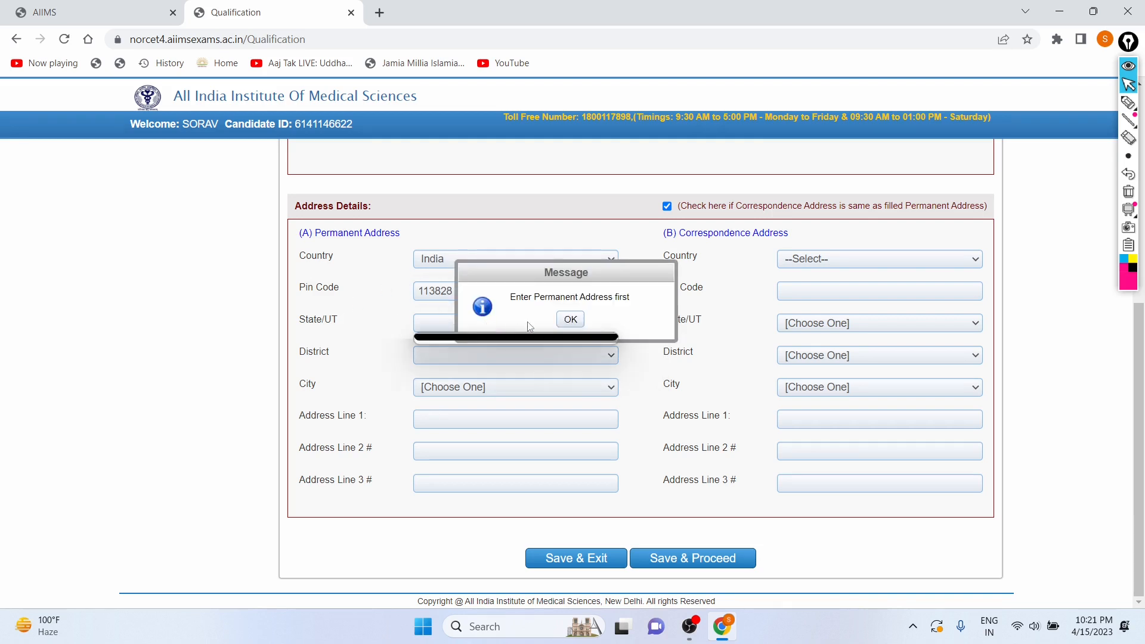
{"action": "left_click", "coordinate": [571, 320]}
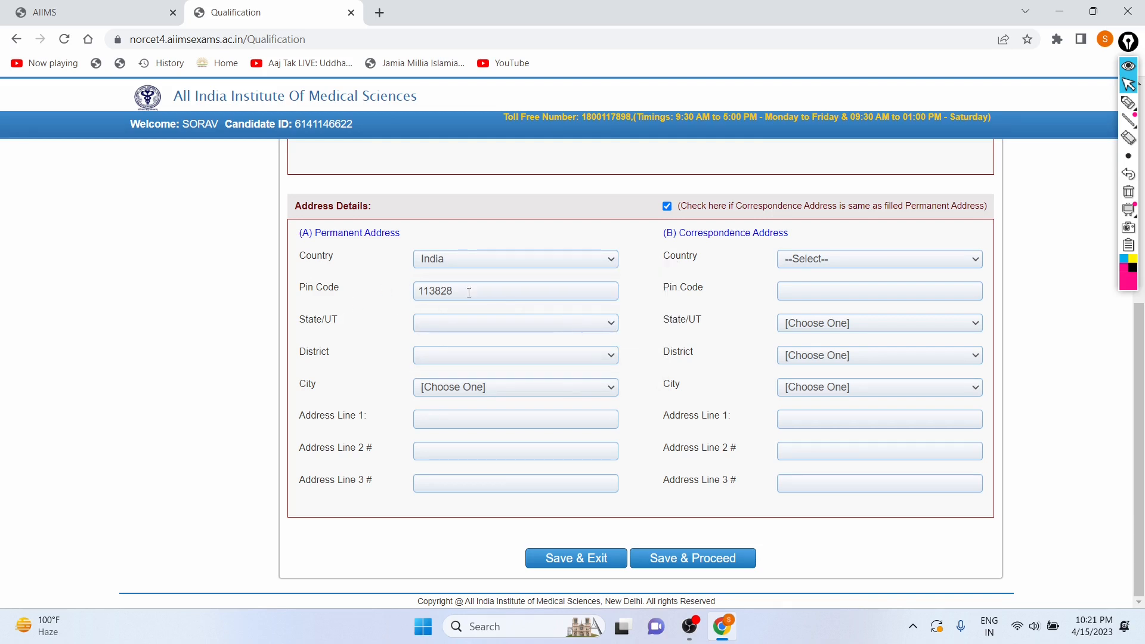
{"action": "left_click", "coordinate": [559, 323]}
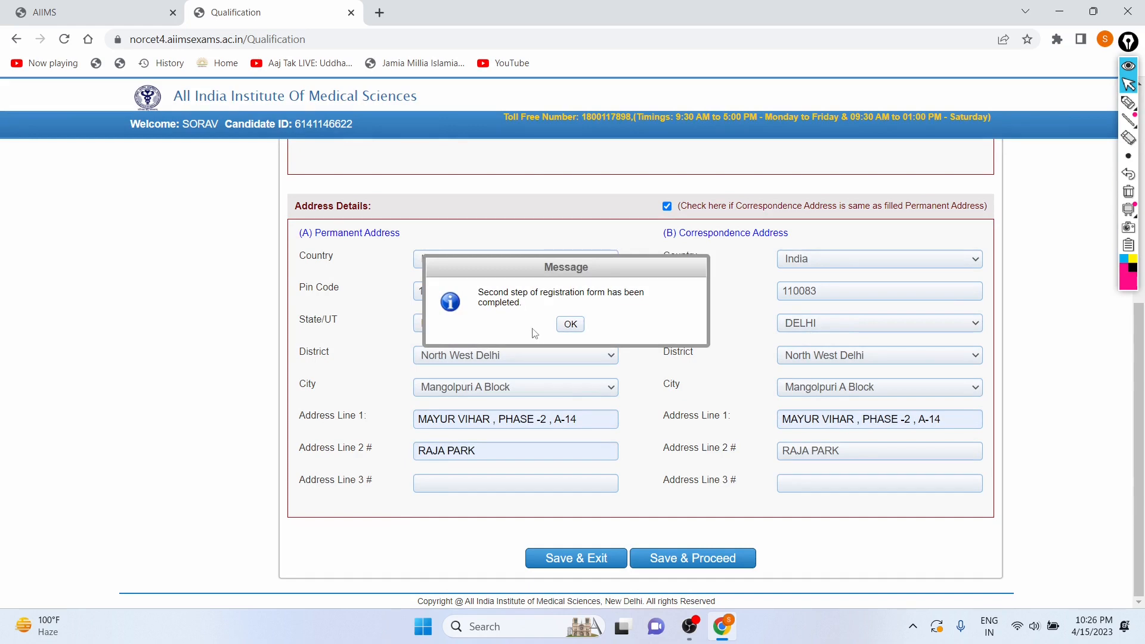
{"action": "left_click", "coordinate": [564, 325]}
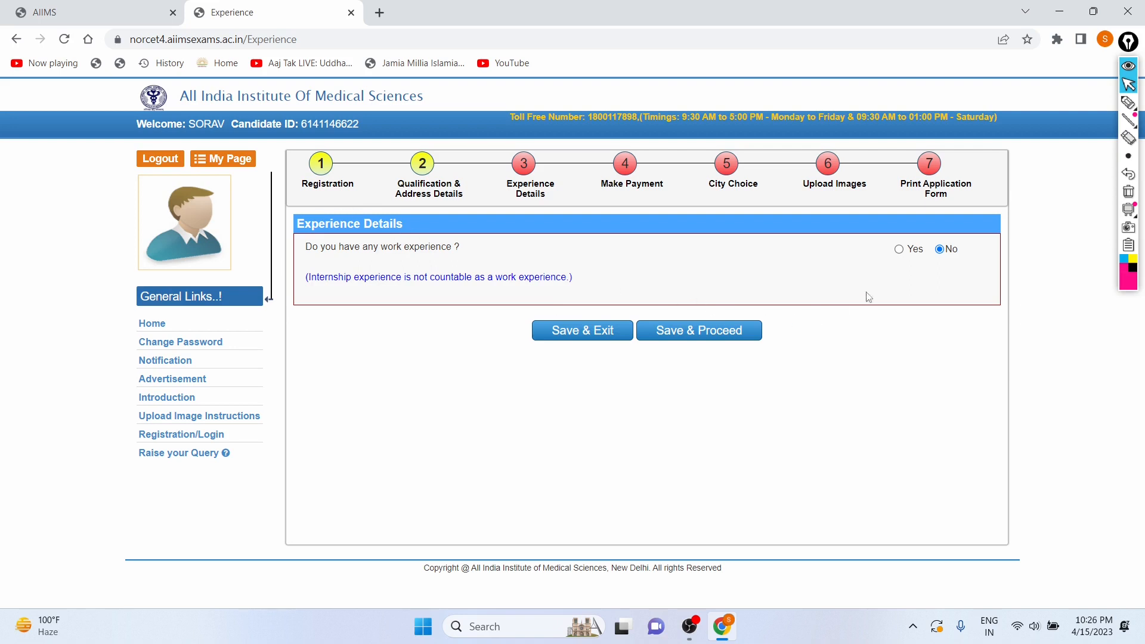
{"action": "left_click", "coordinate": [899, 249]}
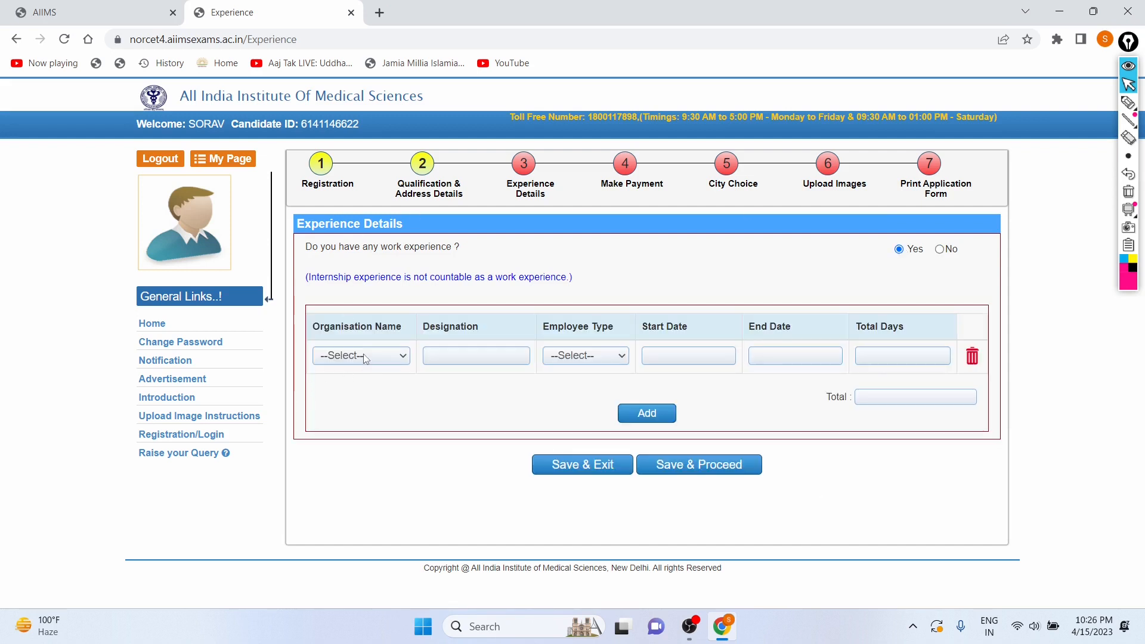
{"action": "left_click", "coordinate": [578, 356]}
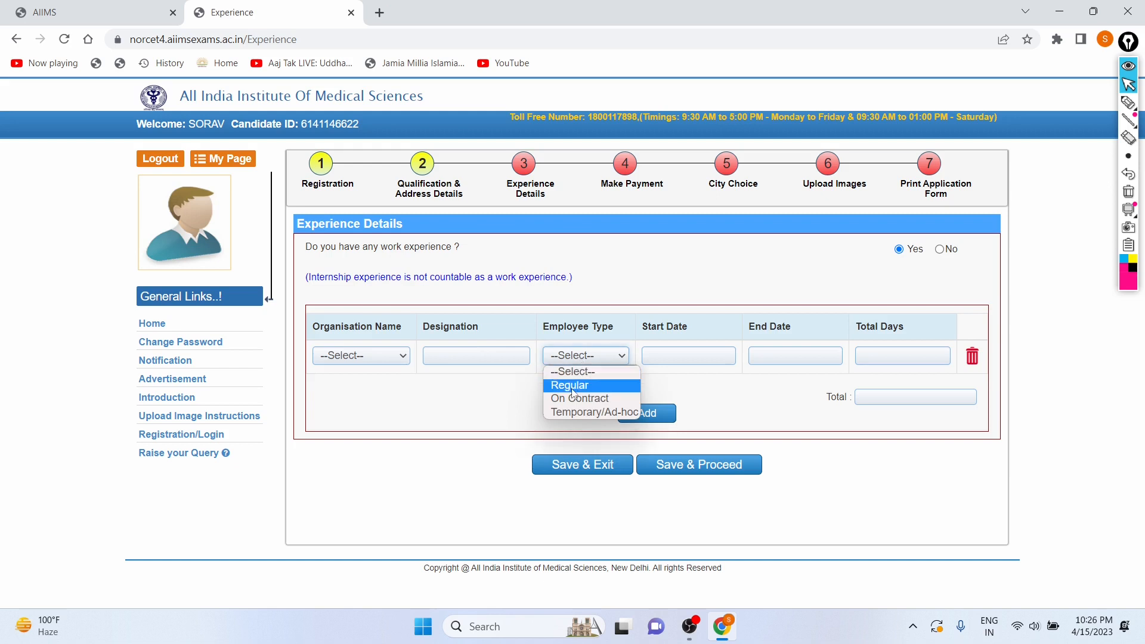
{"action": "left_click", "coordinate": [512, 421]}
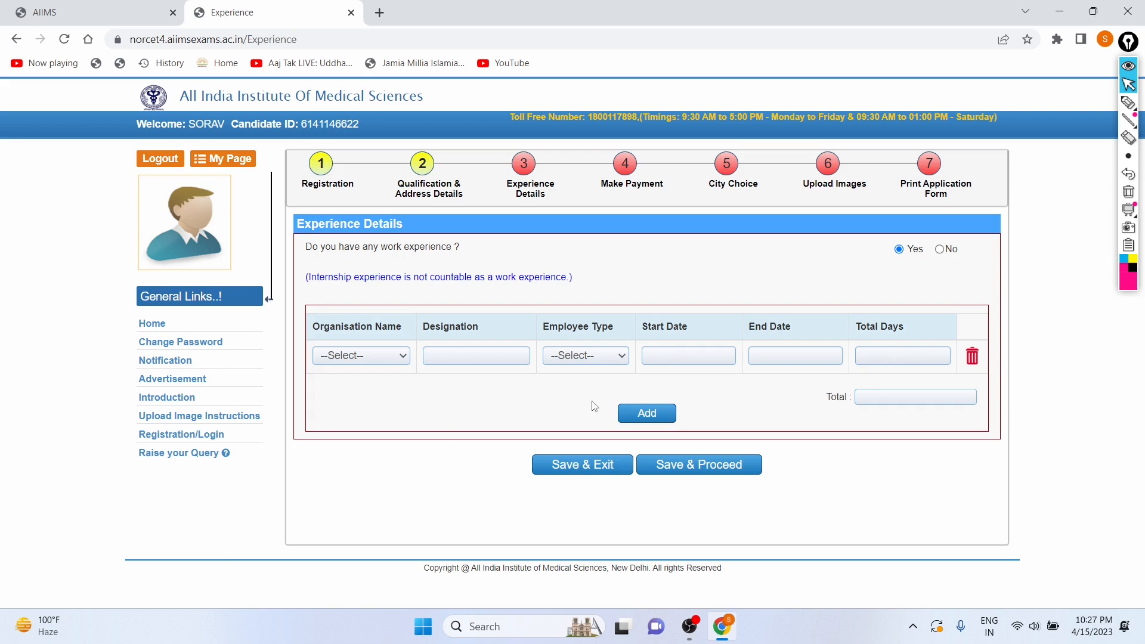
Answer No to having work experience, save and proceed, and dismiss the completion message.
{"action": "left_click", "coordinate": [940, 250]}
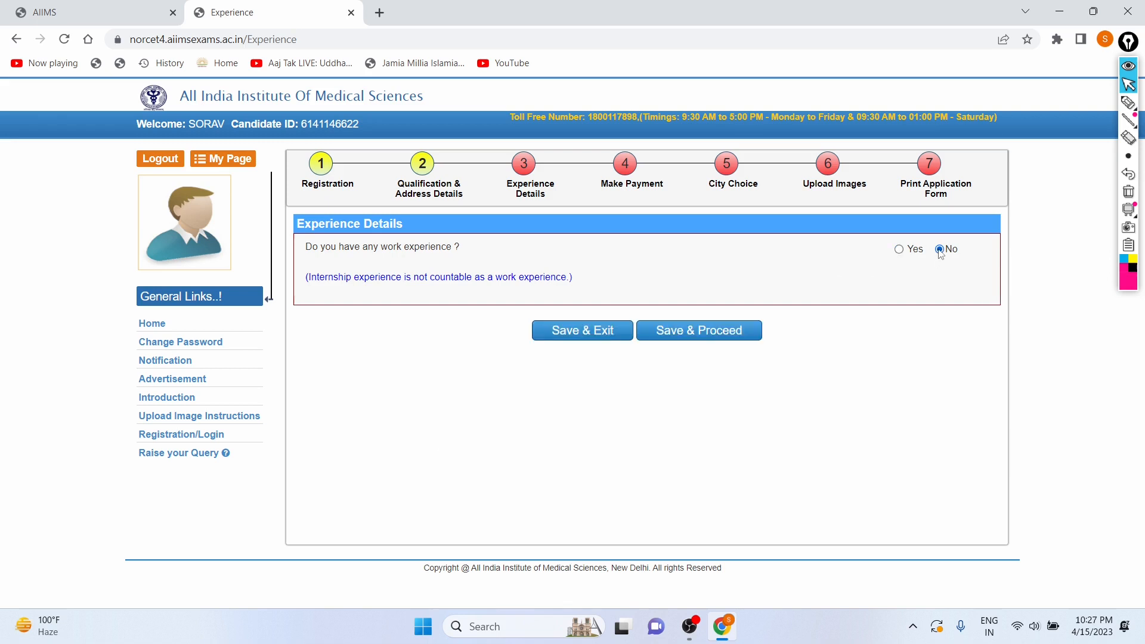
{"action": "left_click", "coordinate": [692, 332]}
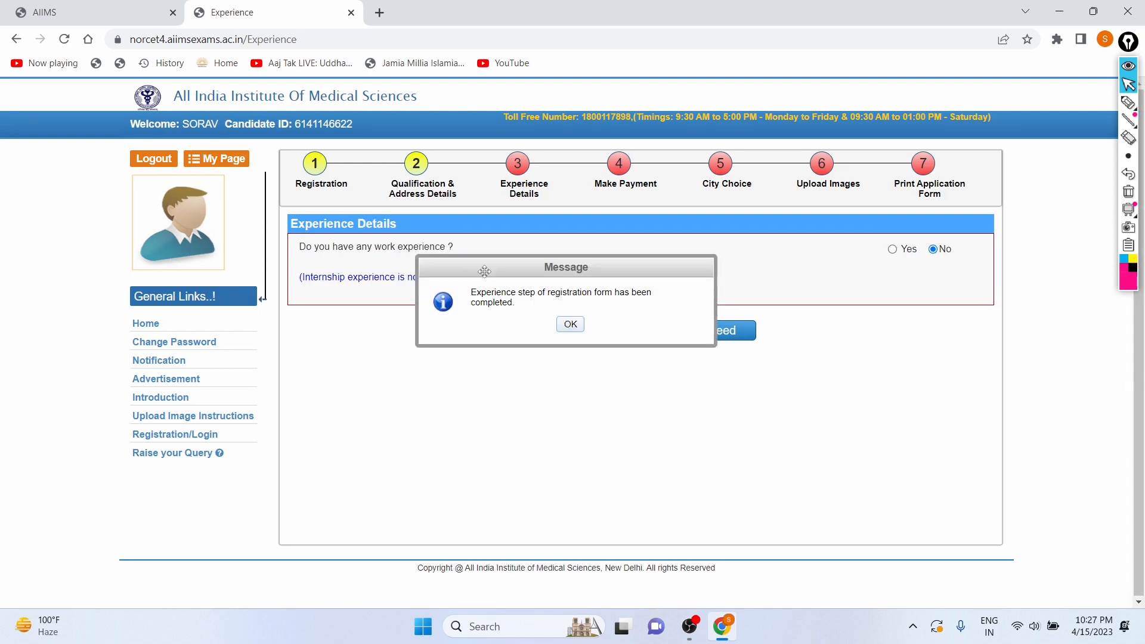
{"action": "left_click", "coordinate": [569, 323]}
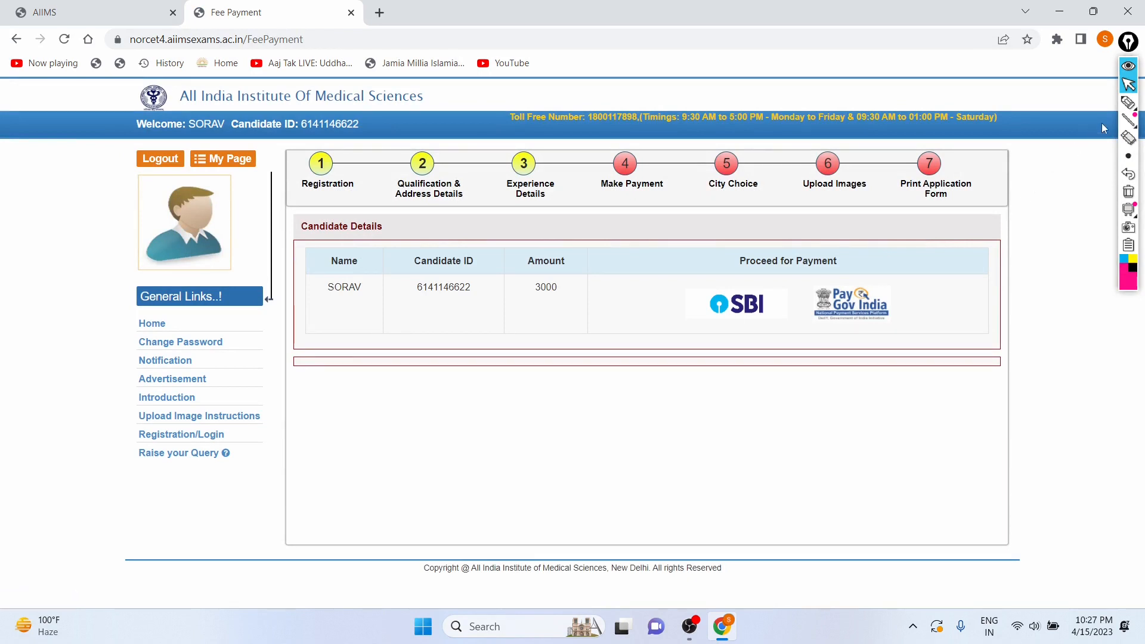
{"action": "left_click", "coordinate": [1128, 102]}
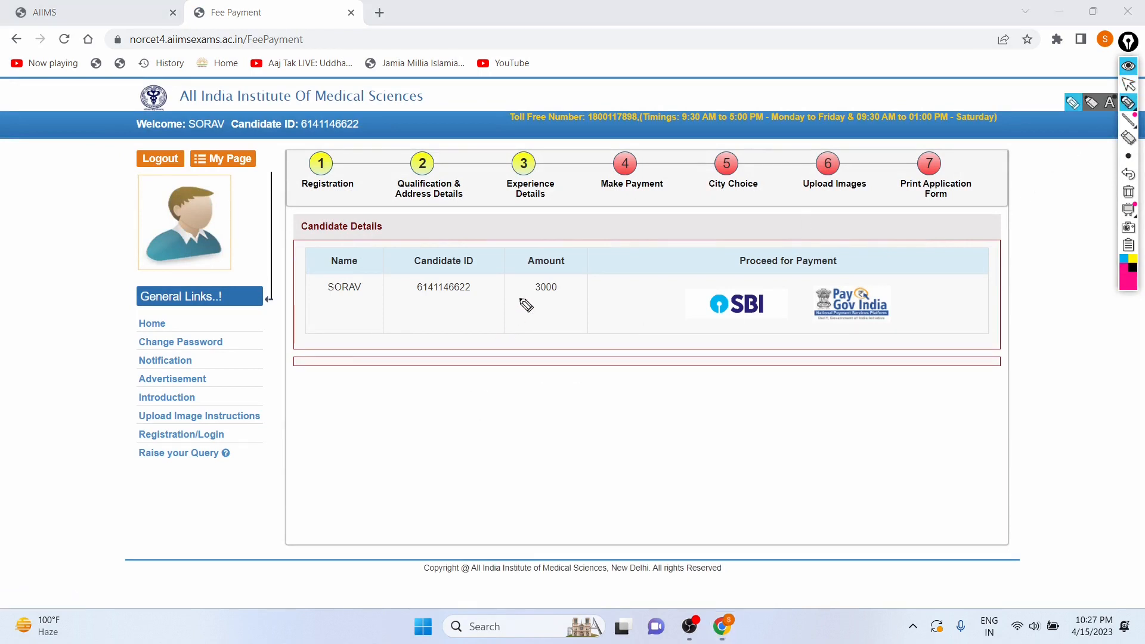
{"action": "mouse_move", "coordinate": [524, 302]}
{"action": "left_mouse_down"}
{"action": "mouse_move", "coordinate": [567, 305]}
{"action": "mouse_move", "coordinate": [539, 253]}
{"action": "mouse_move", "coordinate": [522, 309]}
{"action": "left_mouse_up"}
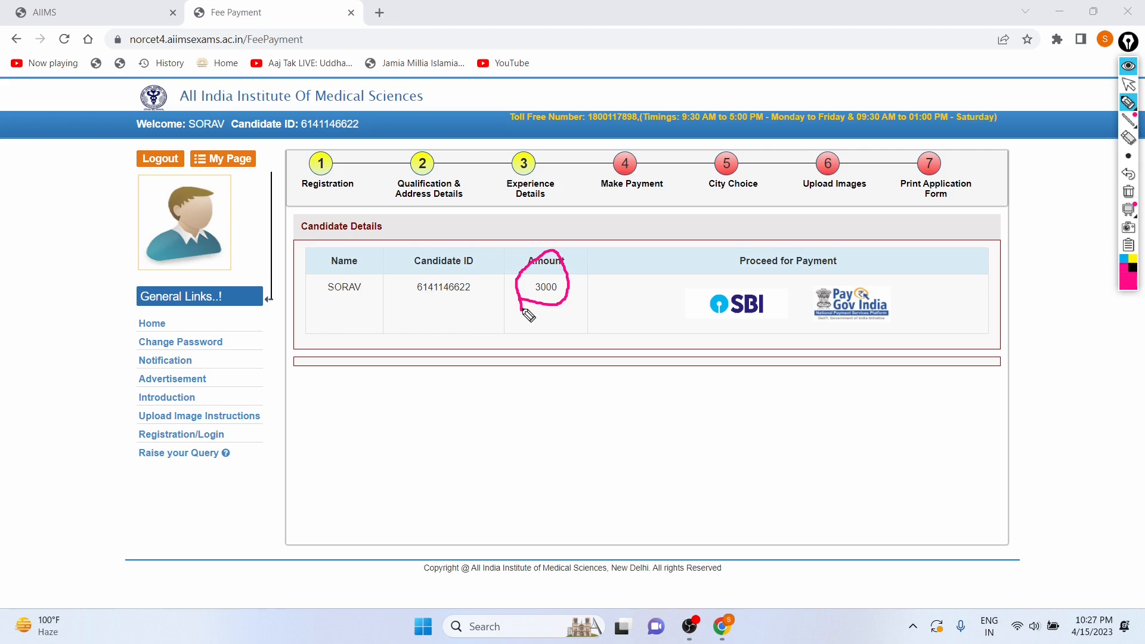
{"action": "left_click_drag", "start_coordinate": [351, 316], "coordinate": [600, 342]}
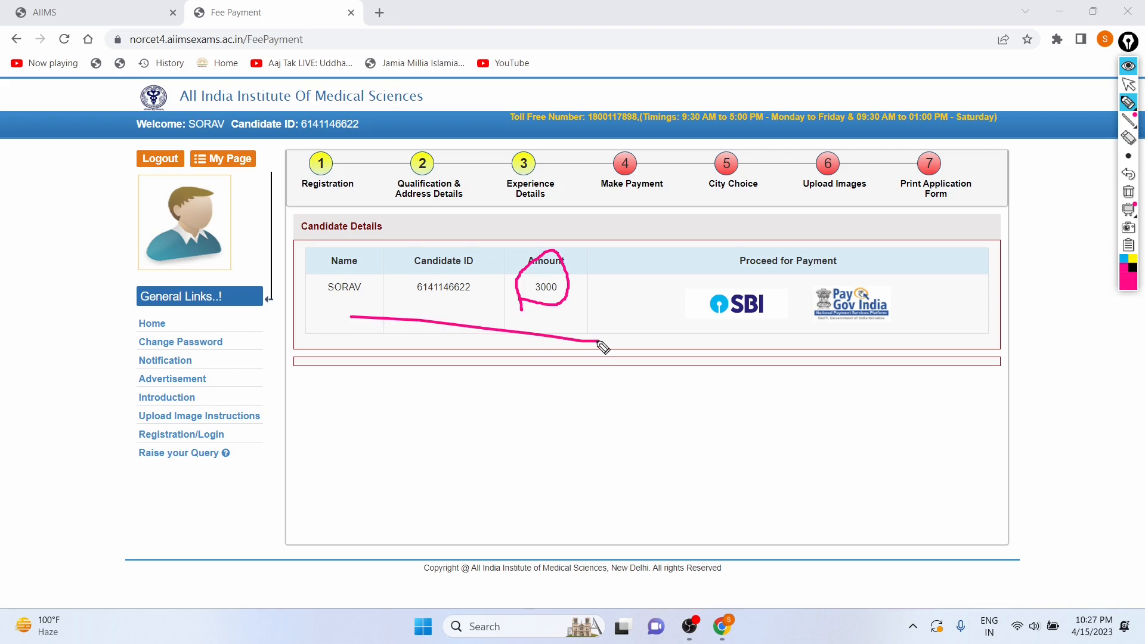
{"action": "left_click", "coordinate": [1128, 174]}
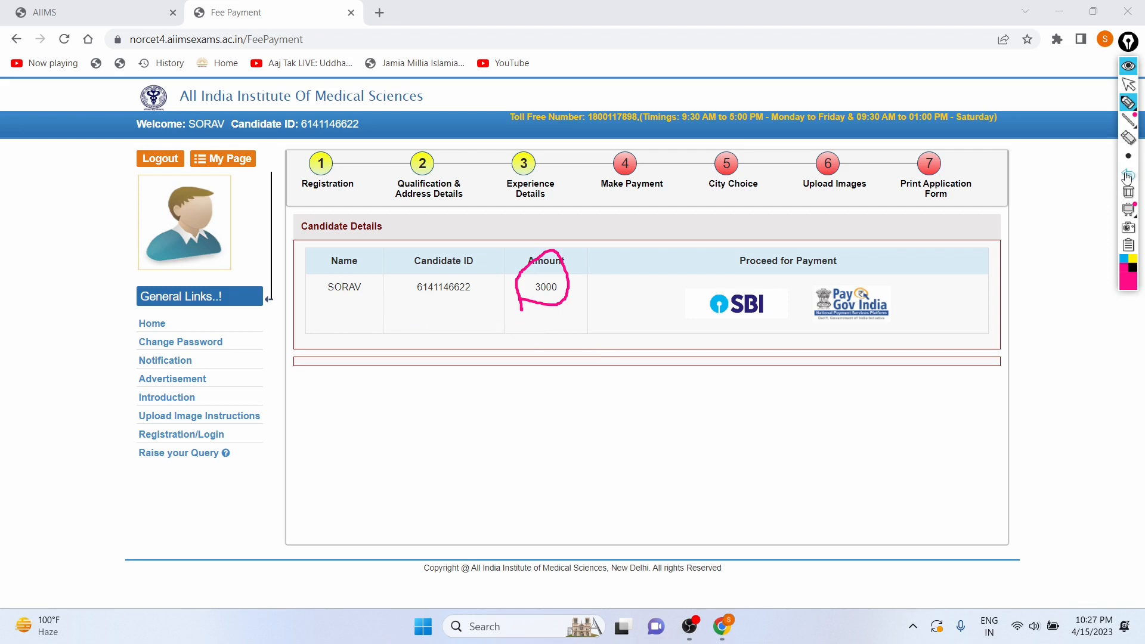
{"action": "left_click", "coordinate": [1128, 174]}
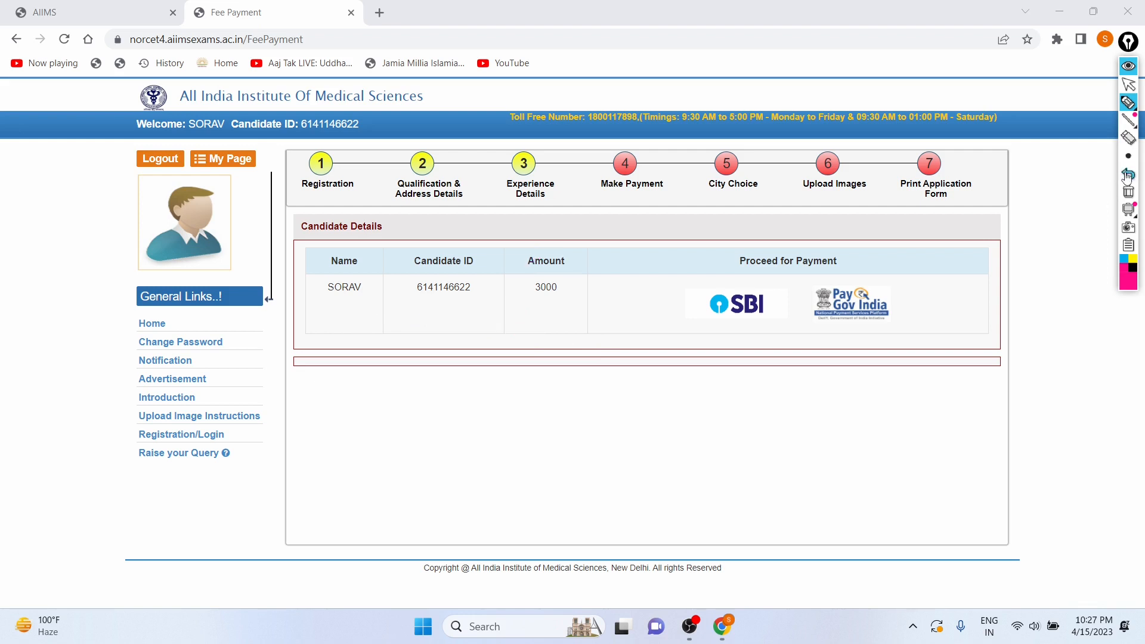
{"action": "left_click", "coordinate": [1128, 84]}
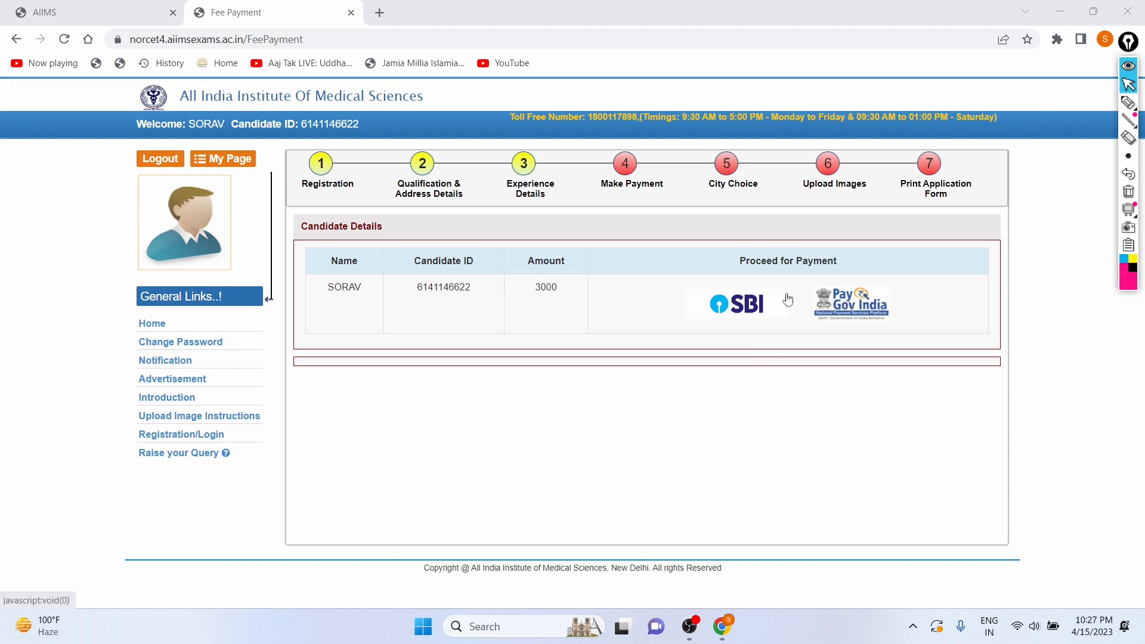
Proceed to pay the application fee through SBI and choose SBI Net Banking.
{"action": "left_click", "coordinate": [722, 310]}
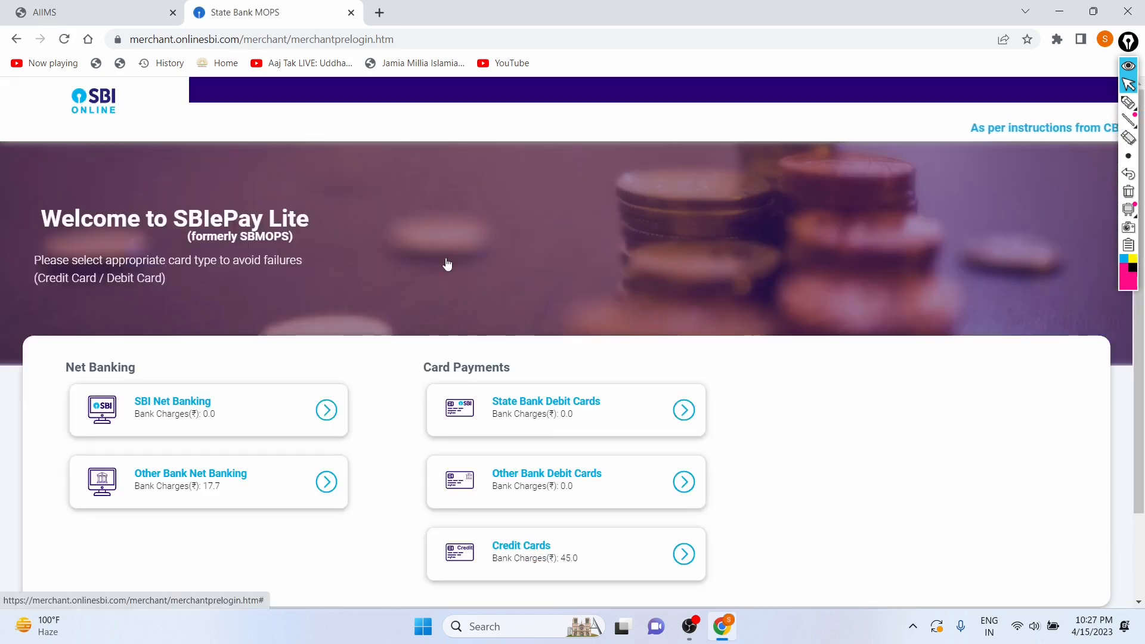
{"action": "scroll", "coordinate": [447, 263], "scroll_direction": "down", "scroll_amount": 2}
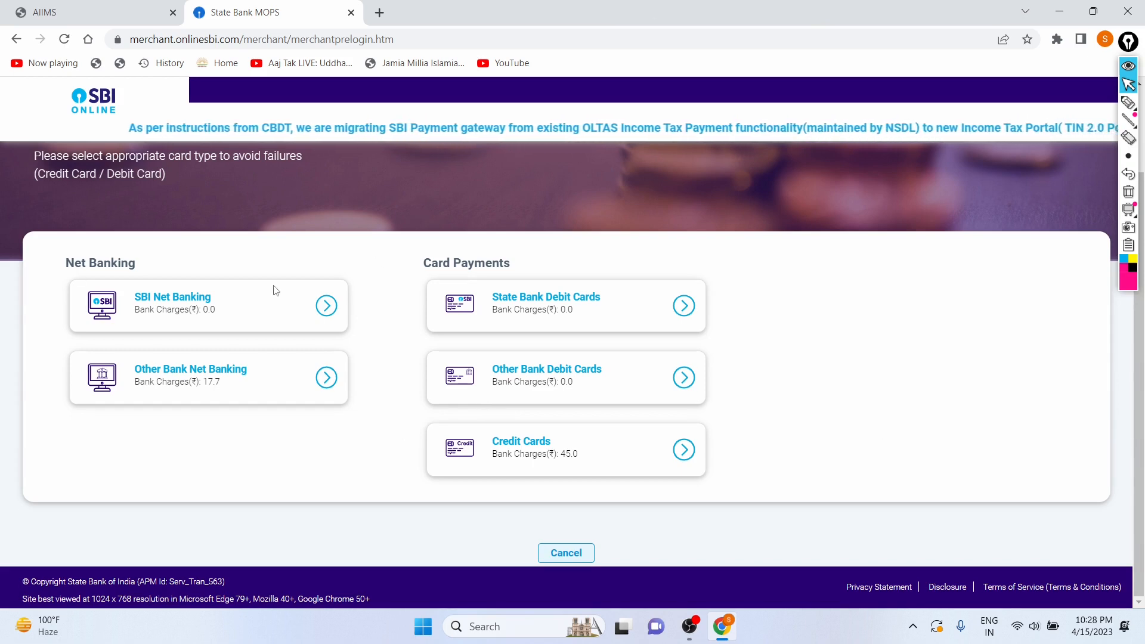
{"action": "left_click", "coordinate": [324, 307]}
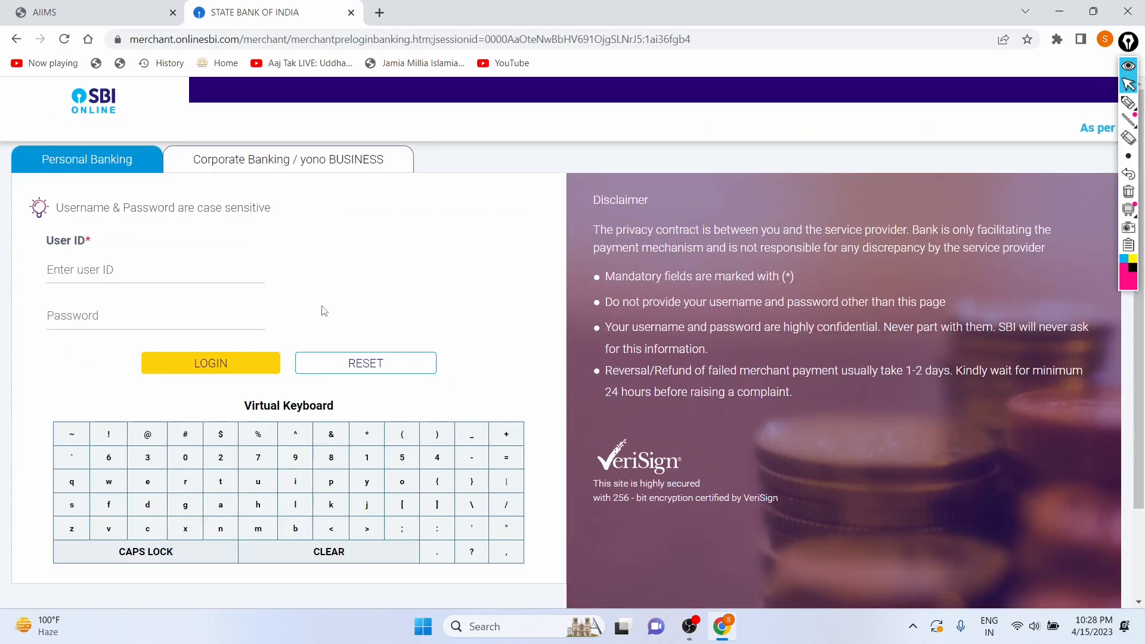
Enter a user ID on the SBI net banking login page, then go back to the payment options.
{"action": "scroll", "coordinate": [402, 297], "scroll_direction": "down", "scroll_amount": 1}
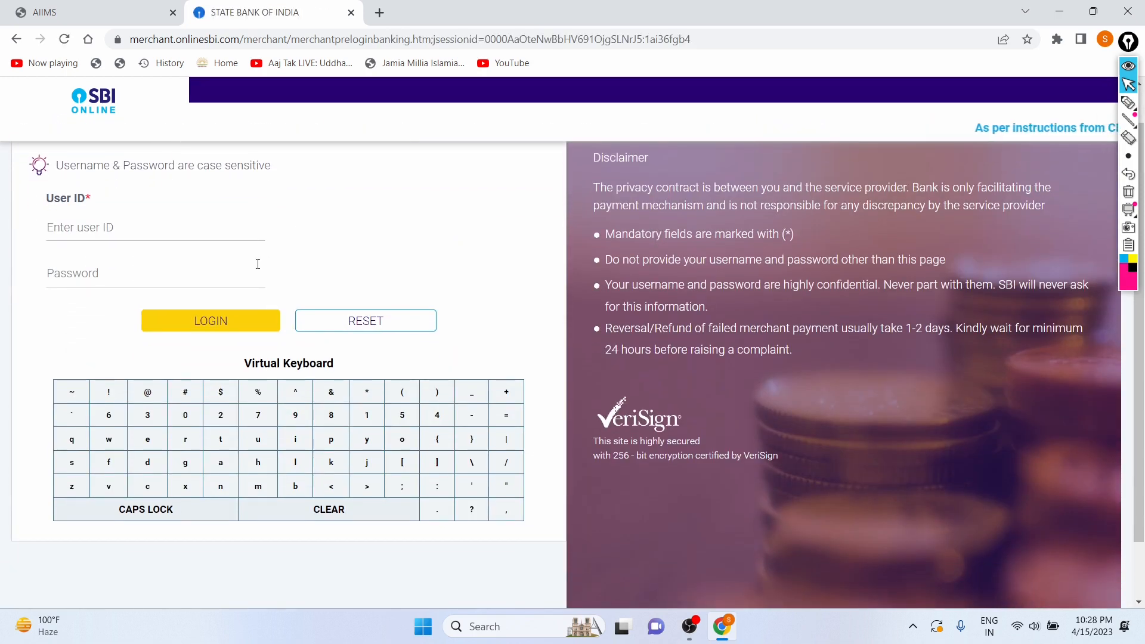
{"action": "left_click", "coordinate": [212, 222]}
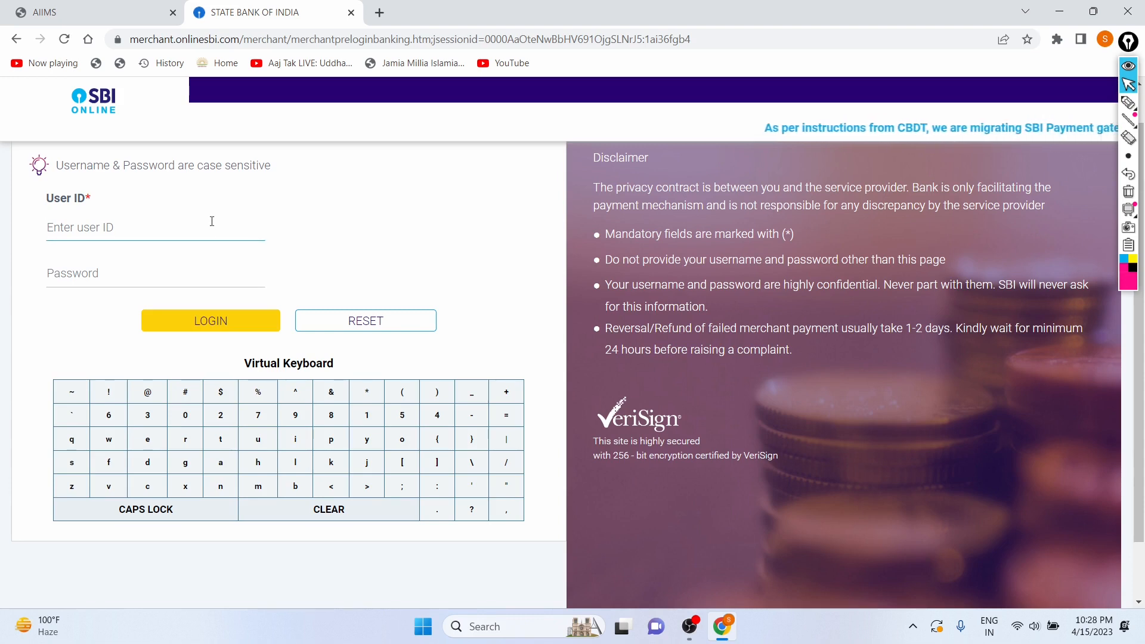
{"action": "type", "text": "fftfgjrkjgfr"}
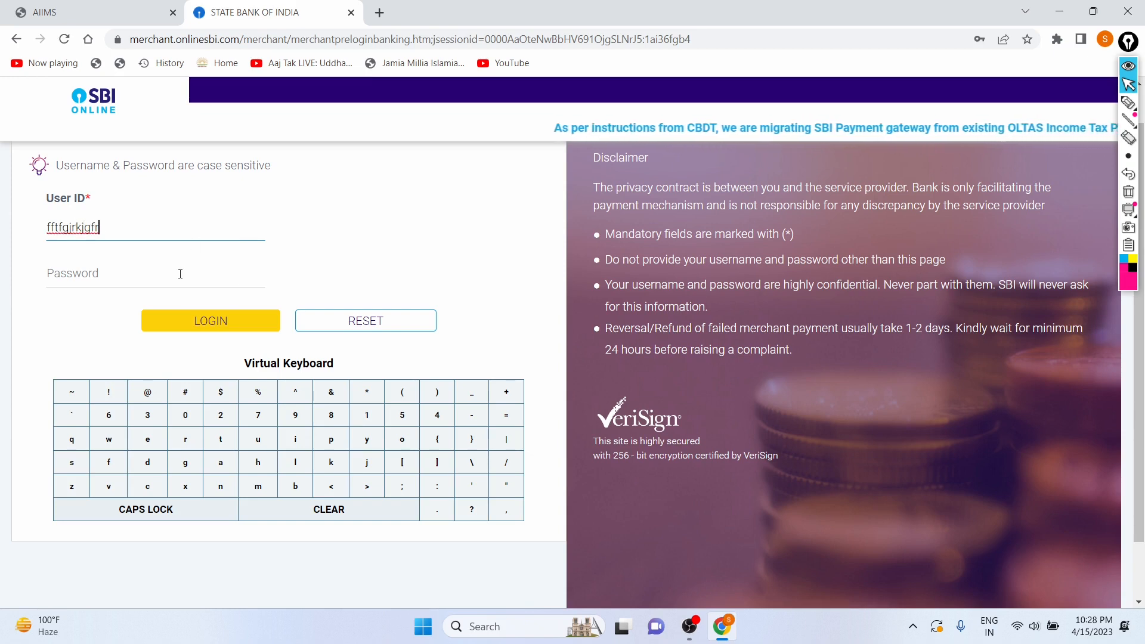
{"action": "scroll", "coordinate": [367, 262], "scroll_direction": "down", "scroll_amount": 1}
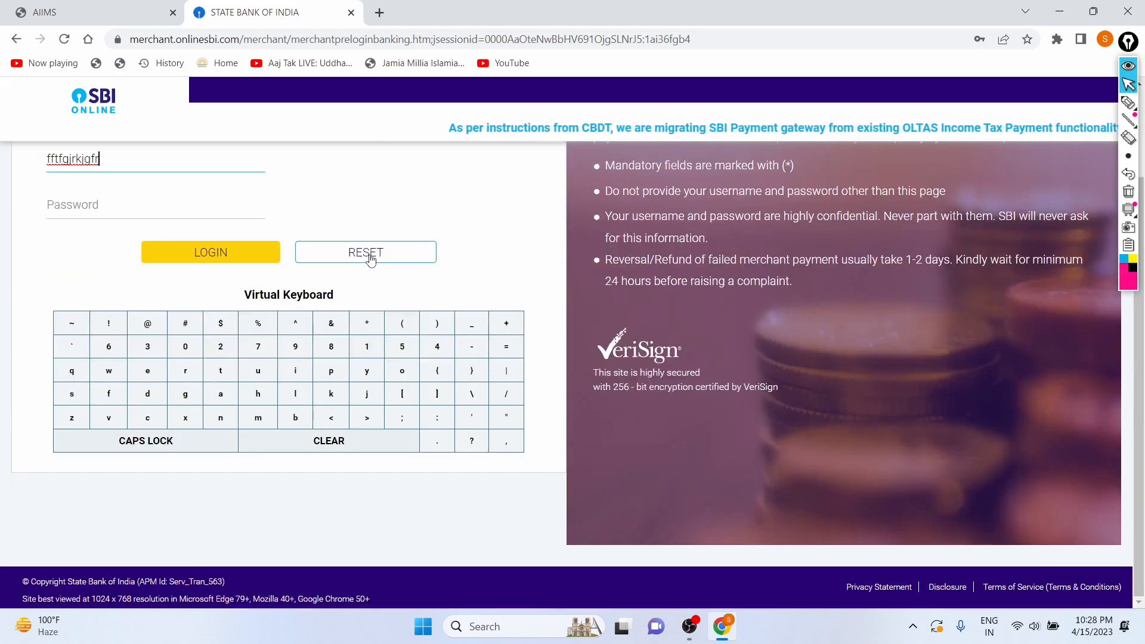
{"action": "scroll", "coordinate": [370, 256], "scroll_direction": "up", "scroll_amount": 2}
{"action": "left_click", "coordinate": [18, 45]}
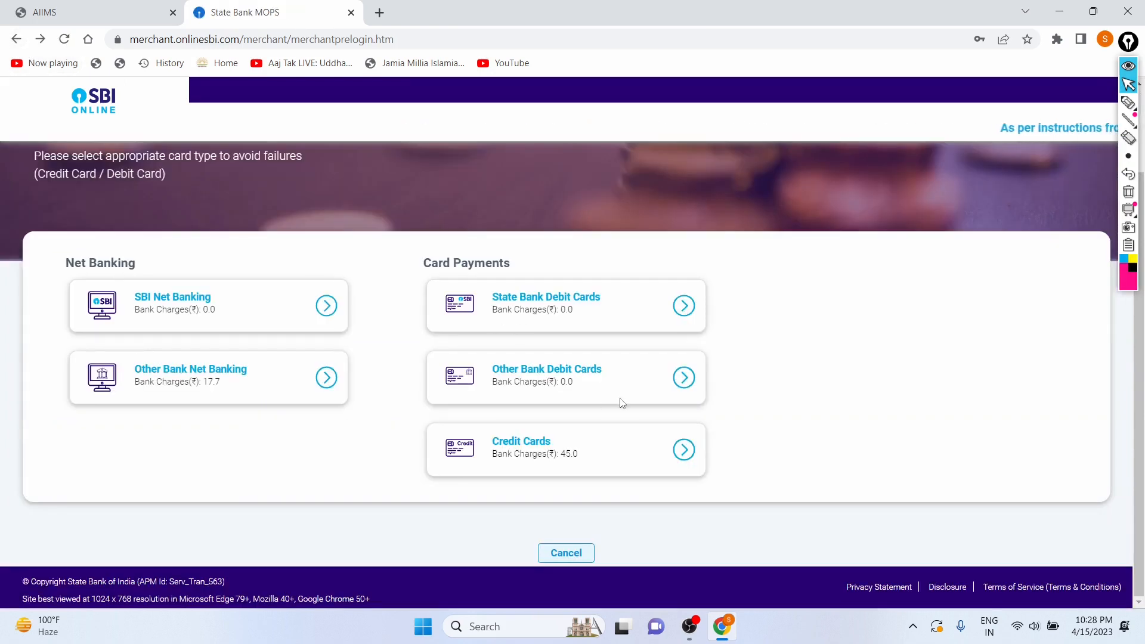
{"action": "scroll", "coordinate": [307, 294], "scroll_direction": "up", "scroll_amount": 2}
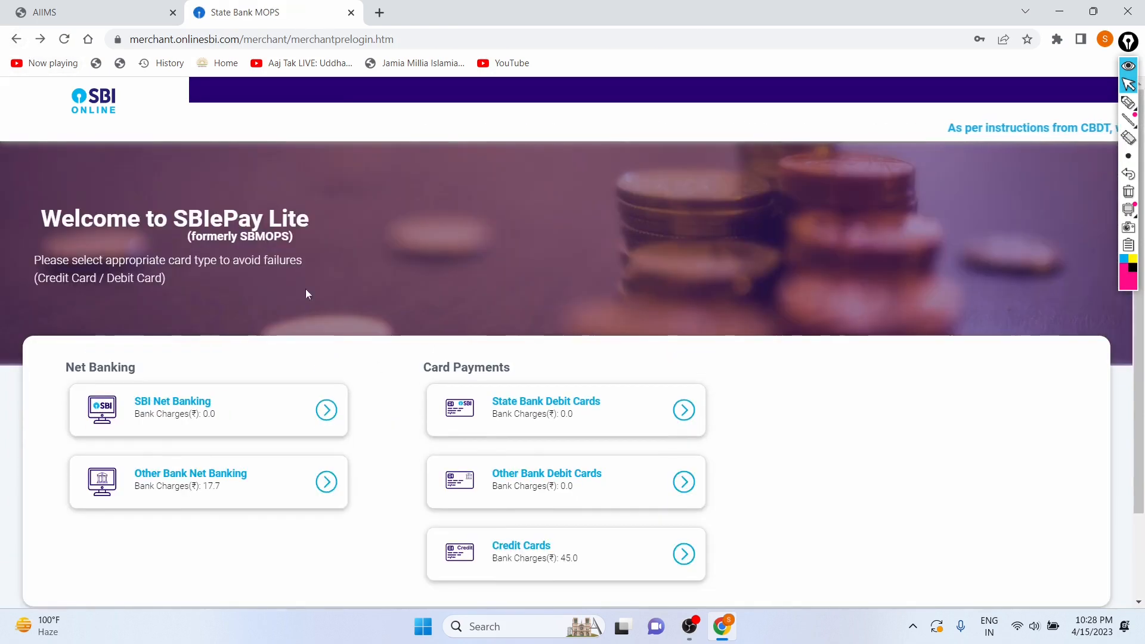
{"action": "left_click", "coordinate": [17, 40]}
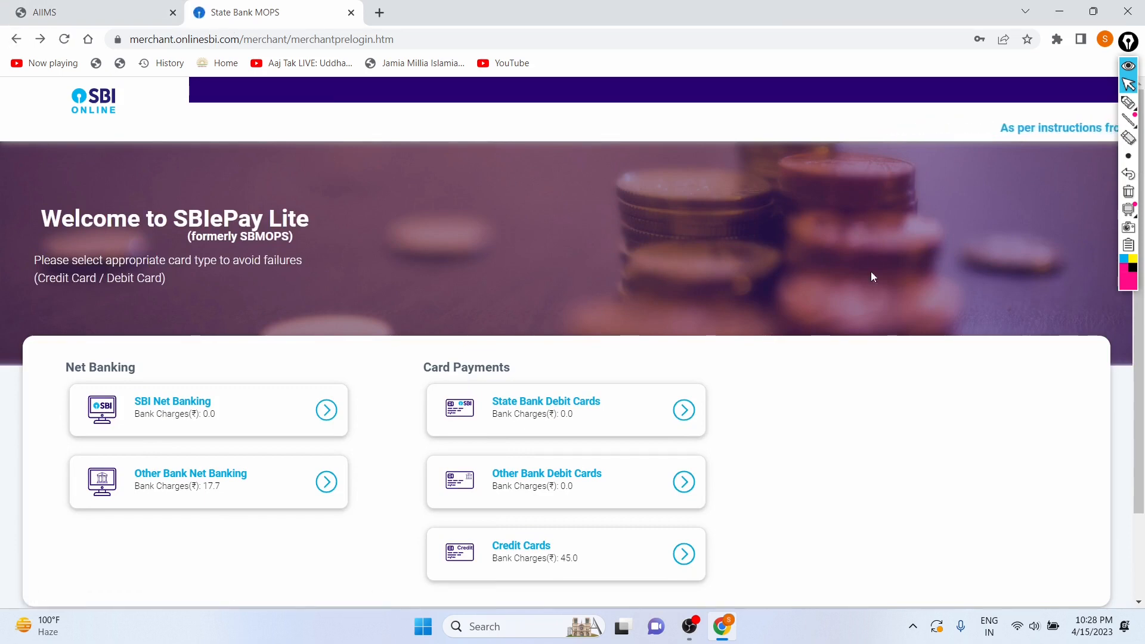
{"action": "scroll", "coordinate": [872, 274], "scroll_direction": "down", "scroll_amount": 2}
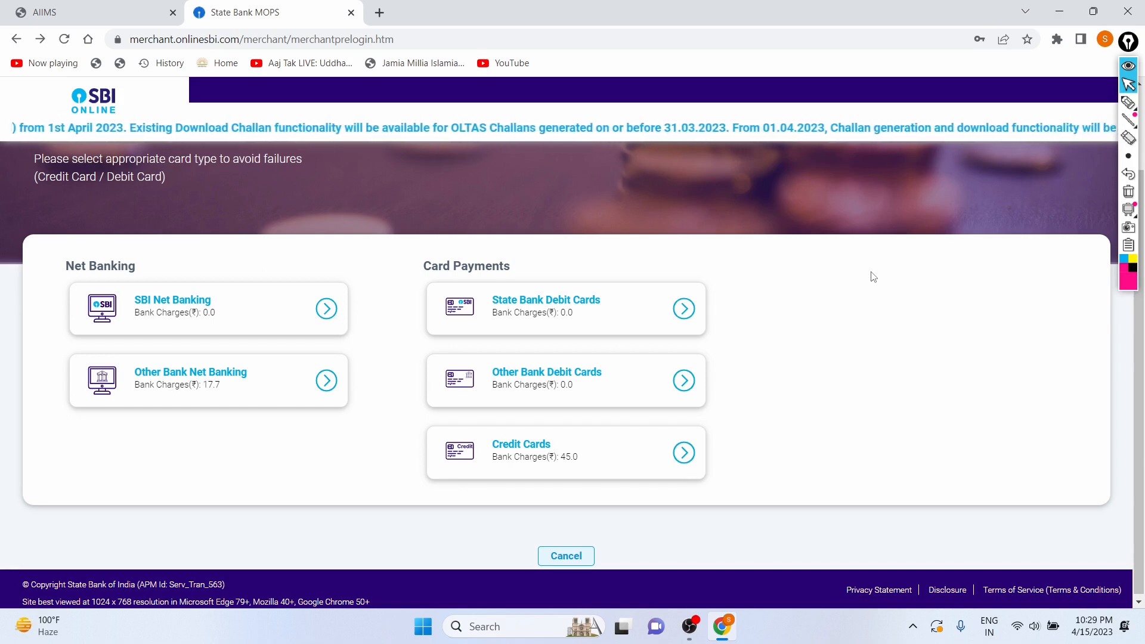
{"action": "key", "text": "super+d"}
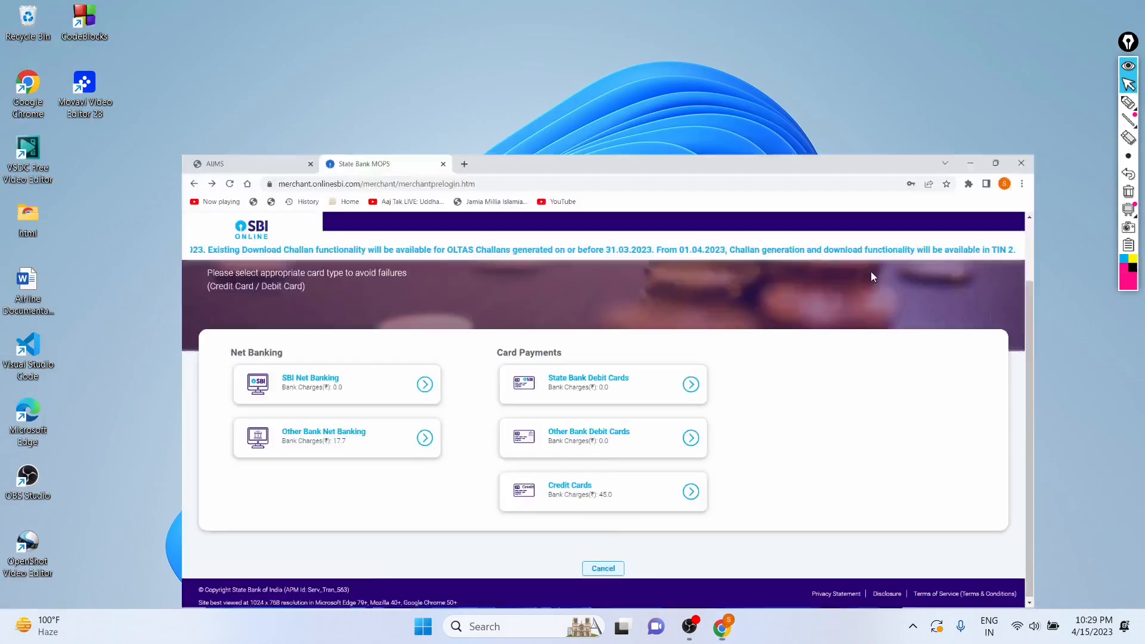
{"action": "left_click", "coordinate": [690, 627]}
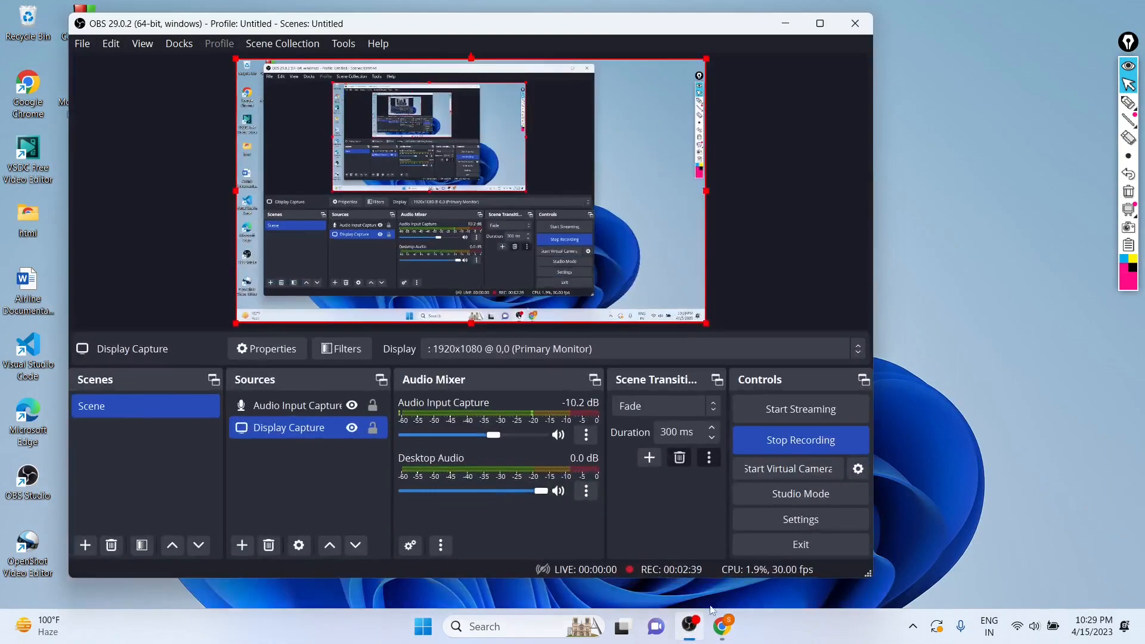